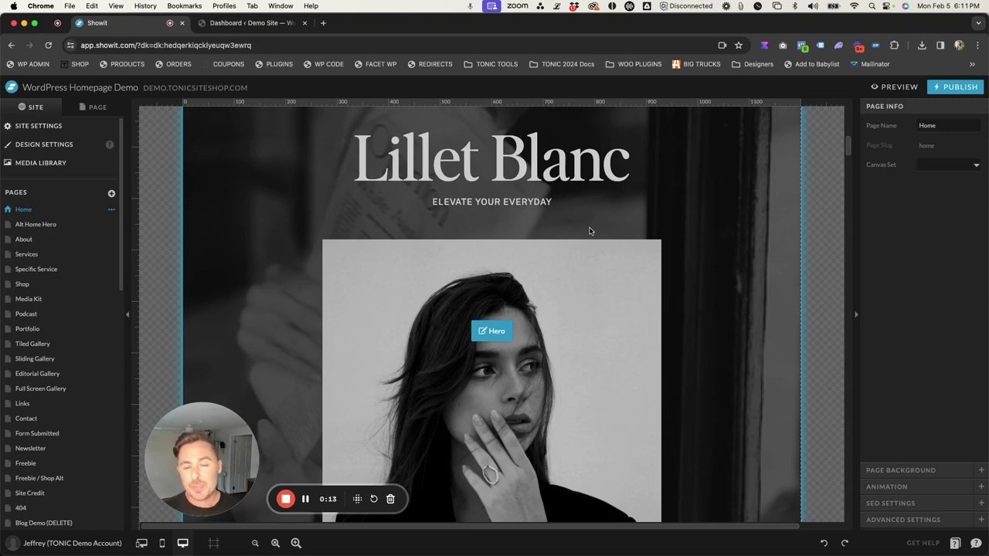
# - Copy the Home page to the site's blog templates
pyautogui.scroll(2, 433, 204)
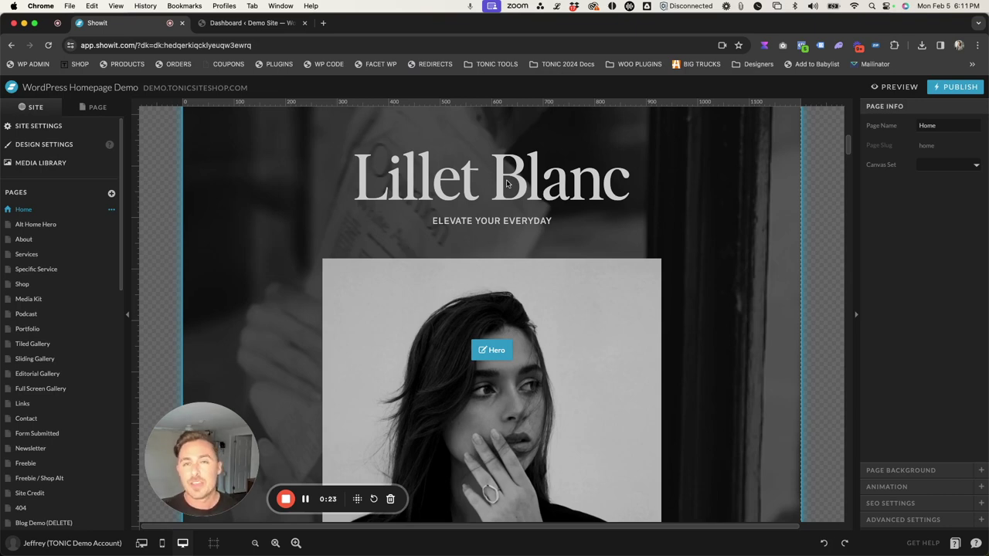
pyautogui.scroll(5, 413, 199)
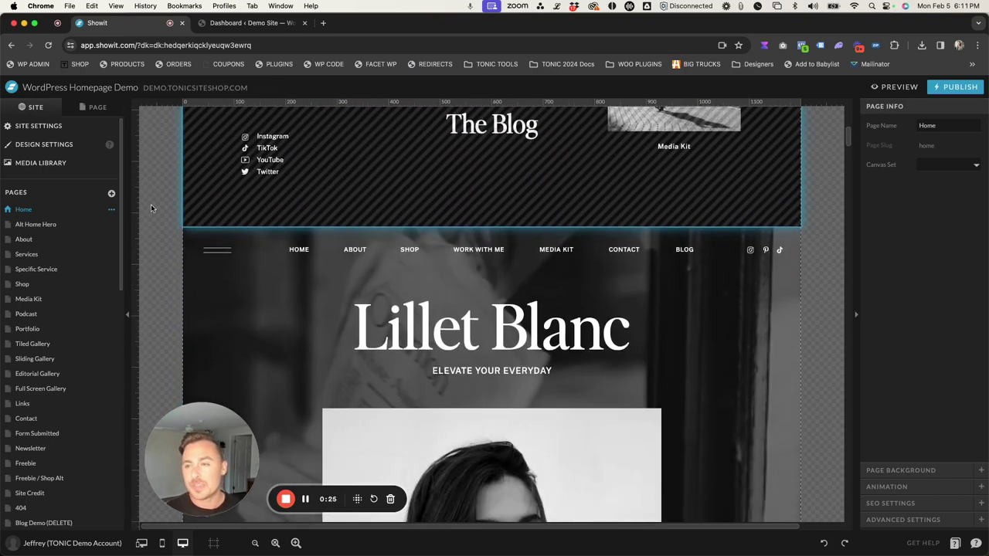
pyautogui.scroll(-2, 39, 193)
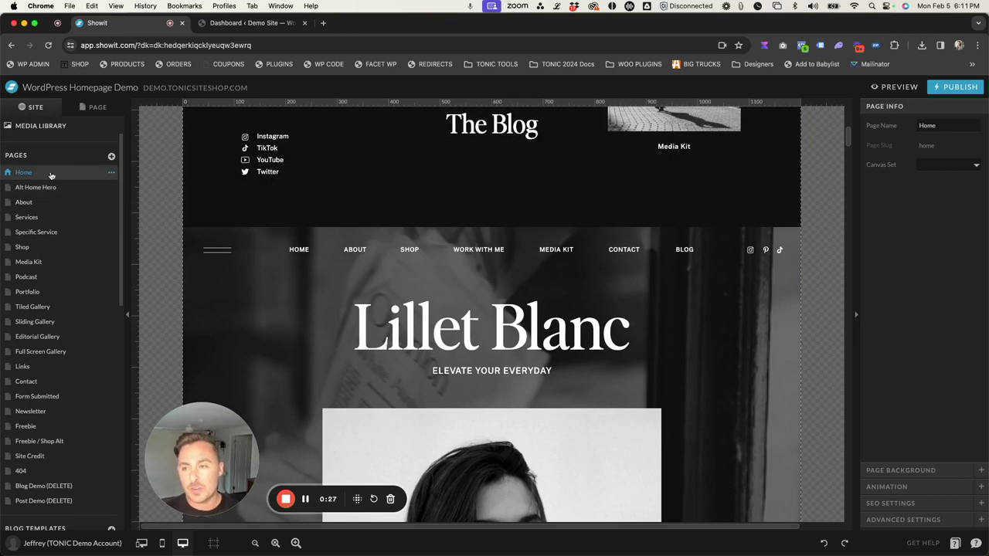
pyautogui.scroll(-1, 46, 175)
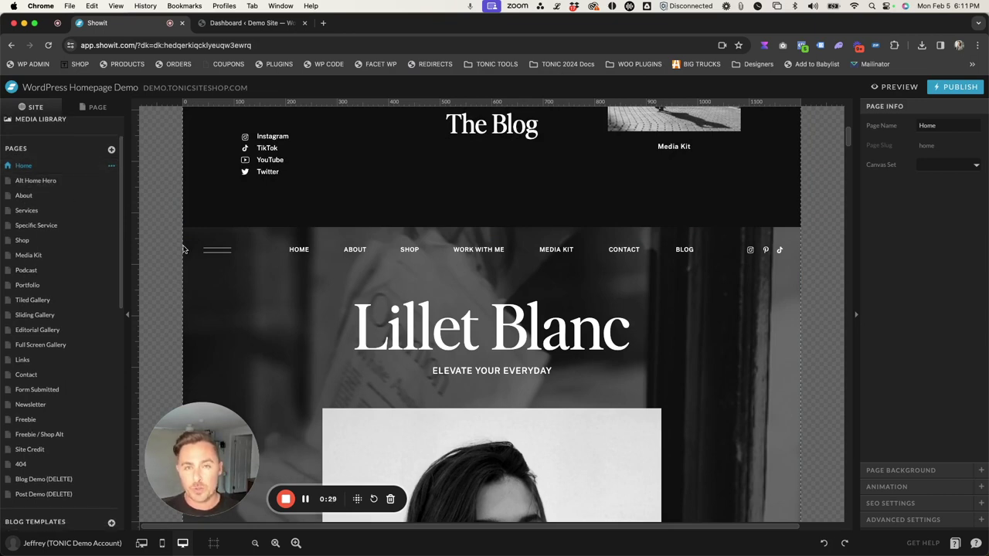
pyautogui.scroll(-2, 184, 248)
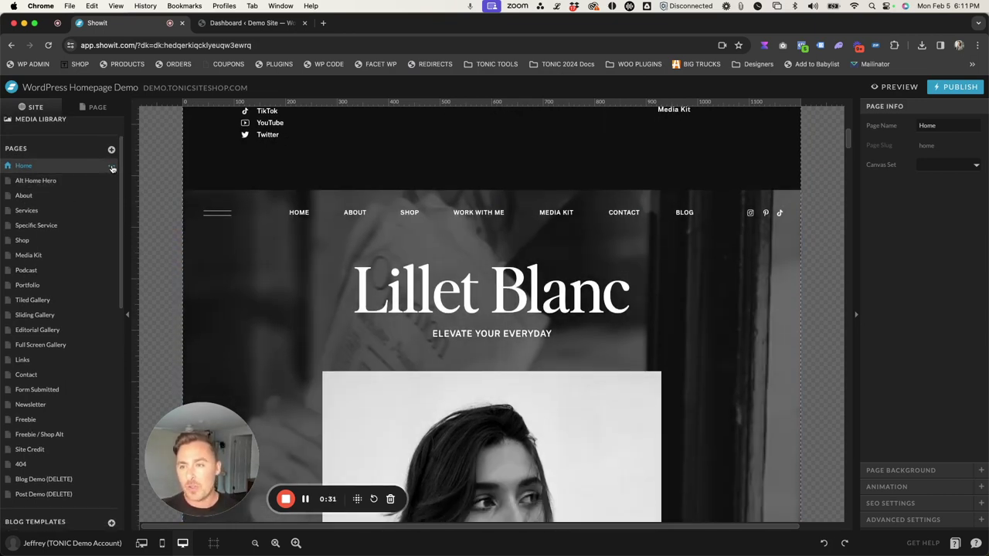
pyautogui.click(112, 169)
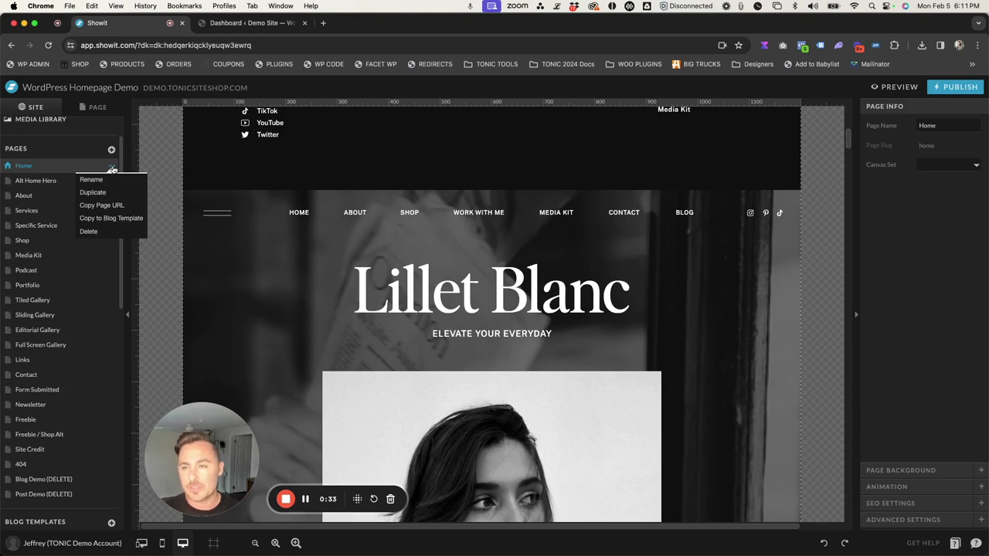
pyautogui.click(111, 219)
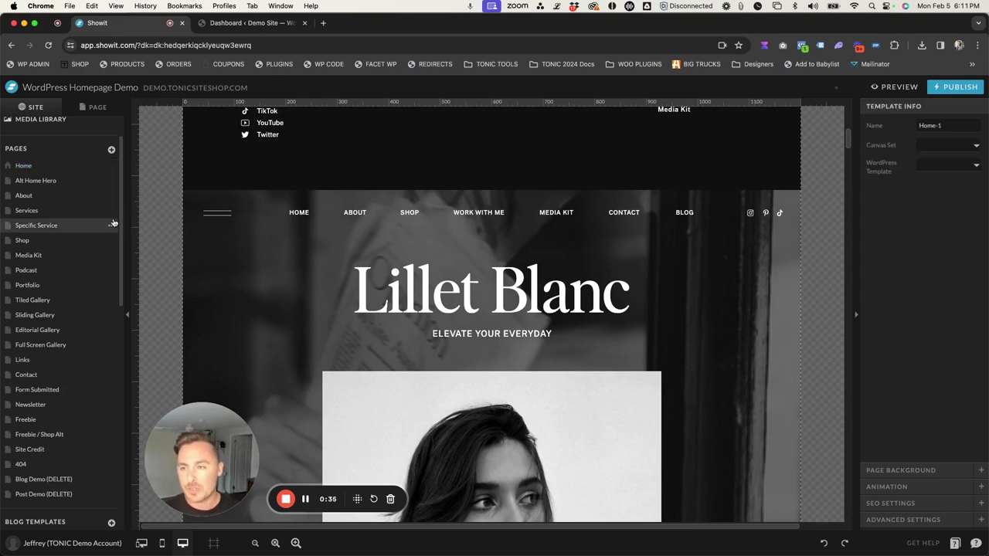
# - Rename the original Home page as "Home OLD"
pyautogui.doubleClick(30, 167)
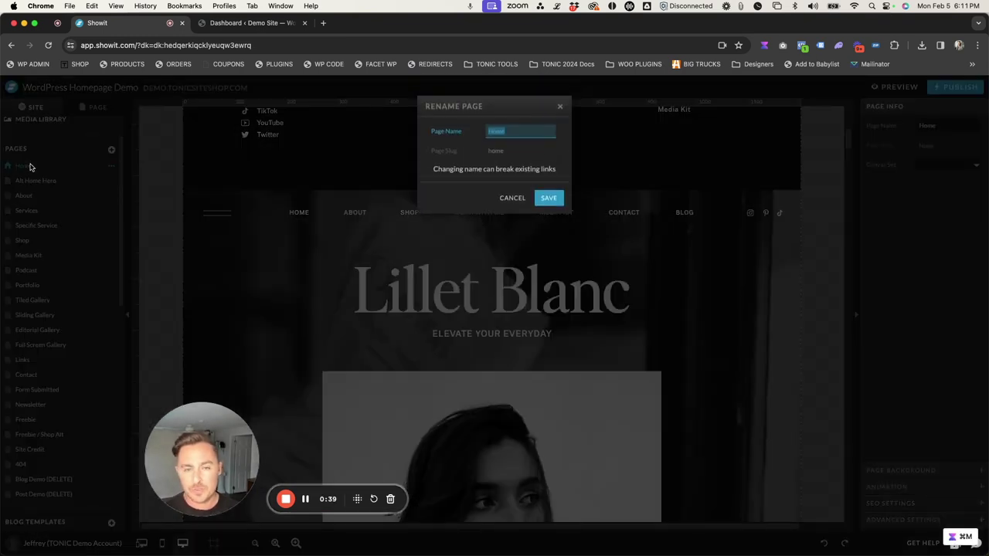
pyautogui.press('Right')
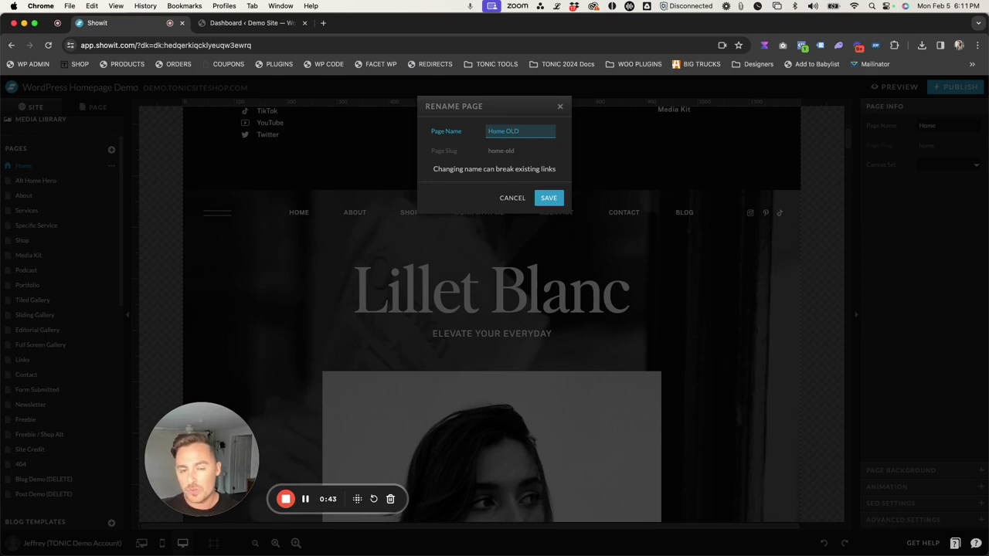
pyautogui.press('Return')
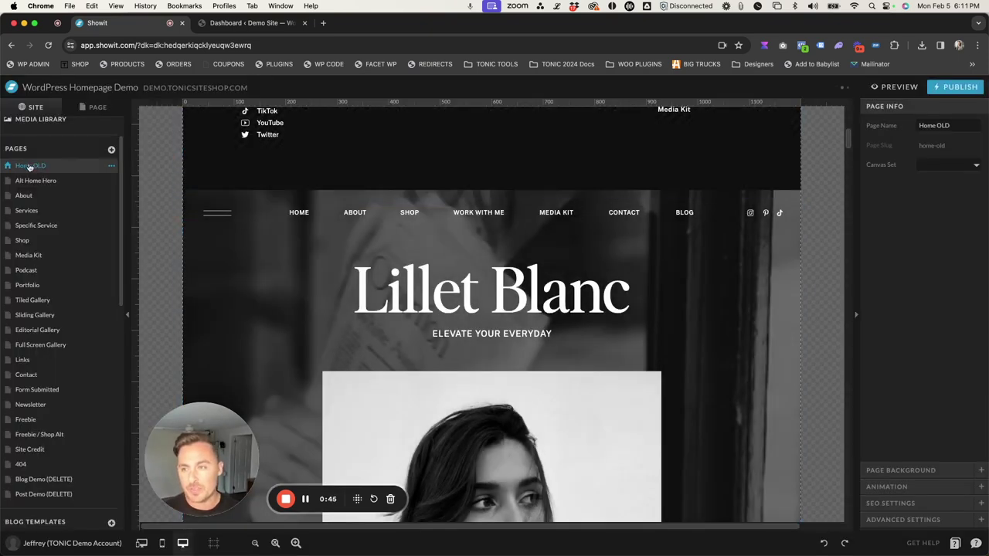
# - Rename the blog template copied from the home page as "Homepage"
pyautogui.scroll(-8, 68, 166)
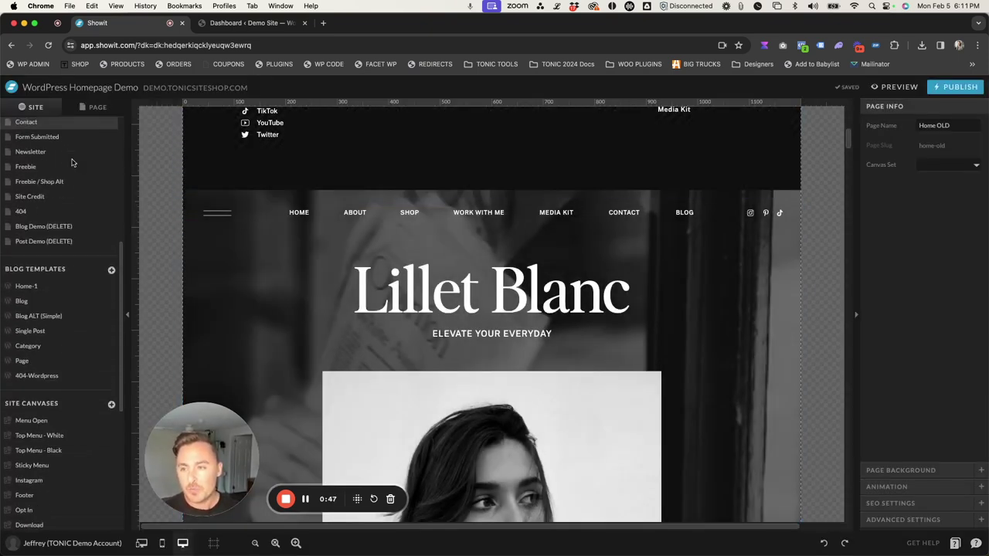
pyautogui.click(25, 224)
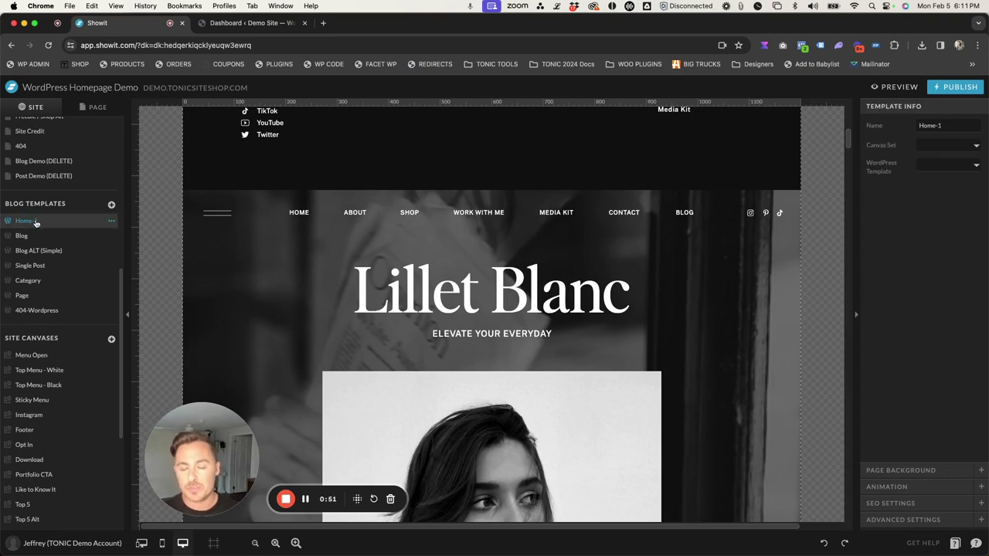
pyautogui.doubleClick(35, 223)
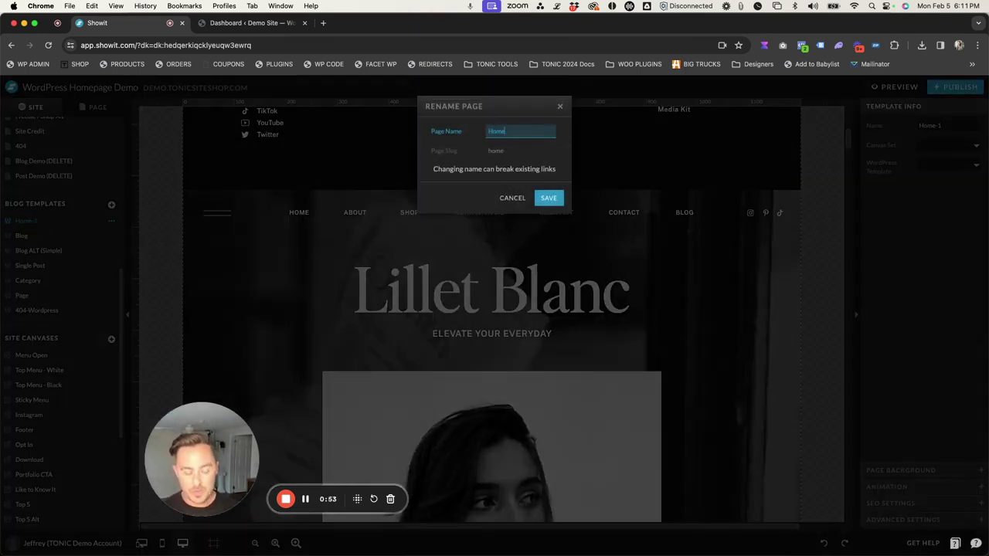
pyautogui.press('Return')
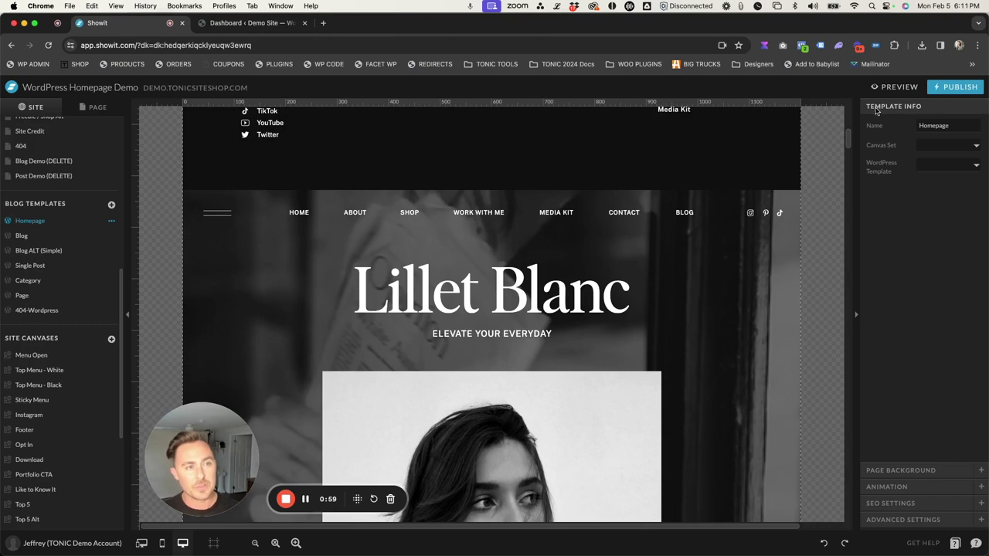
# - Assign the Front Page WordPress template type to the Homepage blog template
pyautogui.click(929, 169)
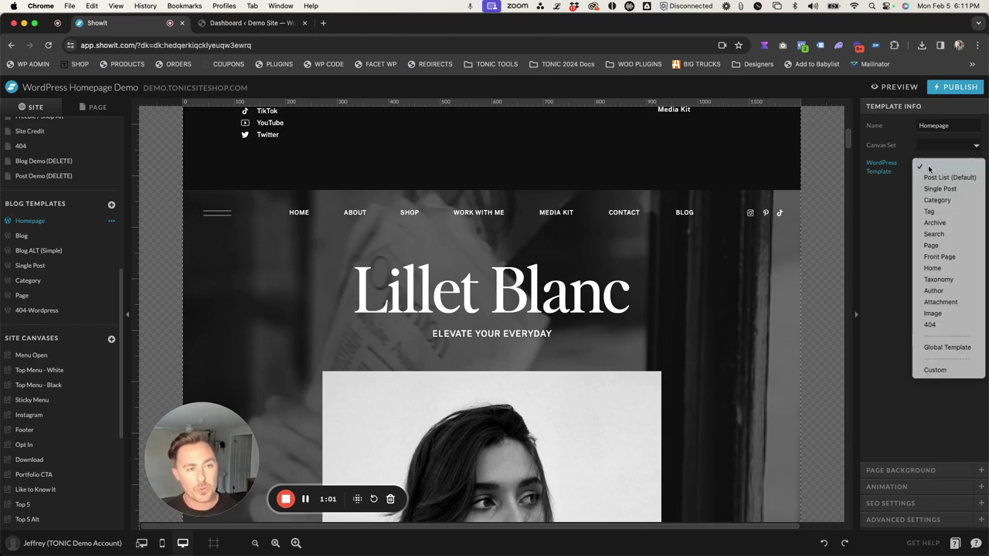
pyautogui.click(946, 258)
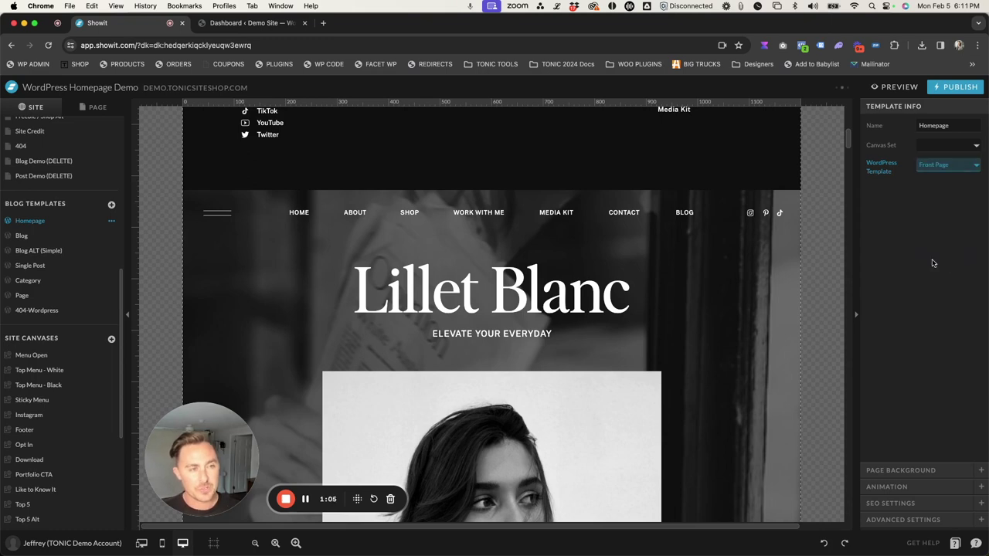
pyautogui.click(933, 263)
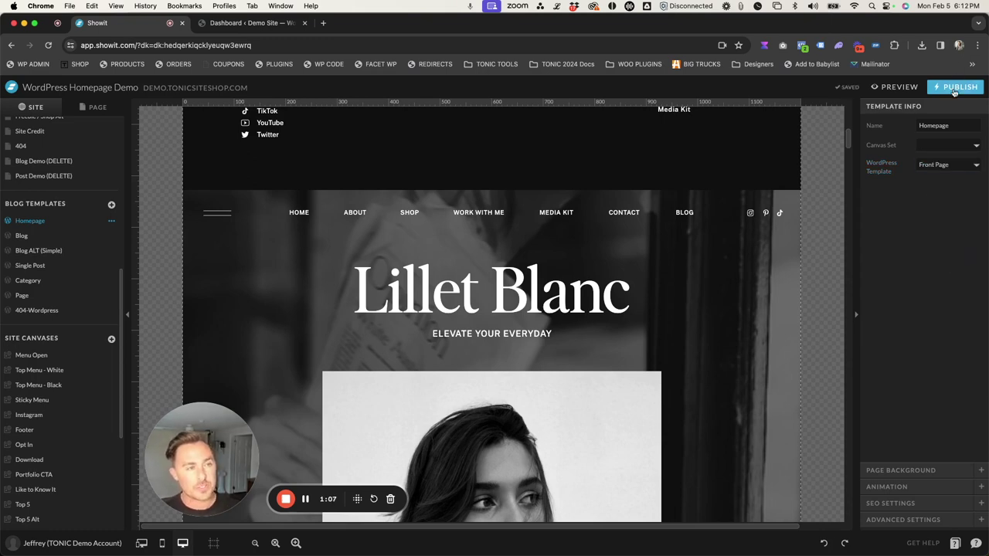
# - Publish the site with its blog design and dismiss the publishing dialog
pyautogui.click(955, 87)
pyautogui.click(601, 275)
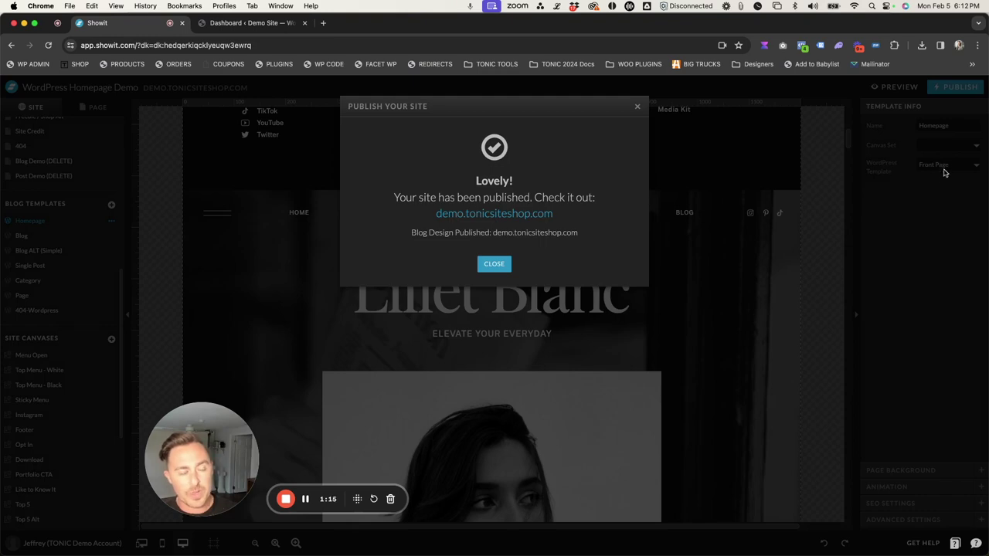
pyautogui.click(494, 263)
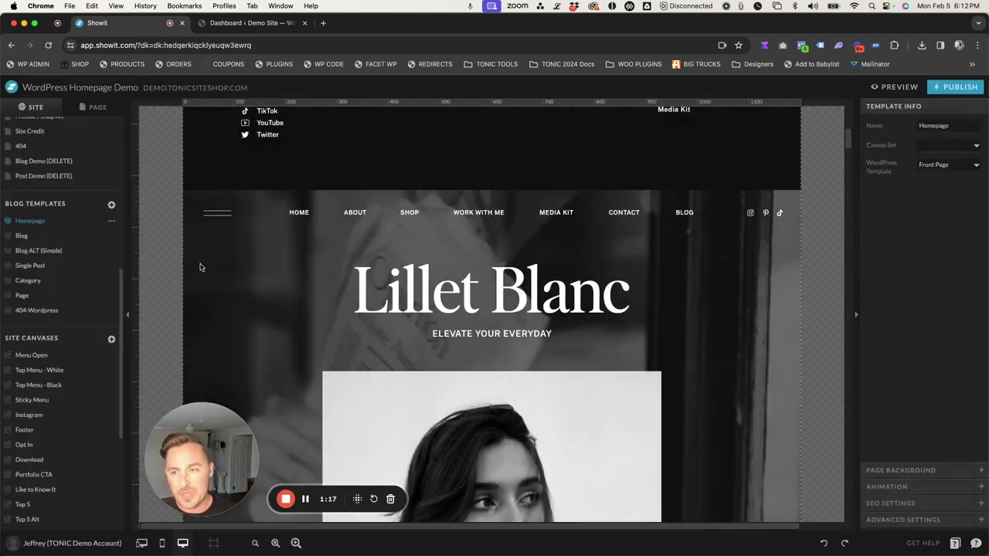
pyautogui.scroll(-2, 362, 253)
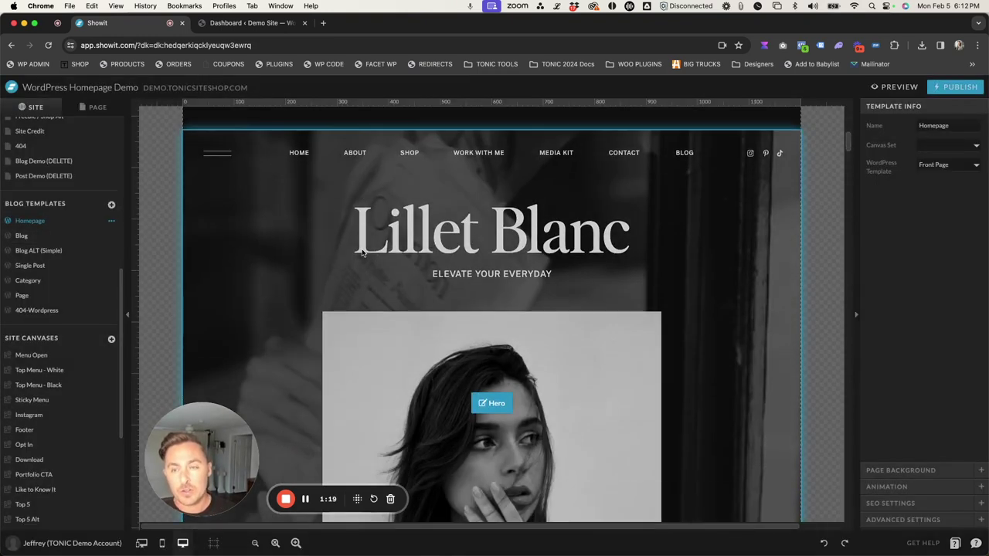
# - Switch to the WordPress dashboard and, in the Showit settings, enable loading the WordPress home page instead of the Showit one, saving the change
pyautogui.click(267, 24)
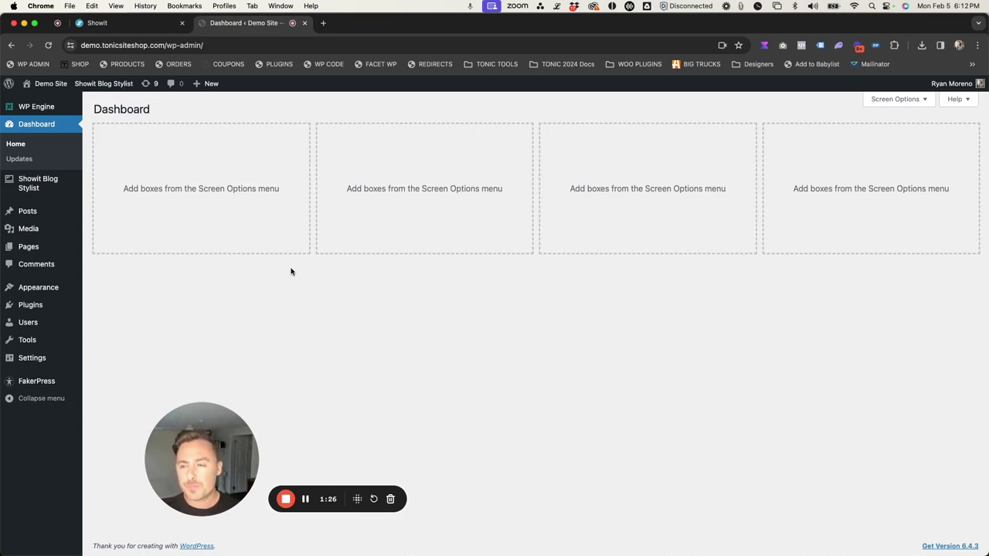
pyautogui.moveTo(31, 360)
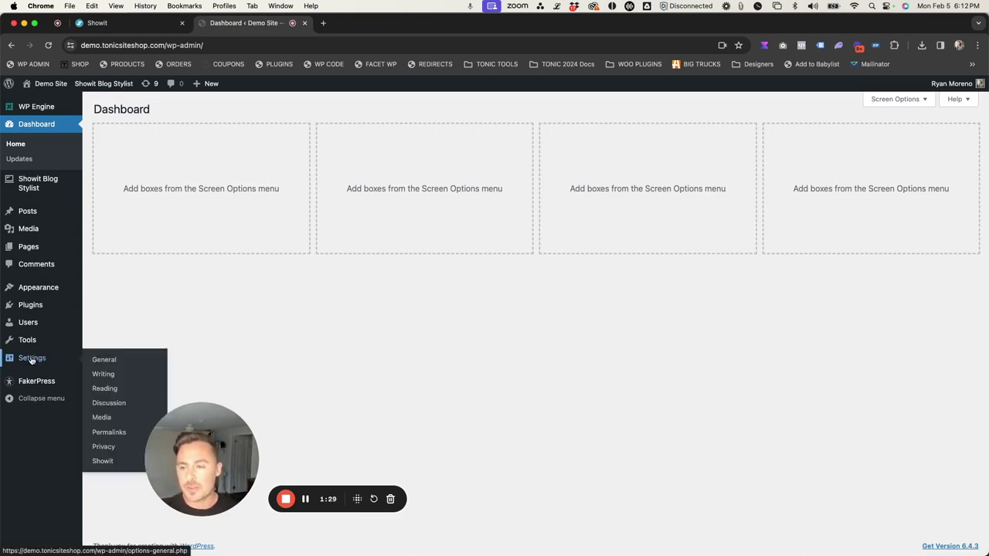
pyautogui.click(103, 461)
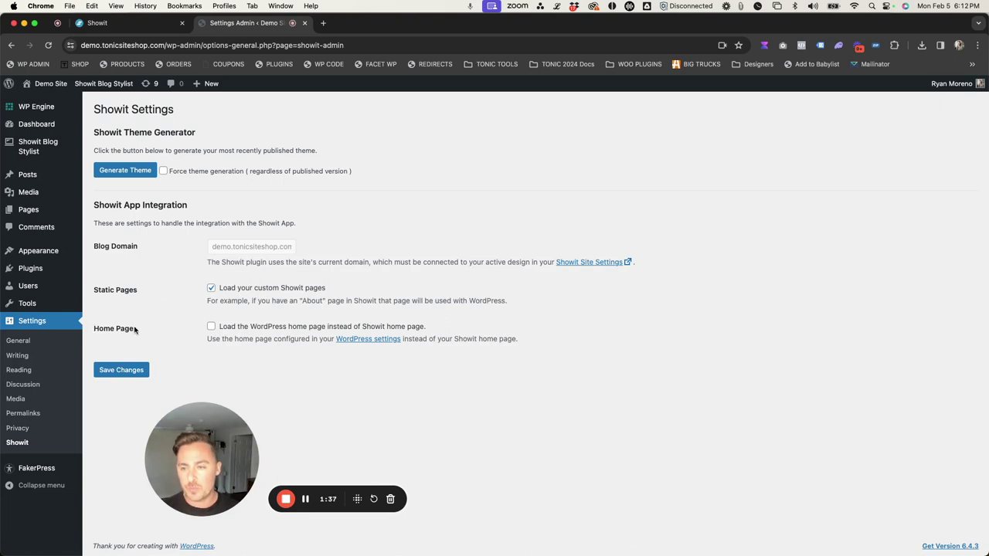
pyautogui.click(211, 326)
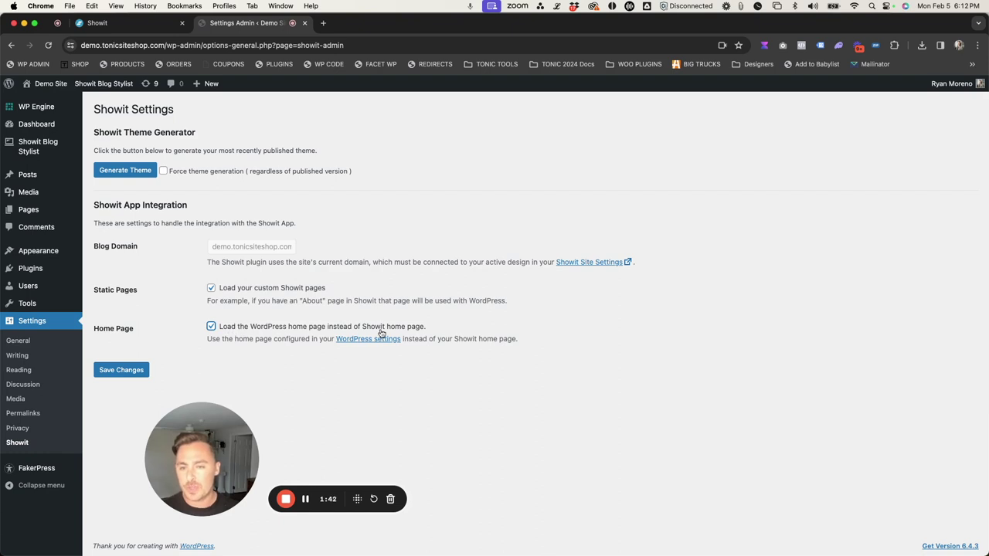
pyautogui.click(122, 370)
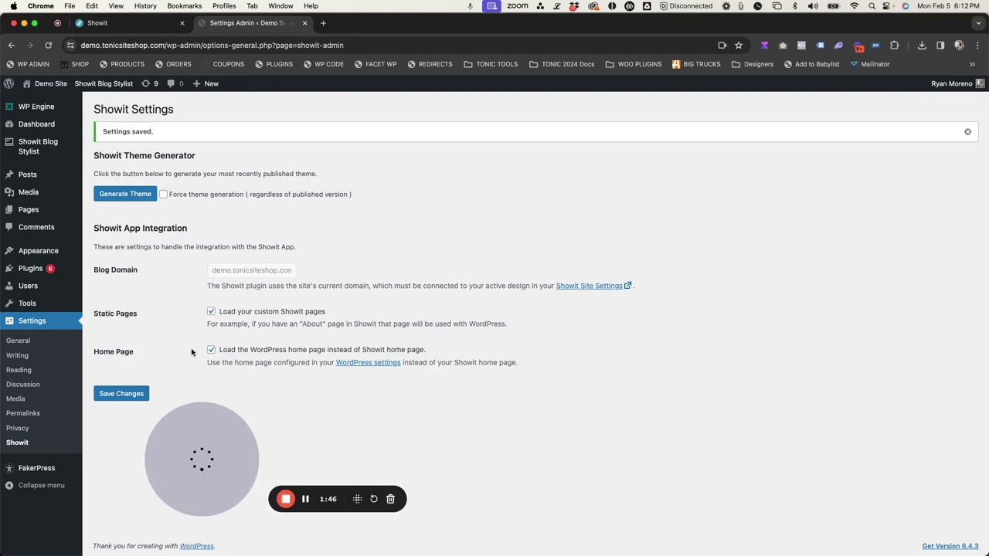
# - In the WordPress Reading settings, choose the page "Homepage" as the static homepage
pyautogui.click(19, 371)
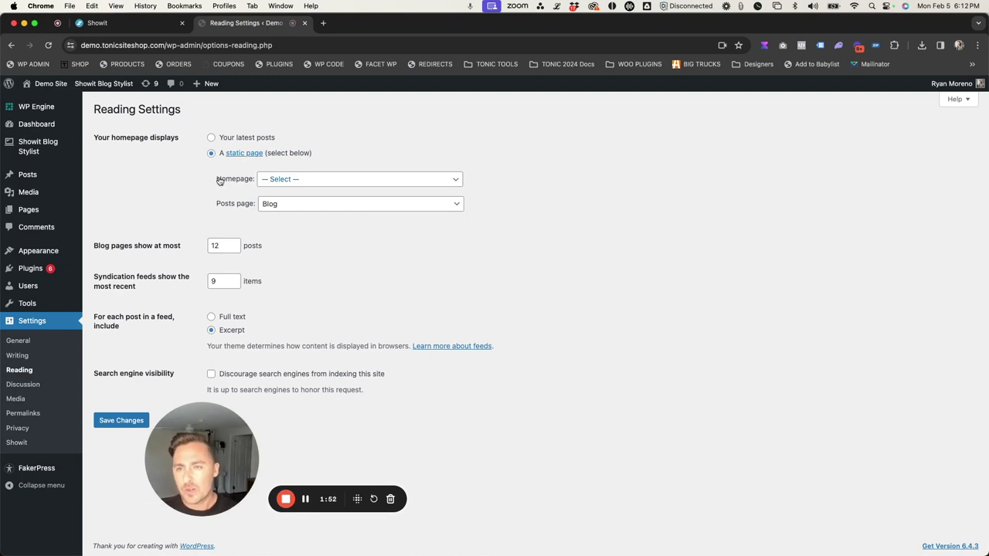
pyautogui.click(281, 179)
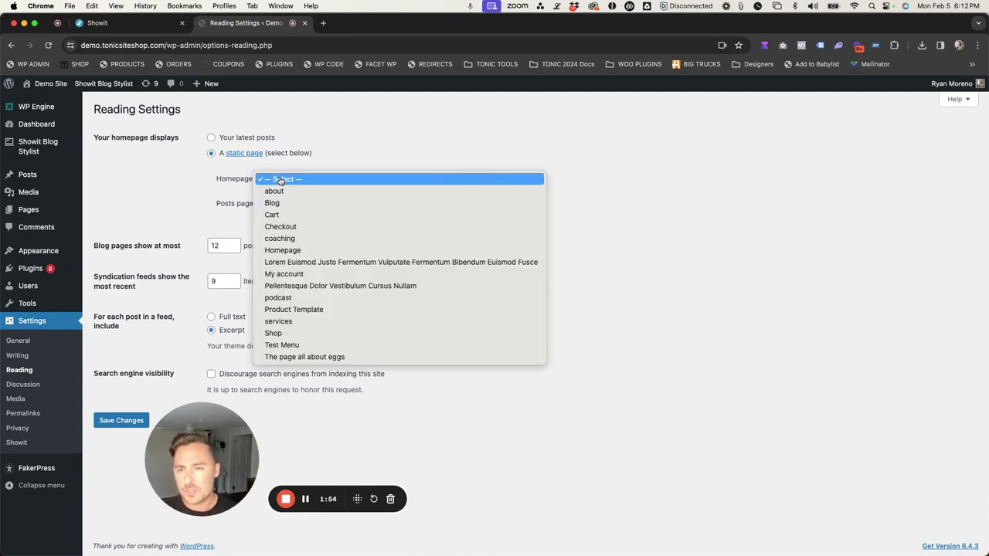
pyautogui.click(290, 255)
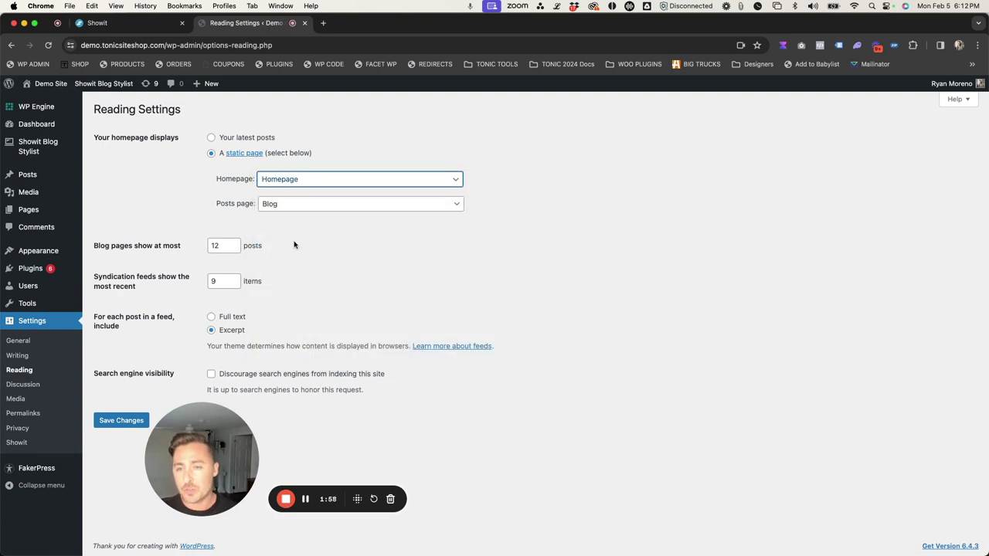
pyautogui.click(288, 183)
pyautogui.click(297, 183)
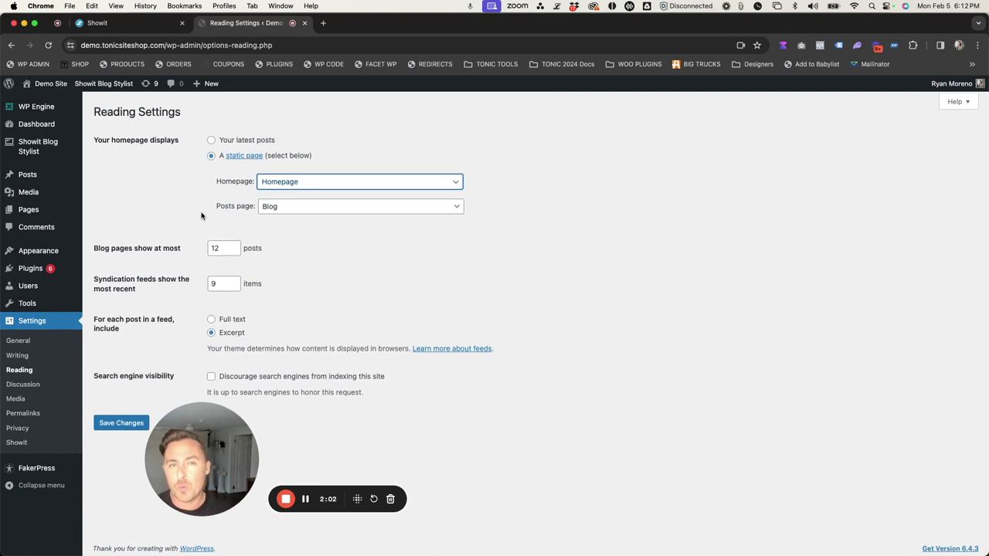
# - Start a new WordPress page with the title "homepage" and select its title text
pyautogui.moveTo(25, 211)
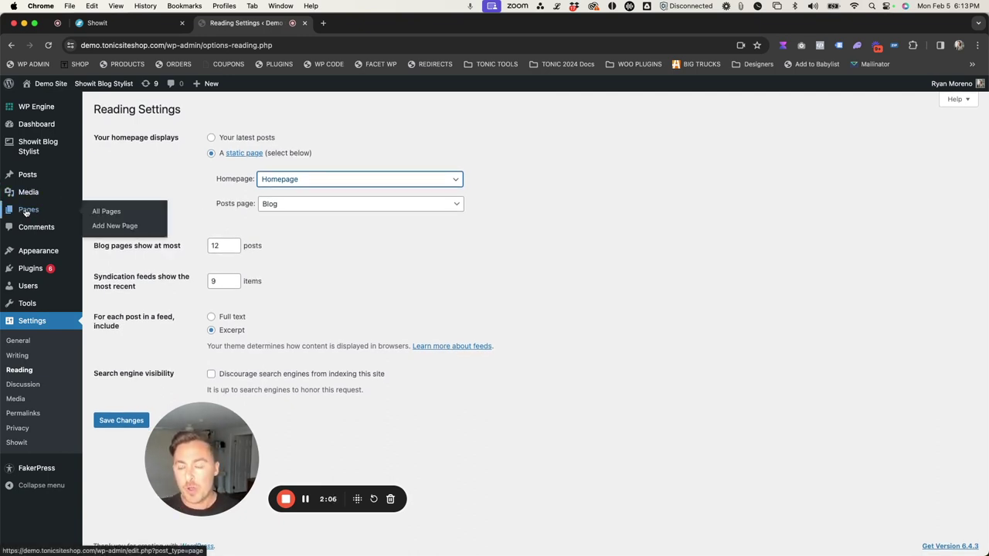
pyautogui.click(114, 227)
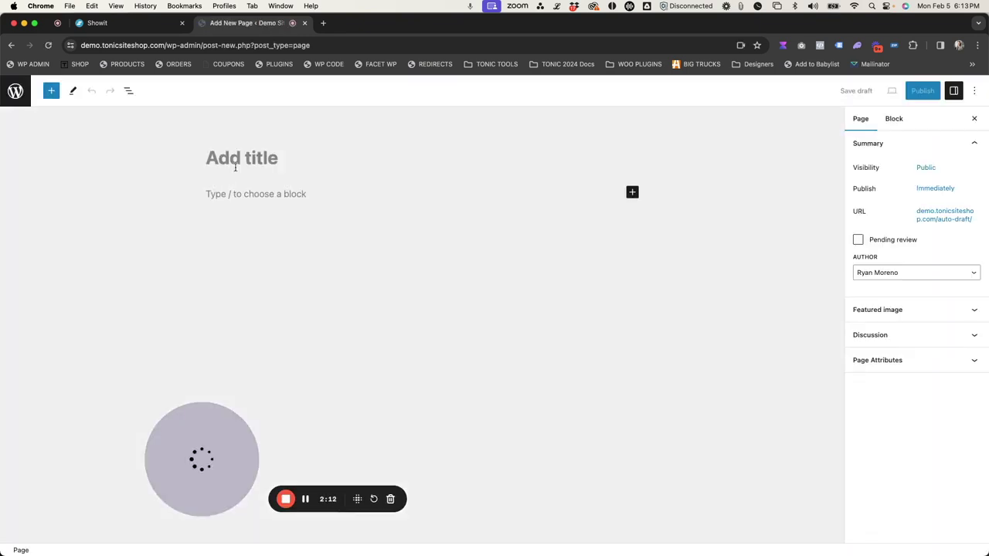
pyautogui.write('home')
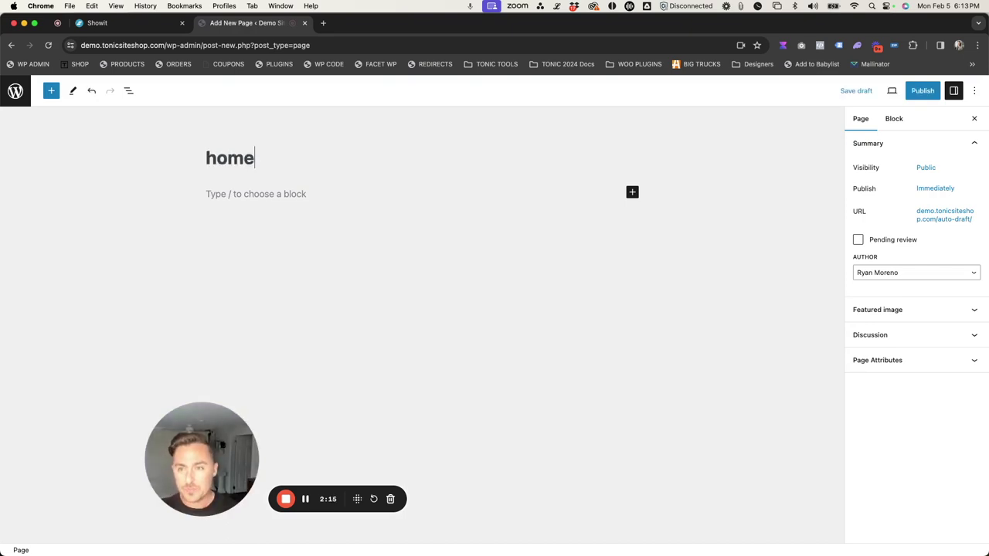
pyautogui.write('page')
pyautogui.click(202, 162)
pyautogui.doubleClick(227, 157)
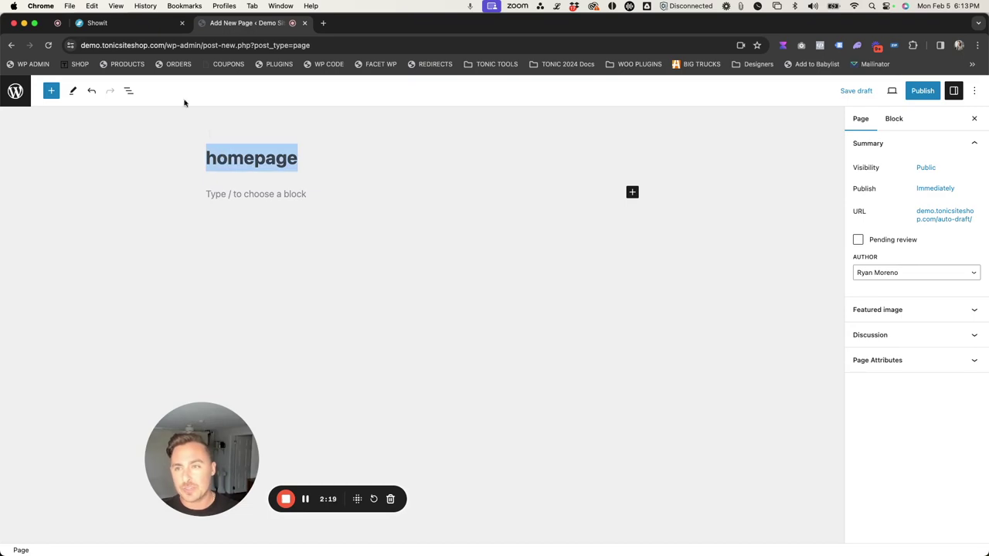
# - Switch to Showit and rename the Homepage blog template as "Home"
pyautogui.click(97, 23)
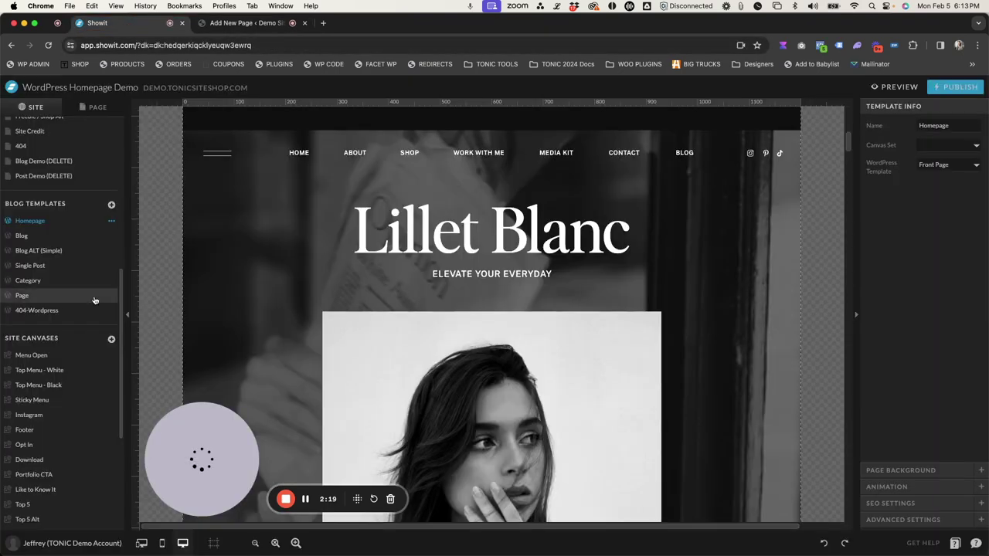
pyautogui.doubleClick(34, 222)
pyautogui.write('Home')
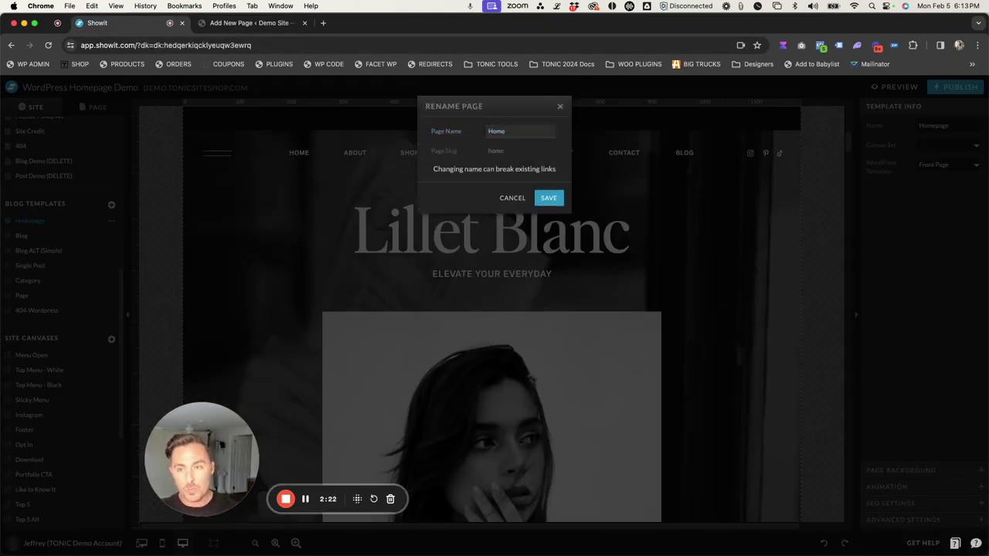
pyautogui.press('Return')
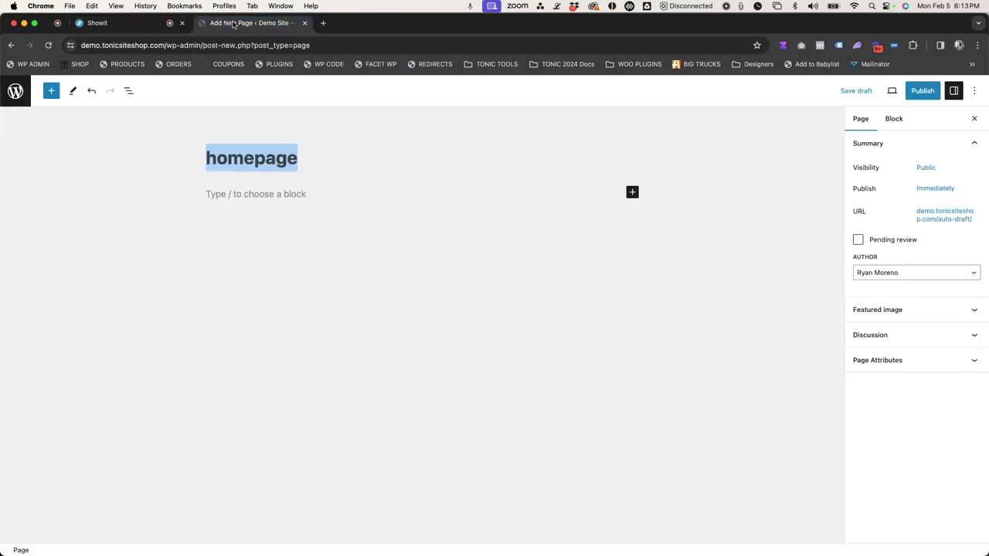
# - Switch to the WordPress page editor and replace the new page's title with "homepage"
pyautogui.click(248, 22)
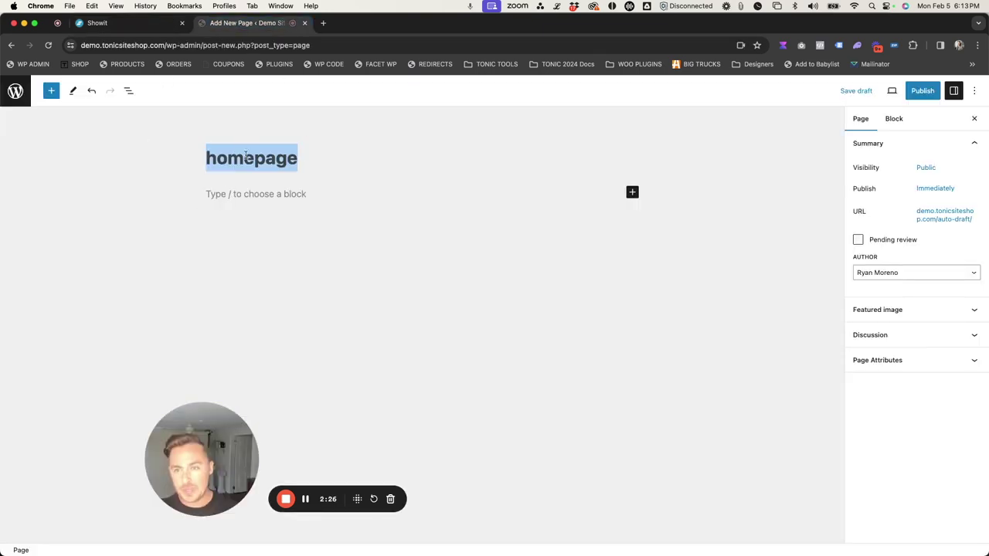
pyautogui.write('home')
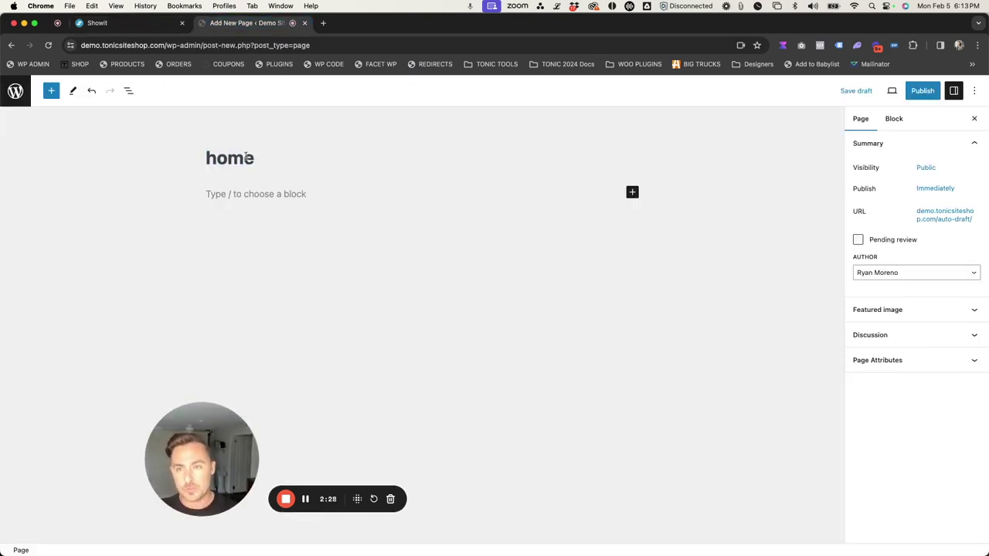
pyautogui.write('page')
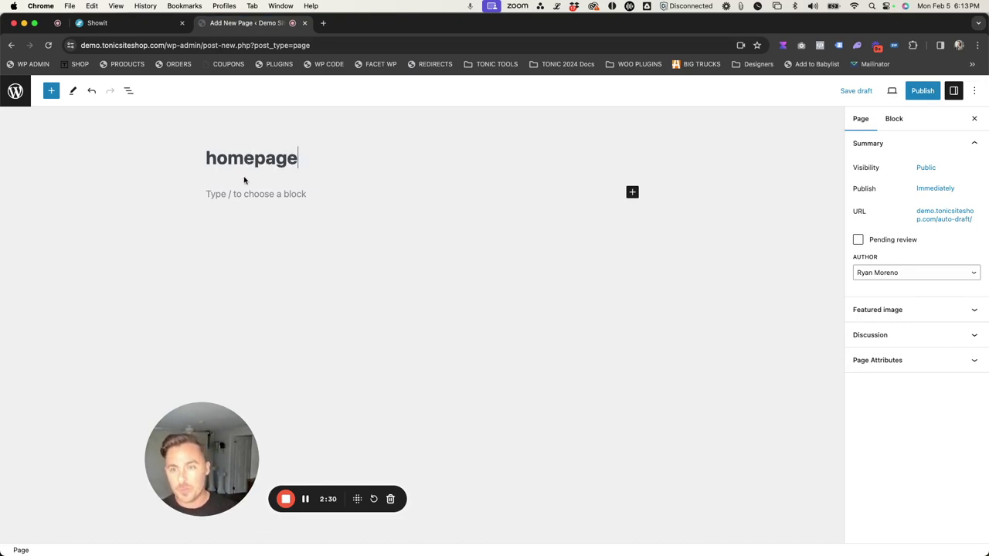
# - Switch to Showit and rename the Home blog template as "Homepage", saving the new name
pyautogui.click(131, 23)
pyautogui.doubleClick(24, 220)
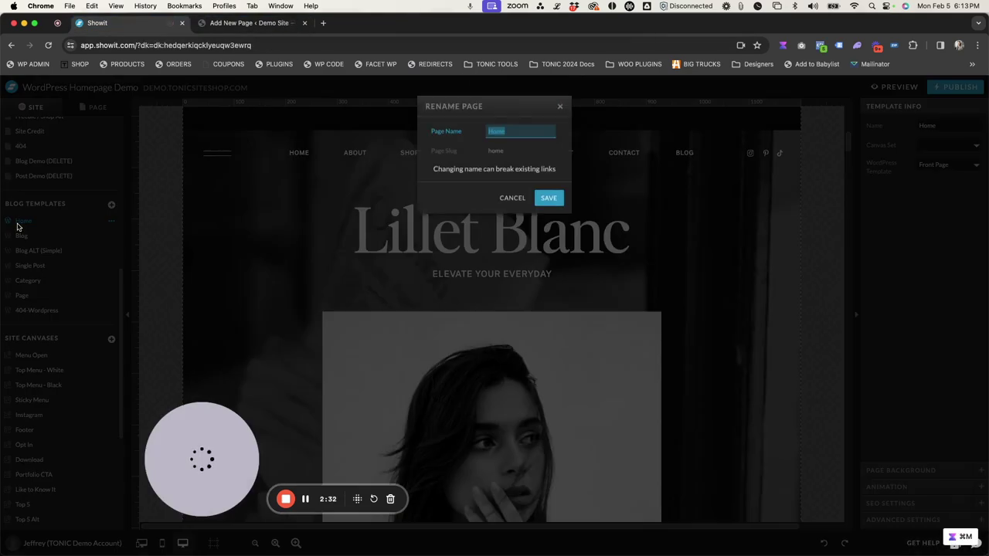
pyautogui.write('page')
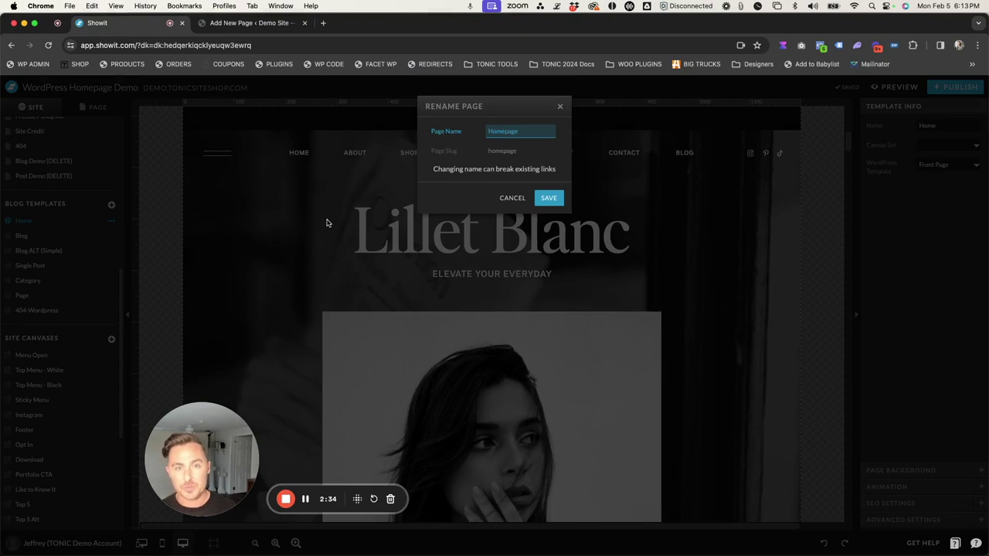
pyautogui.click(548, 198)
# - Switch to WordPress and leave the new page unsaved, returning to the list of all pages
pyautogui.click(251, 23)
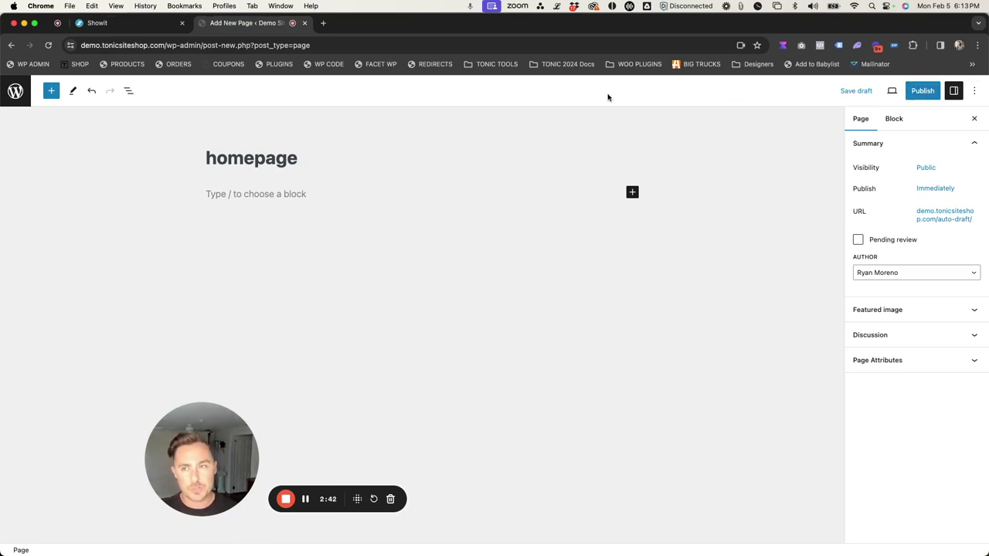
pyautogui.click(15, 91)
pyautogui.click(522, 212)
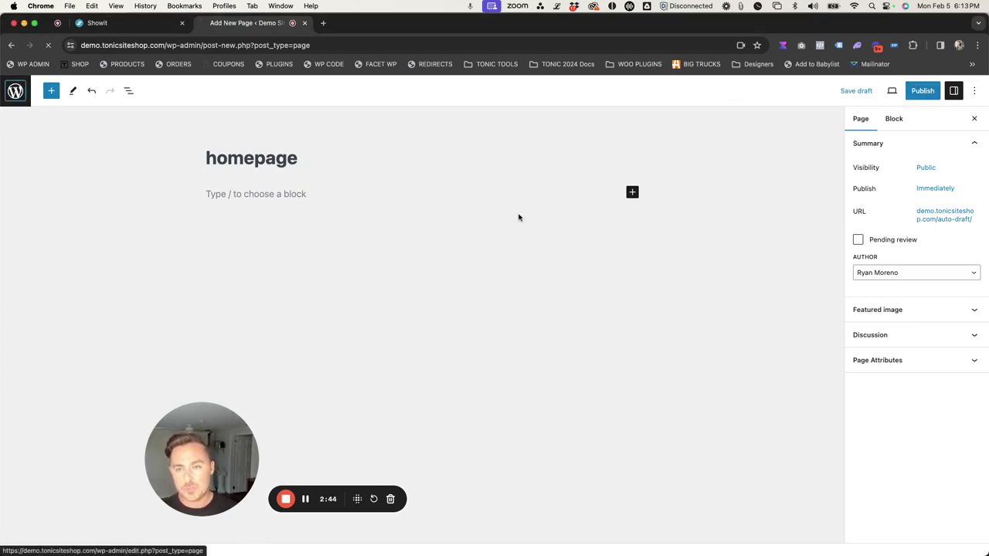
pyautogui.scroll(-2, 239, 232)
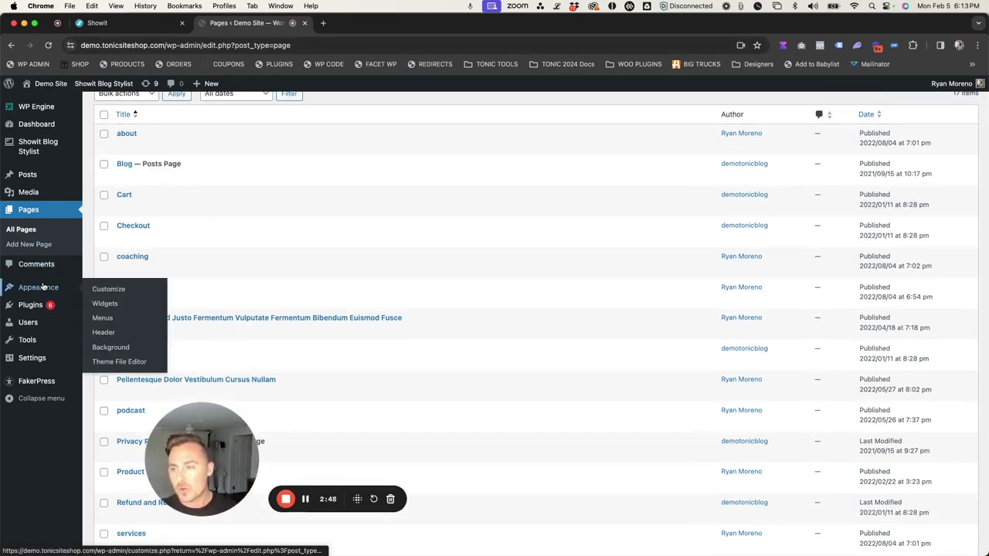
# - In the Reading settings, choose "Homepage" as the static homepage, save the change, and open the live Demo Site
pyautogui.moveTo(49, 358)
pyautogui.click(99, 391)
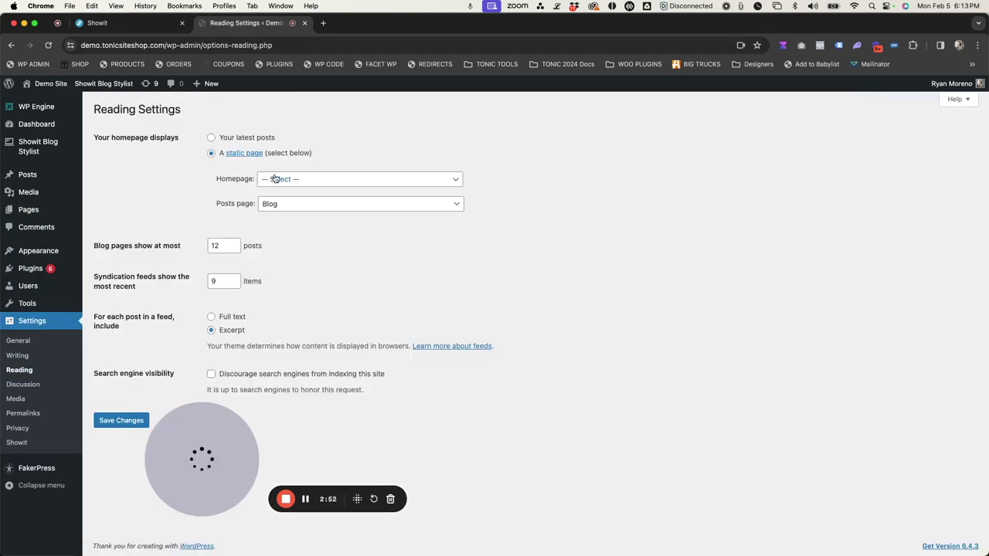
pyautogui.click(275, 179)
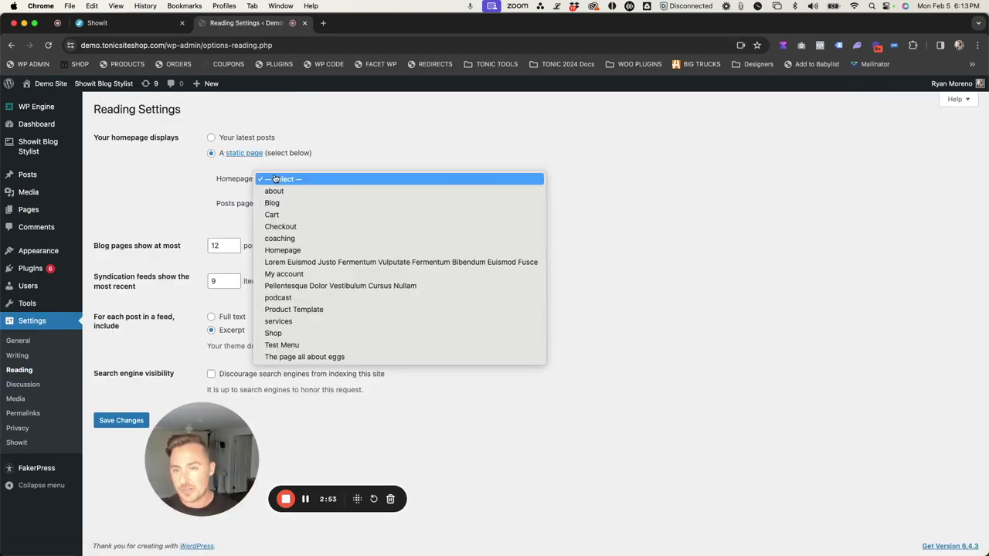
pyautogui.click(294, 250)
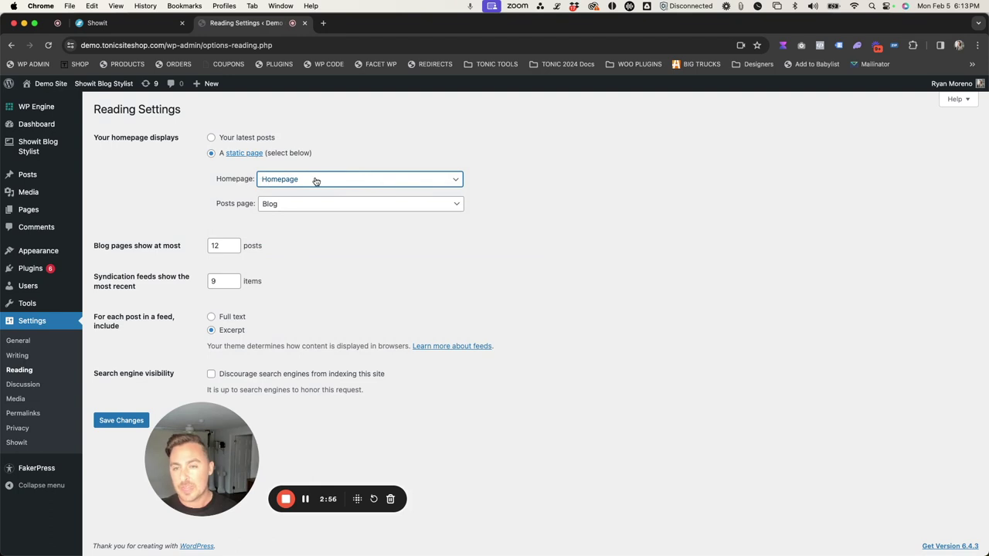
pyautogui.click(105, 422)
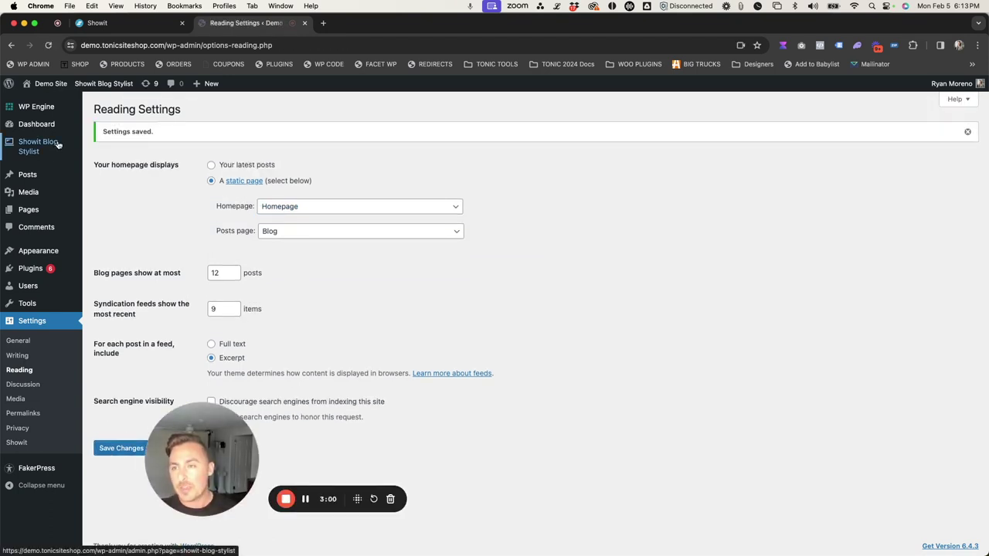
pyautogui.moveTo(71, 122)
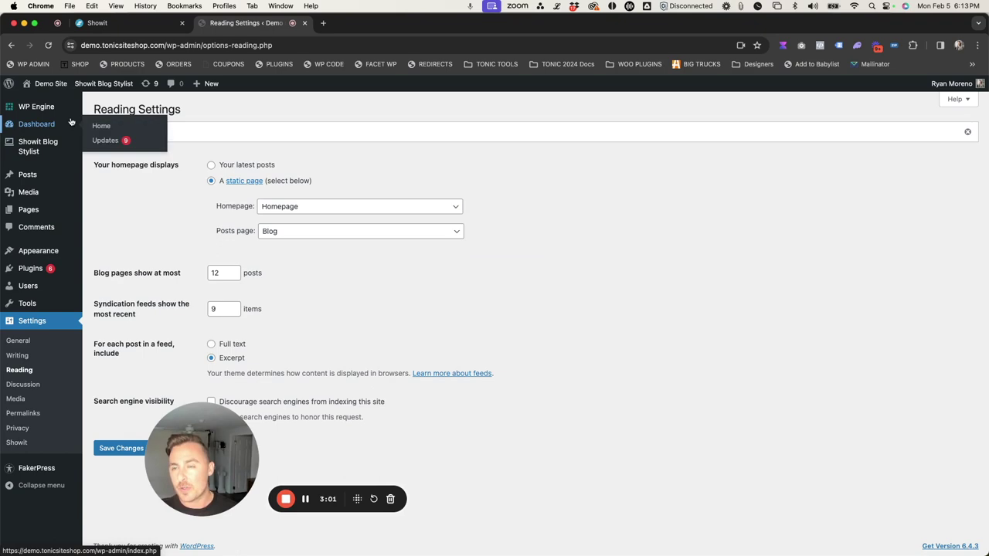
pyautogui.click(48, 84)
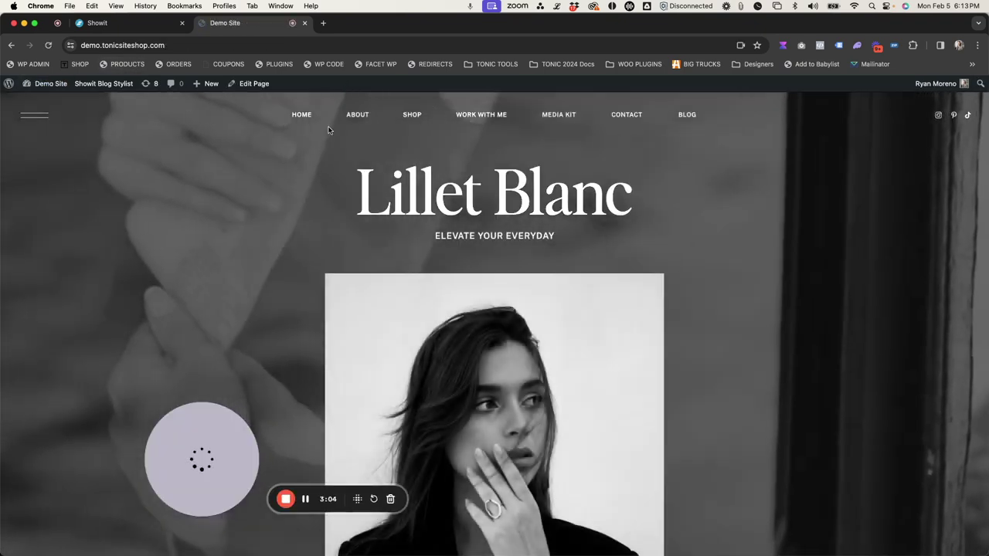
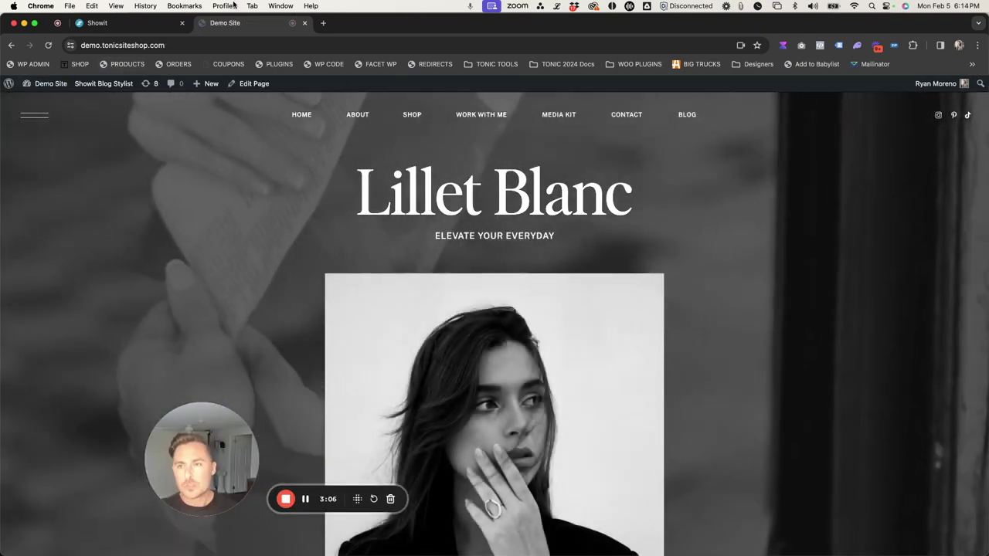
# - Switch to Showit and replace the Homepage template's hero portrait with pexels-anna-ilina-11900638.jpg from the Lillet folder
pyautogui.hotkey('ctrl', 'shift', 'Tab')
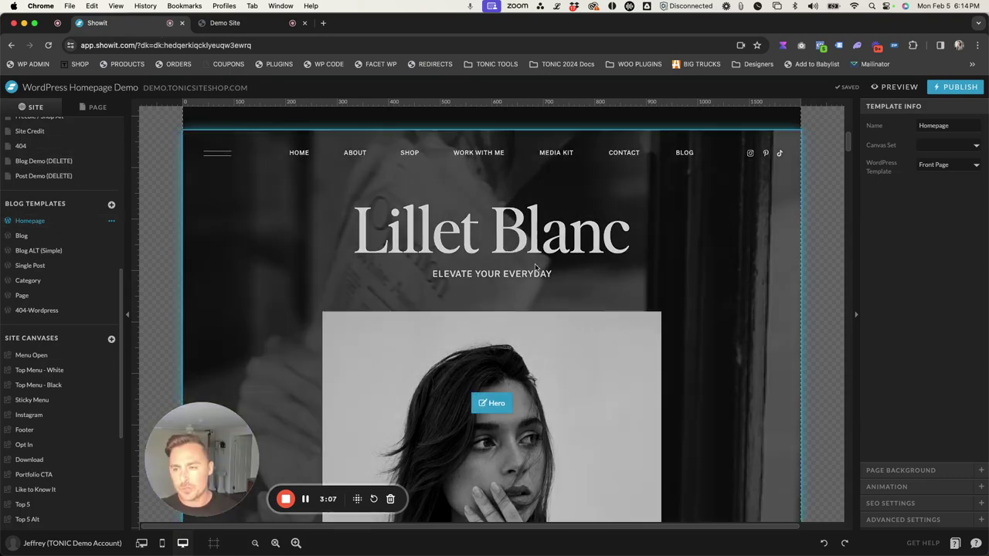
pyautogui.scroll(-2, 464, 263)
pyautogui.scroll(-4, 432, 301)
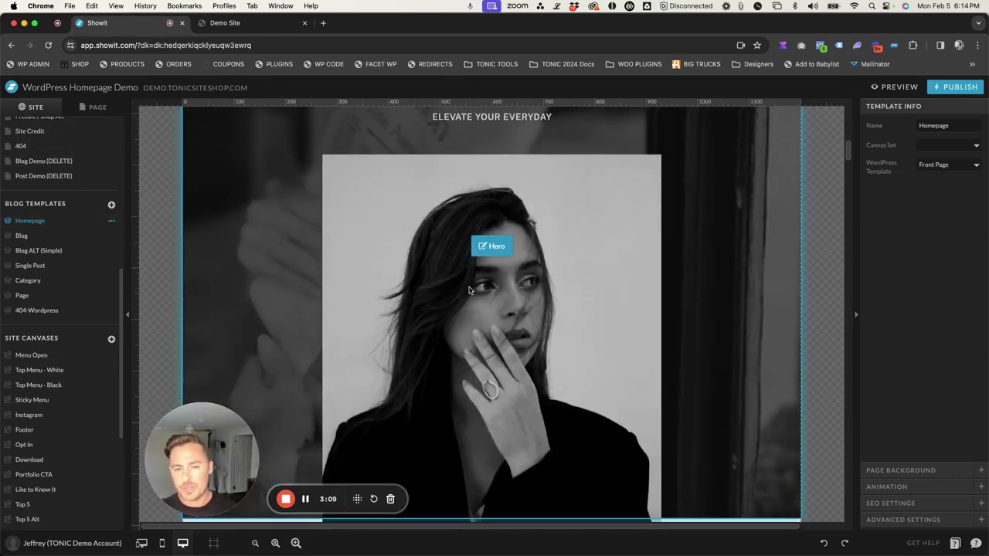
pyautogui.click(416, 285)
pyautogui.doubleClick(416, 286)
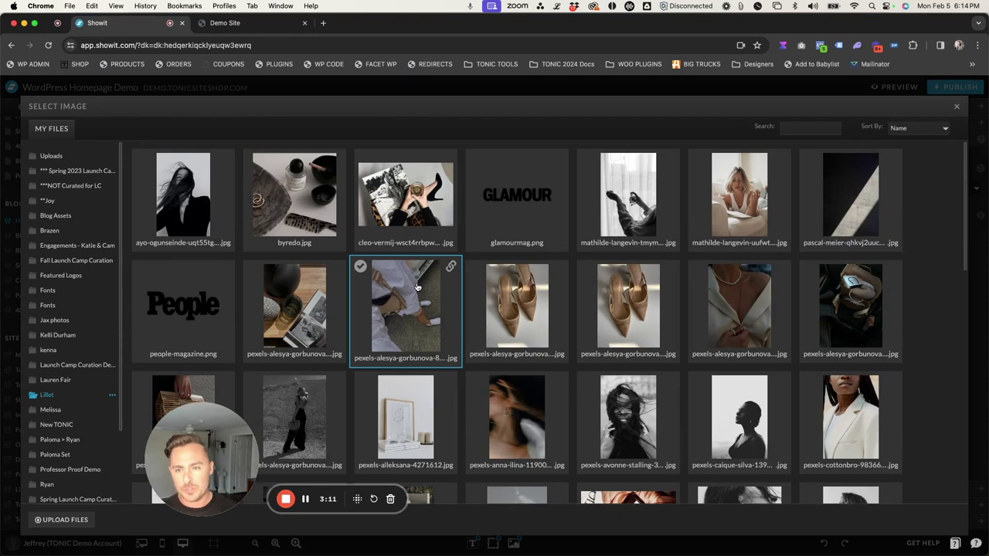
pyautogui.scroll(-3, 415, 286)
pyautogui.doubleClick(502, 354)
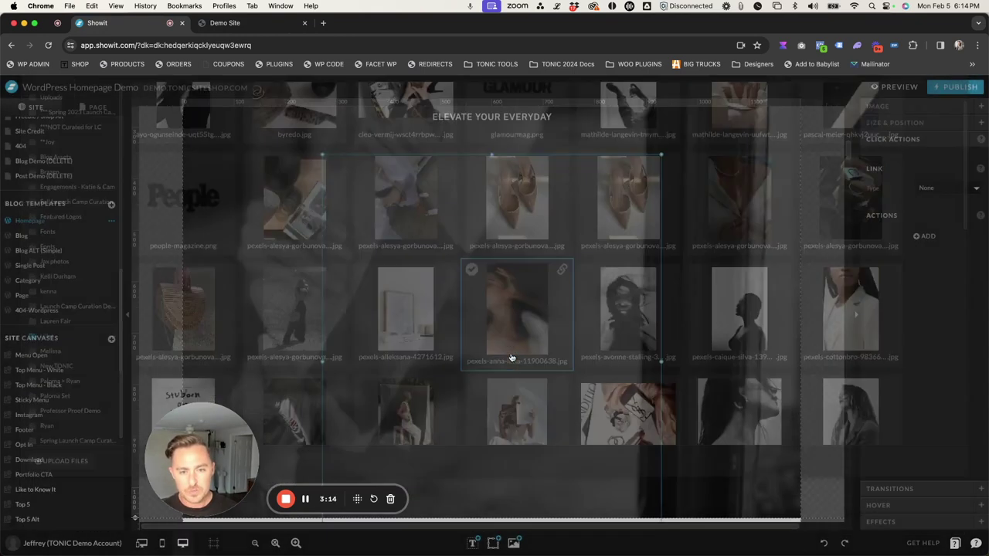
# - Publish the site to demo.tonicsiteshop.com with its blog included and close the publishing dialog
pyautogui.click(957, 86)
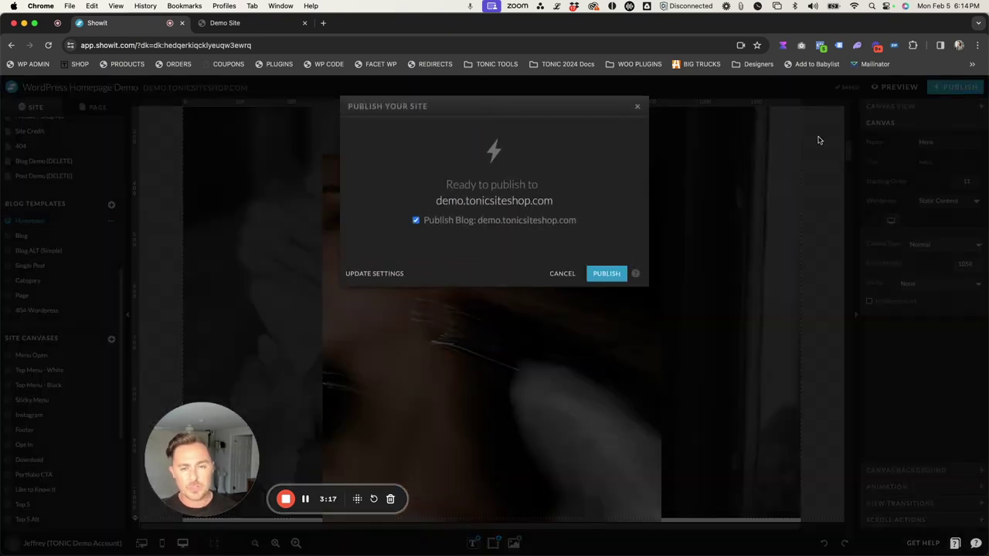
pyautogui.click(607, 274)
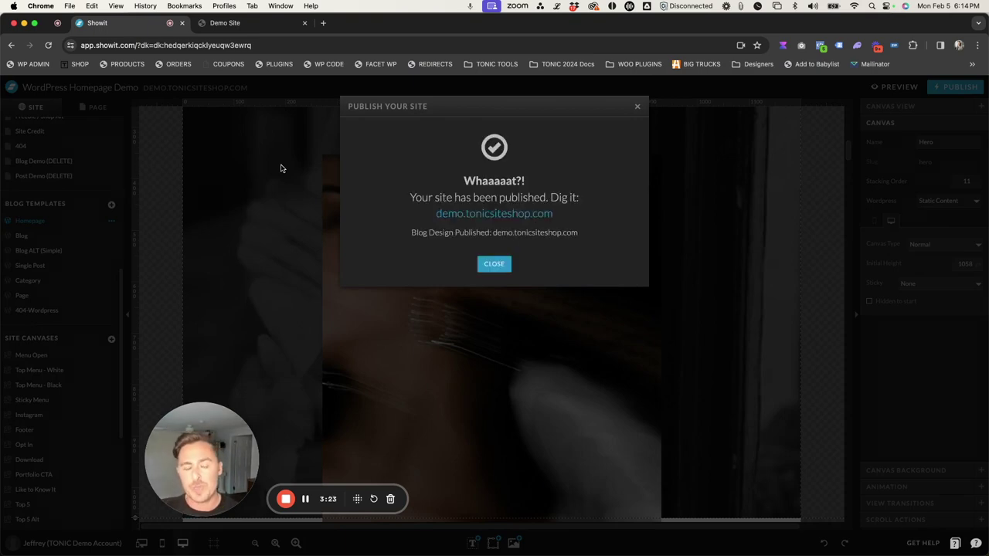
pyautogui.click(478, 263)
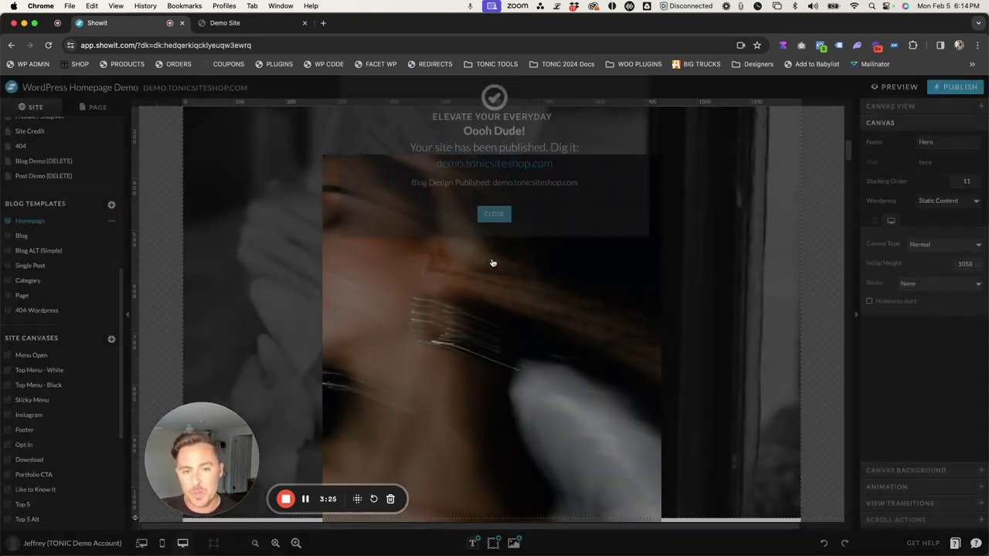
# - Switch to the live site, reload demo.tonicsiteshop.com, and check the hero image on the homepage
pyautogui.click(232, 23)
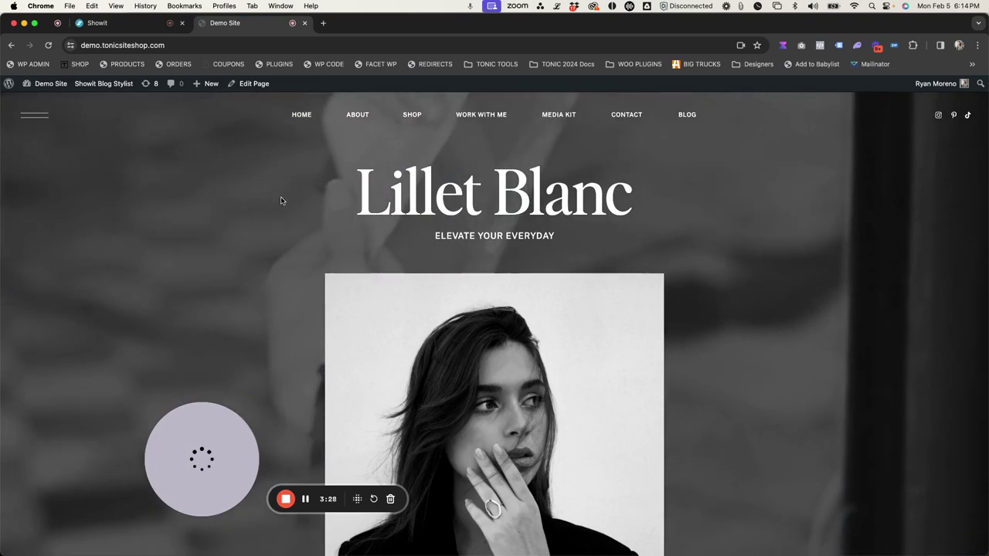
pyautogui.click(182, 44)
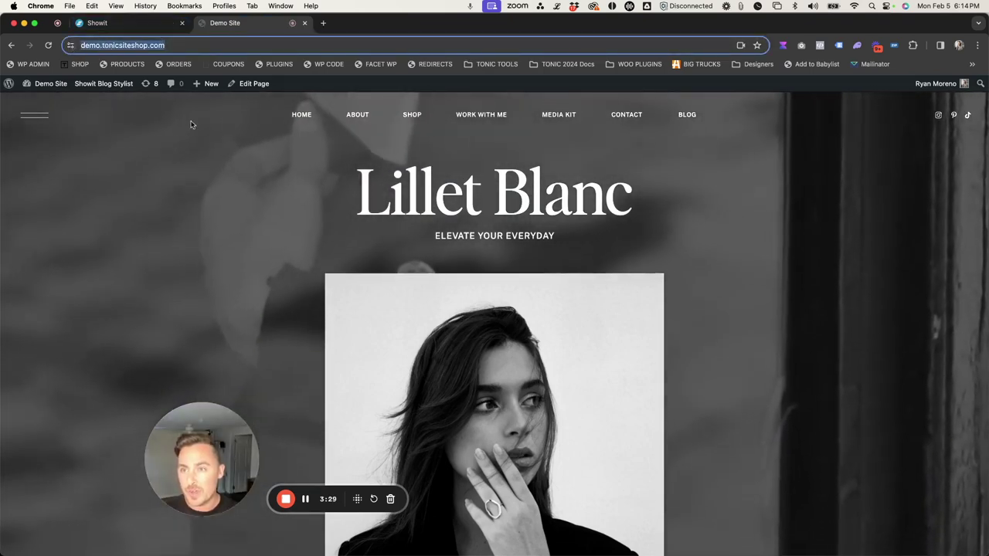
pyautogui.press('Return')
pyautogui.scroll(-3, 387, 264)
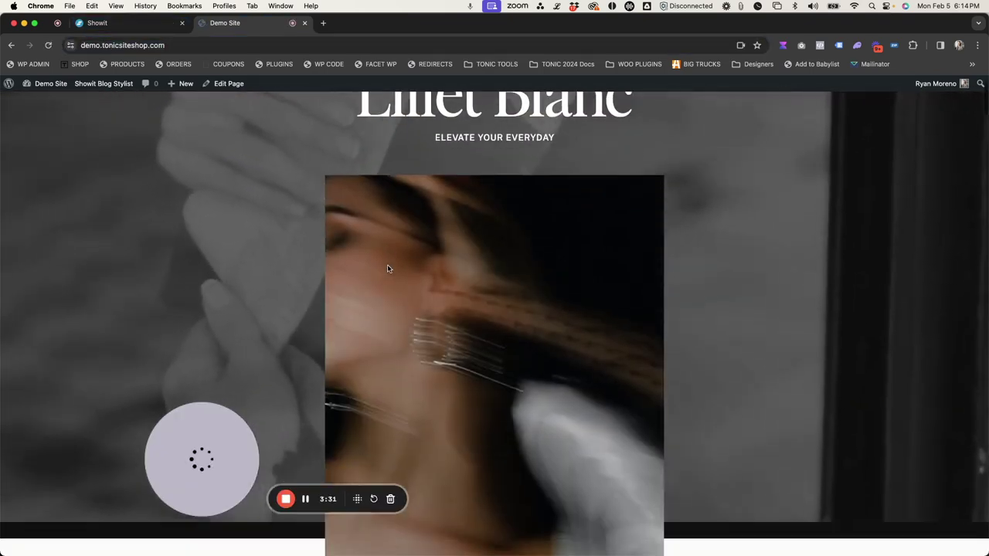
pyautogui.scroll(-5, 369, 160)
pyautogui.scroll(1, 314, 142)
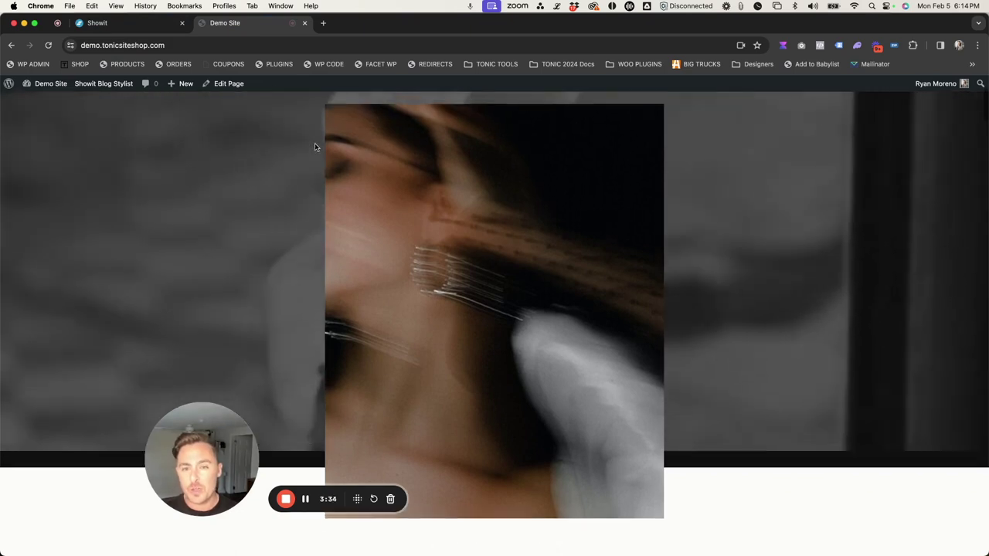
# - Switch back to Showit and undo the hero image replacement on the Homepage template
pyautogui.click(118, 27)
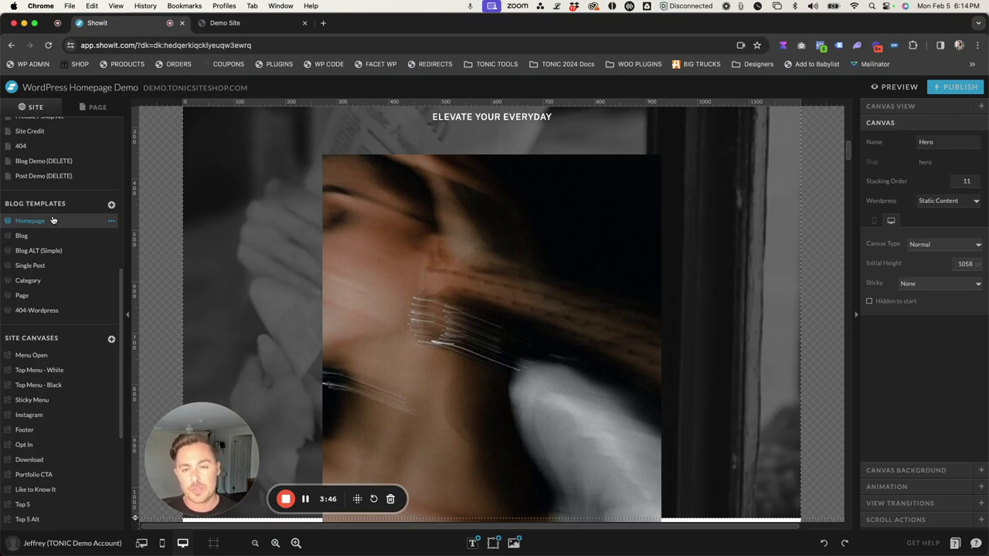
pyautogui.click(355, 217)
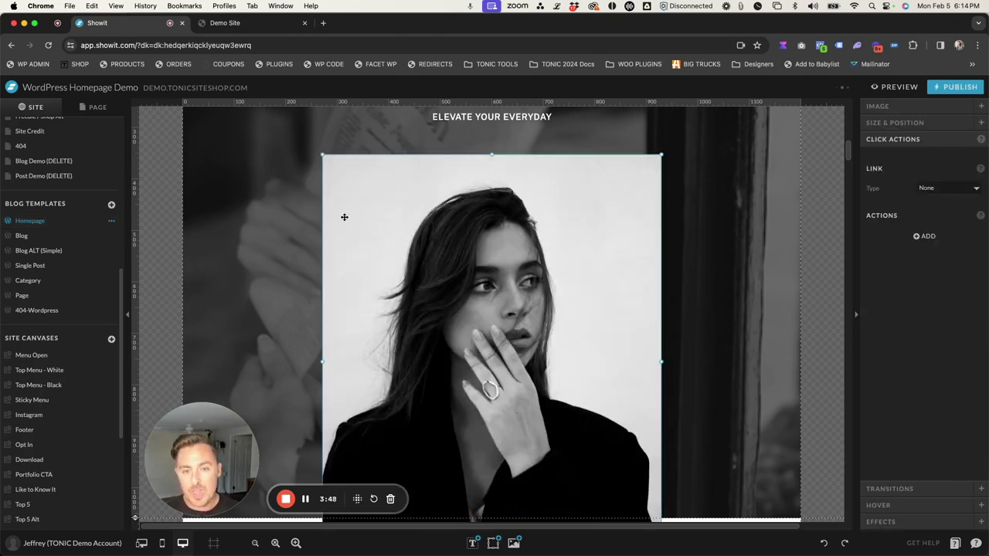
# - Look through the Homepage template's canvases down to the "From the Blog" section
pyautogui.scroll(-10, 257, 215)
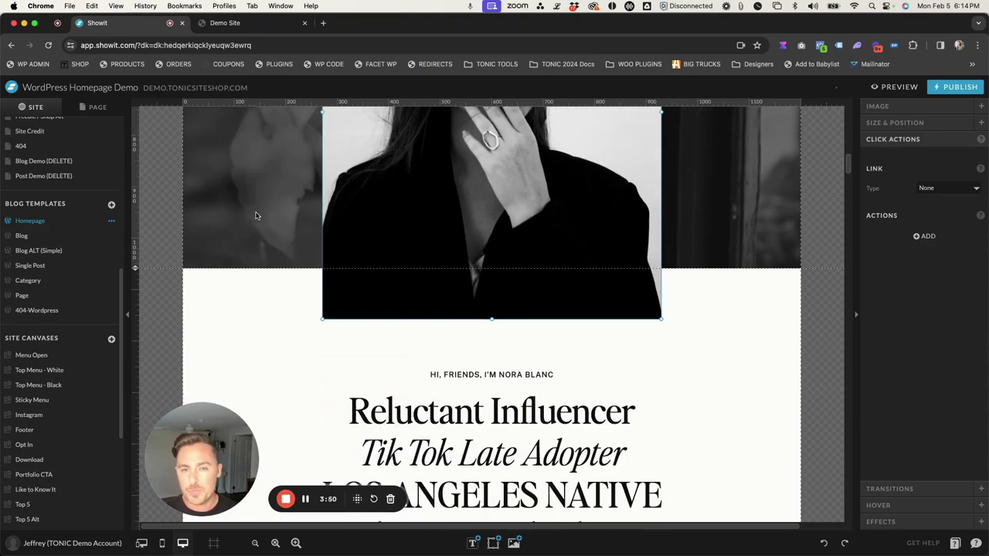
pyautogui.scroll(-15, 257, 216)
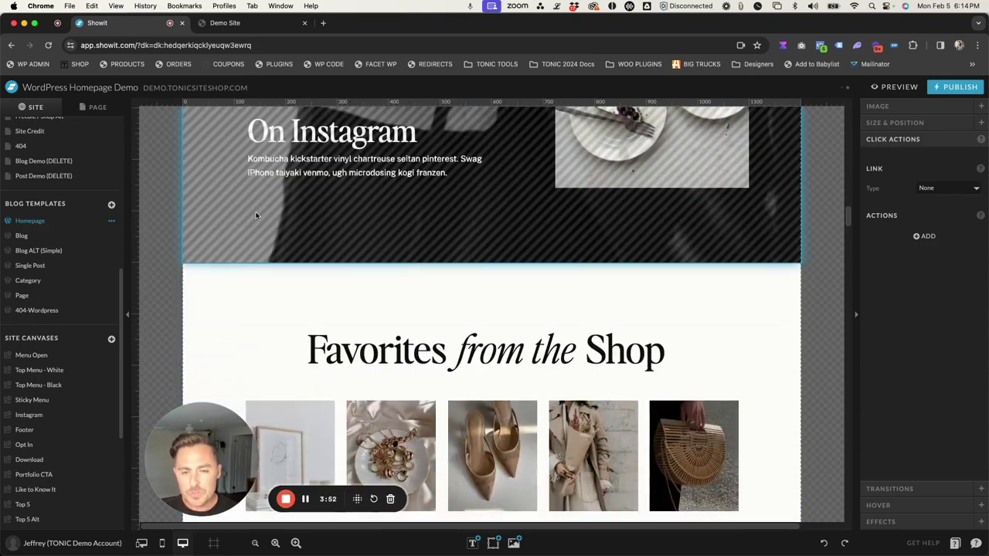
pyautogui.scroll(-12, 256, 216)
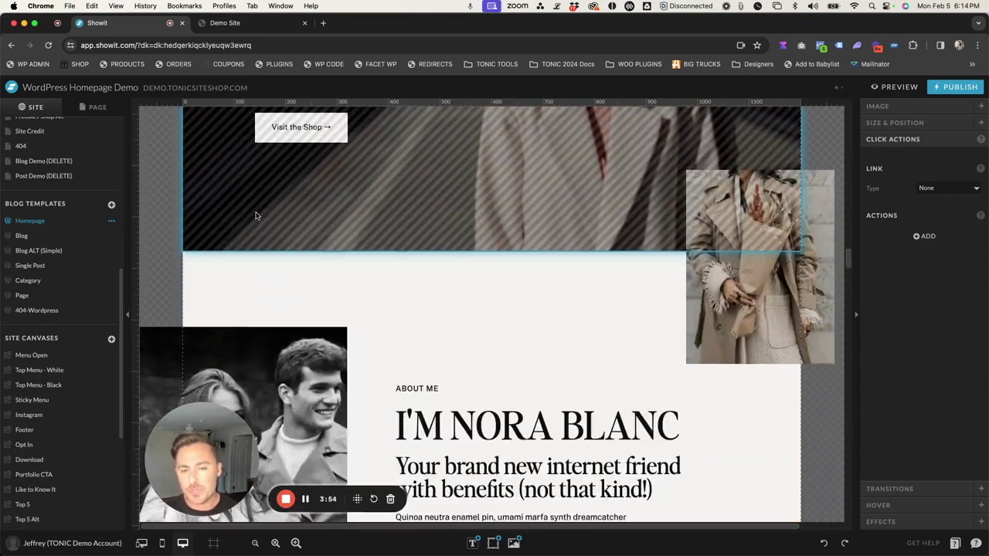
pyautogui.scroll(-12, 256, 216)
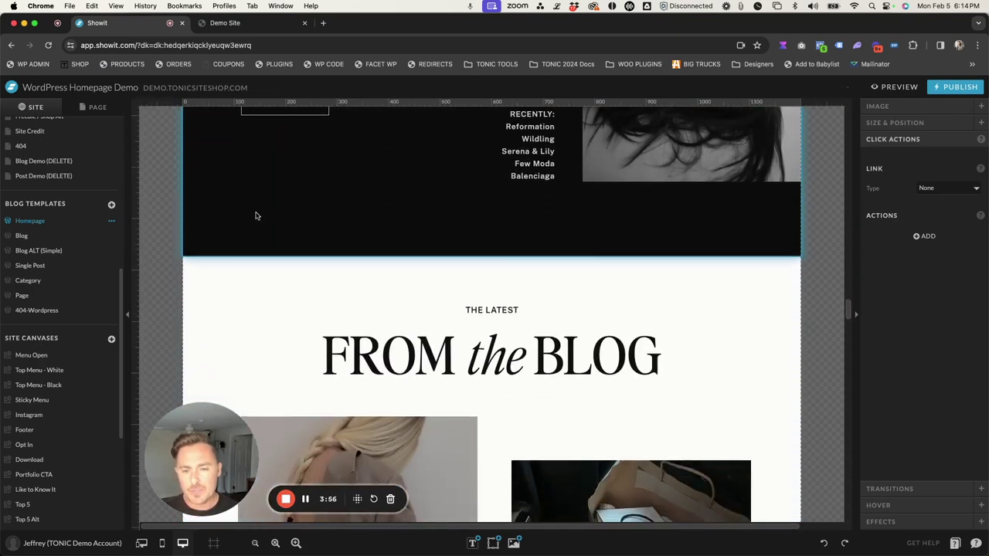
# - Select the From the Blog canvas and examine the layout of its post images, categories and titles
pyautogui.scroll(-1, 256, 216)
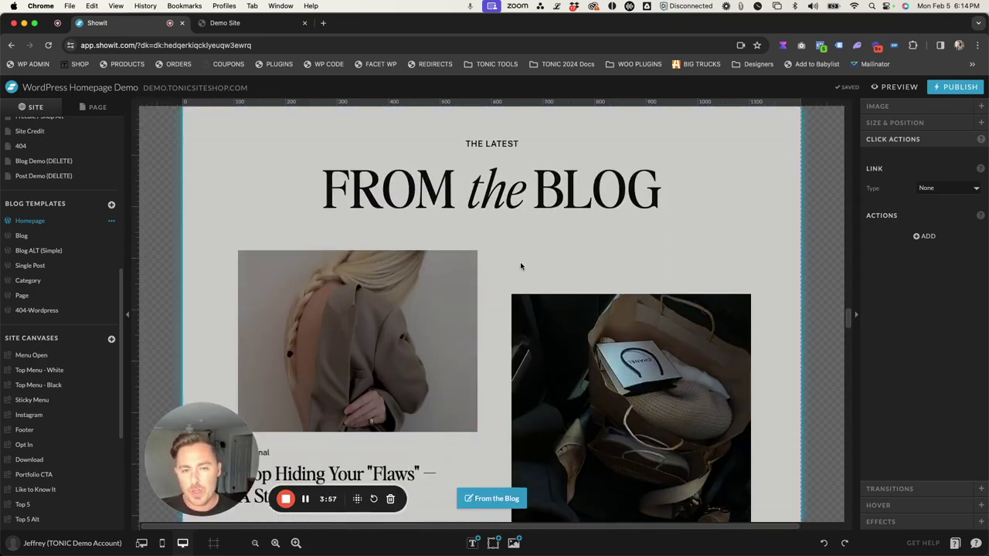
pyautogui.click(514, 267)
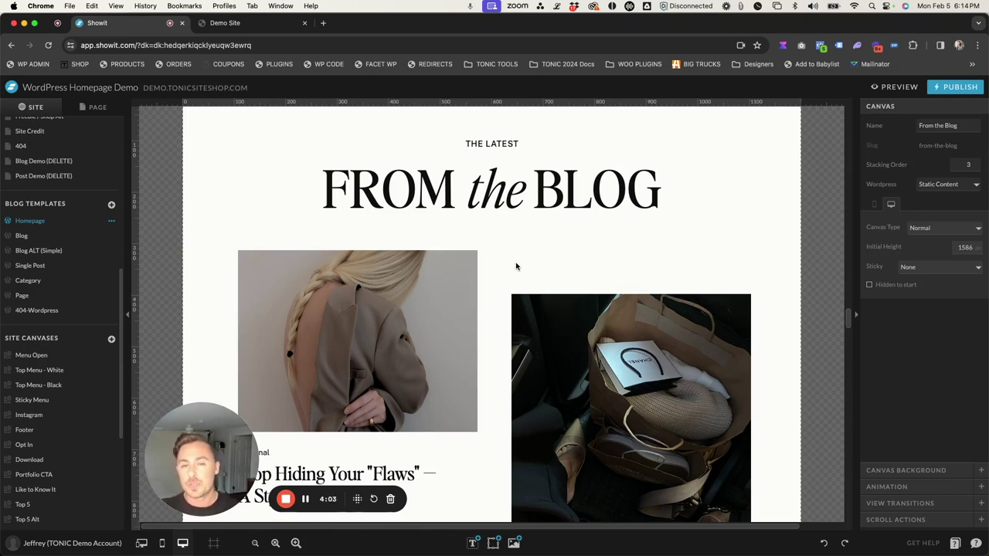
pyautogui.scroll(-11, 516, 267)
pyautogui.scroll(7, 516, 266)
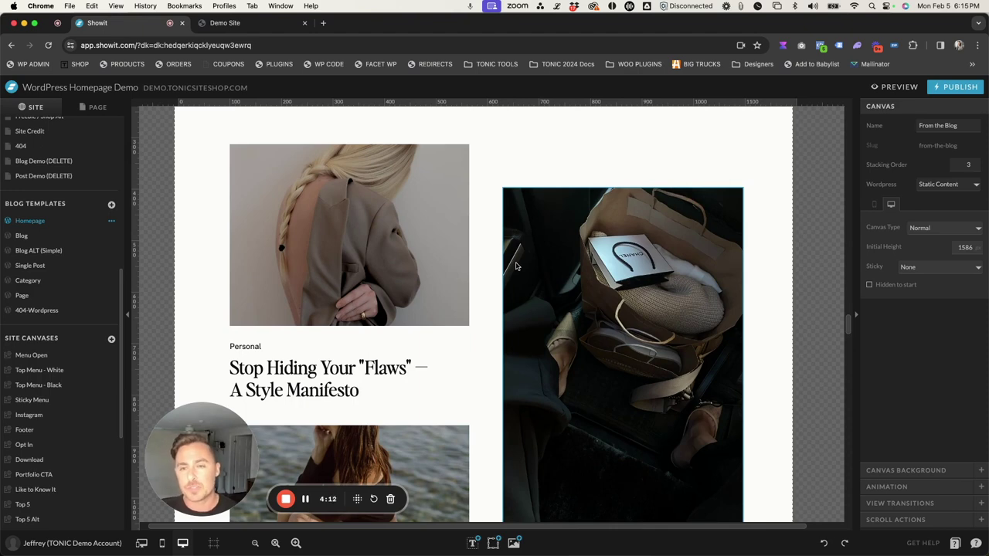
pyautogui.scroll(5, 517, 267)
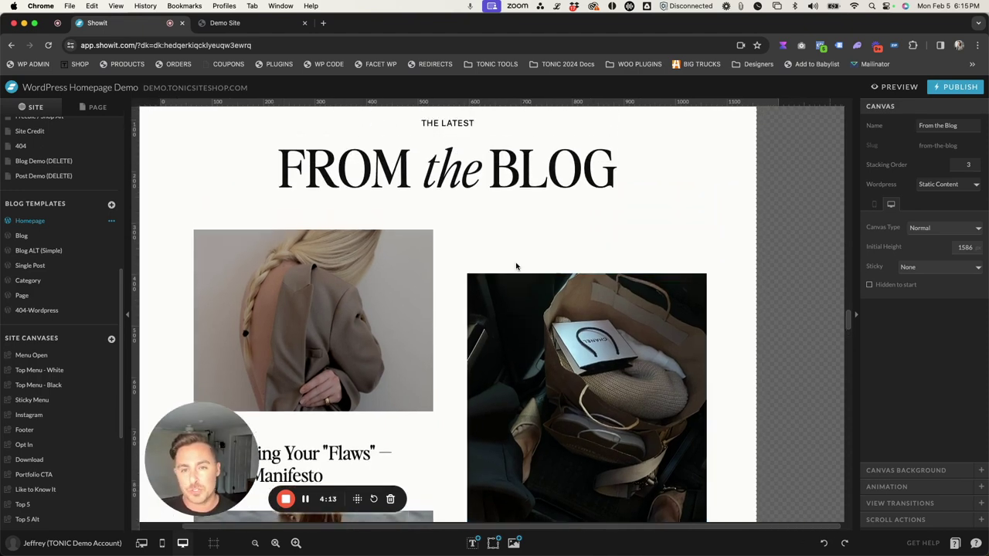
pyautogui.scroll(-1, 517, 267)
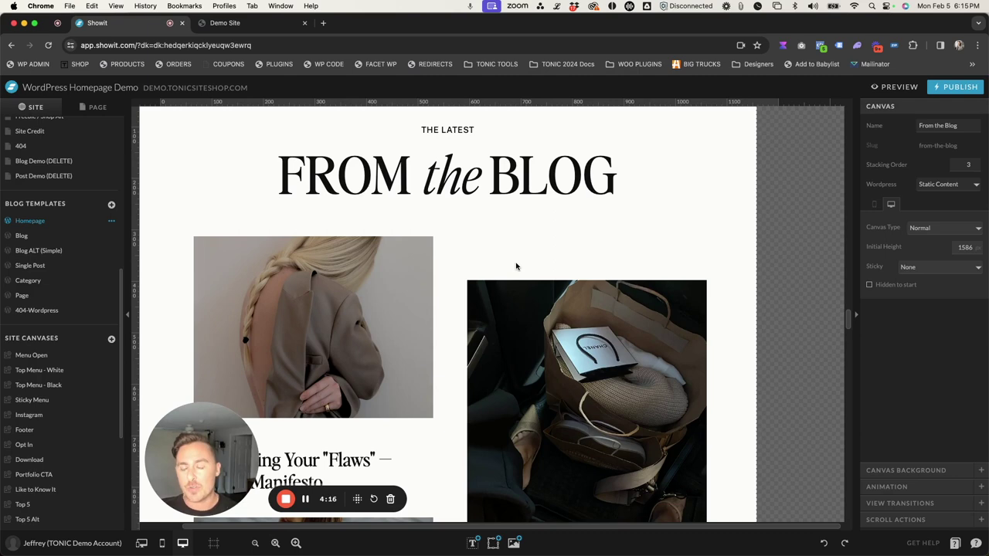
pyautogui.scroll(-8, 516, 267)
pyautogui.scroll(-4, 516, 267)
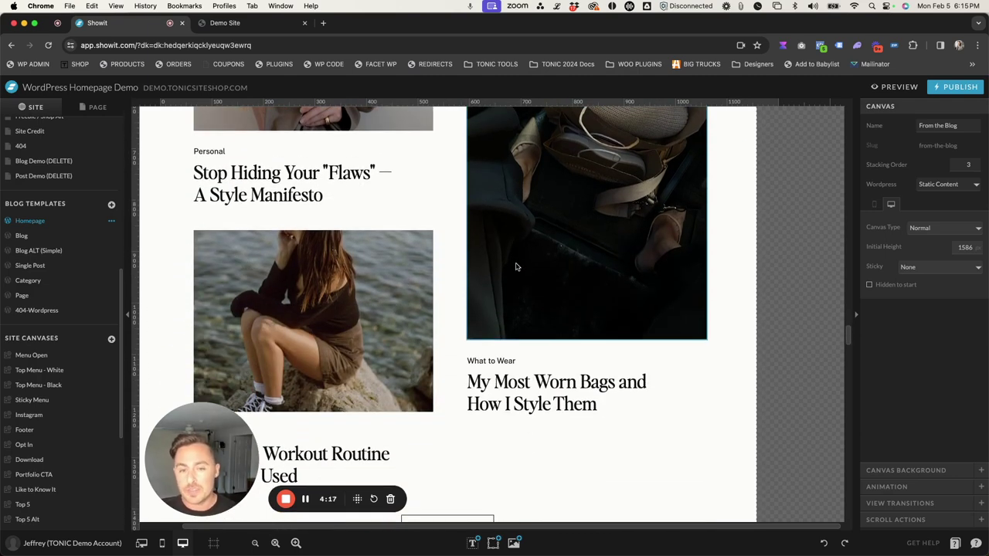
pyautogui.scroll(1, 436, 201)
pyautogui.scroll(1, 430, 228)
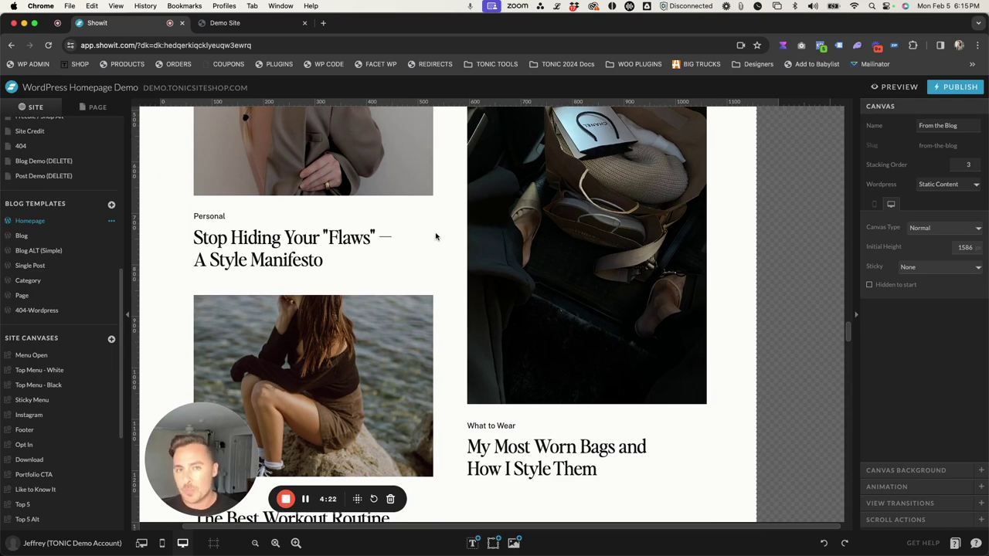
# - Replace the "Personal" label above the "Stop Hiding Your Flaws" post title with "Category"
pyautogui.click(303, 246)
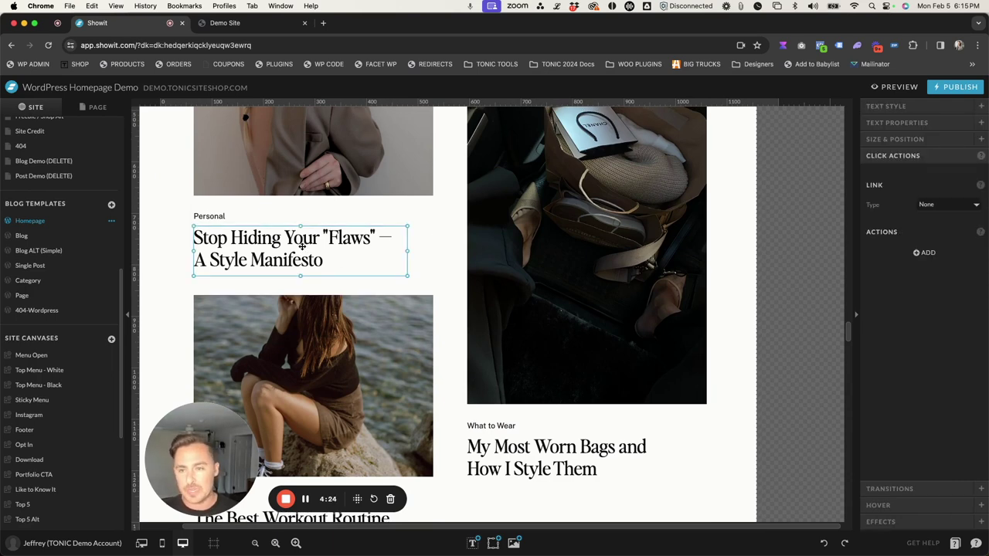
pyautogui.scroll(2, 301, 246)
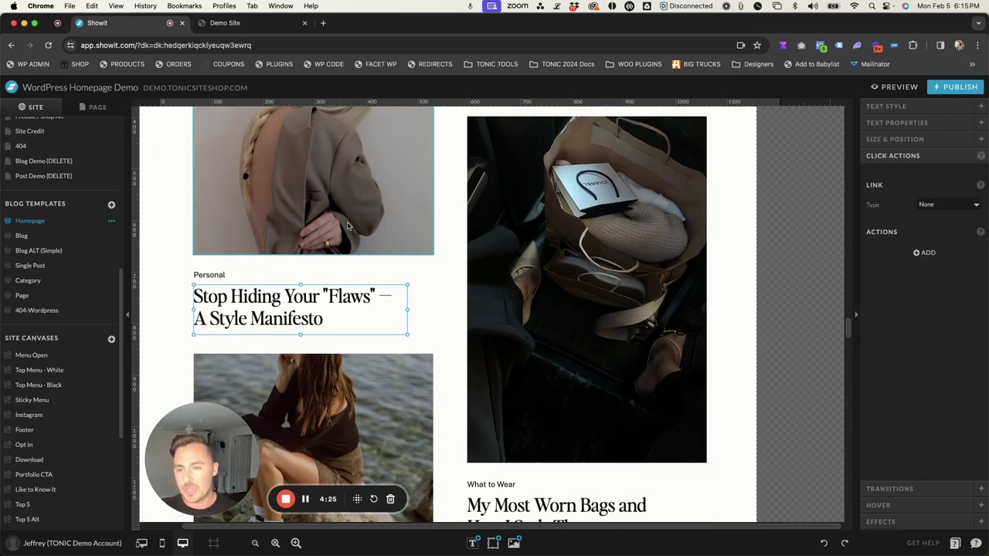
pyautogui.doubleClick(229, 276)
pyautogui.moveTo(229, 276); pyautogui.dragTo(183, 278)
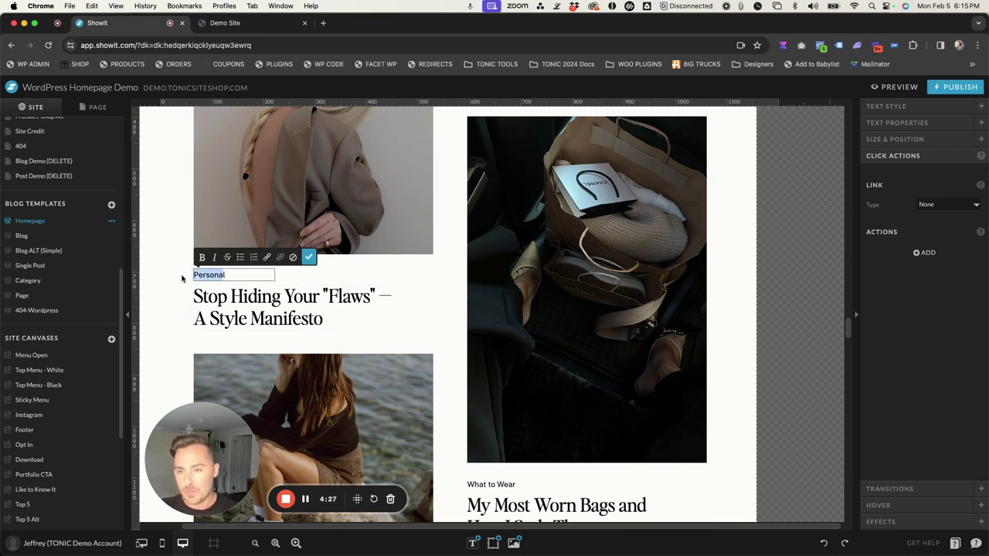
pyautogui.doubleClick(230, 275)
pyautogui.write('Category')
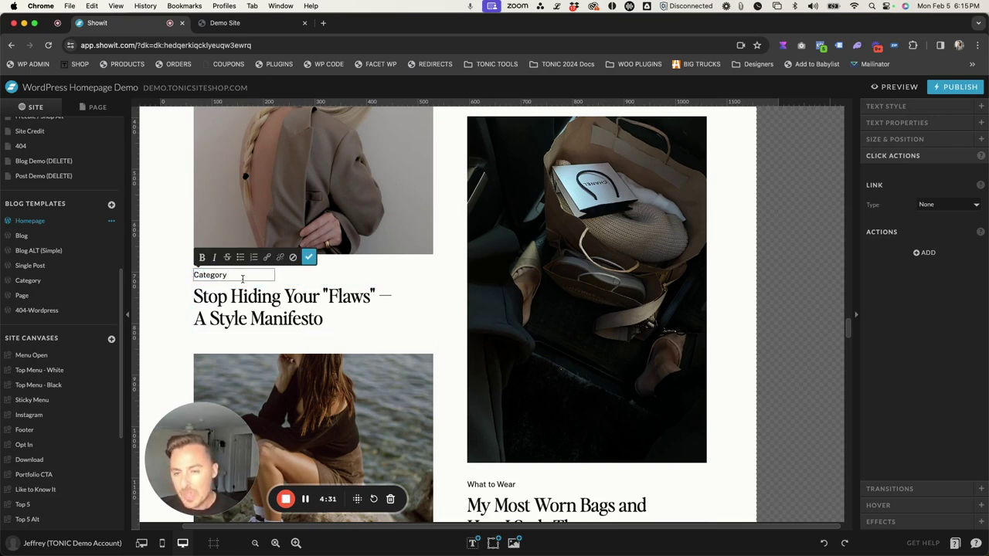
pyautogui.click(257, 296)
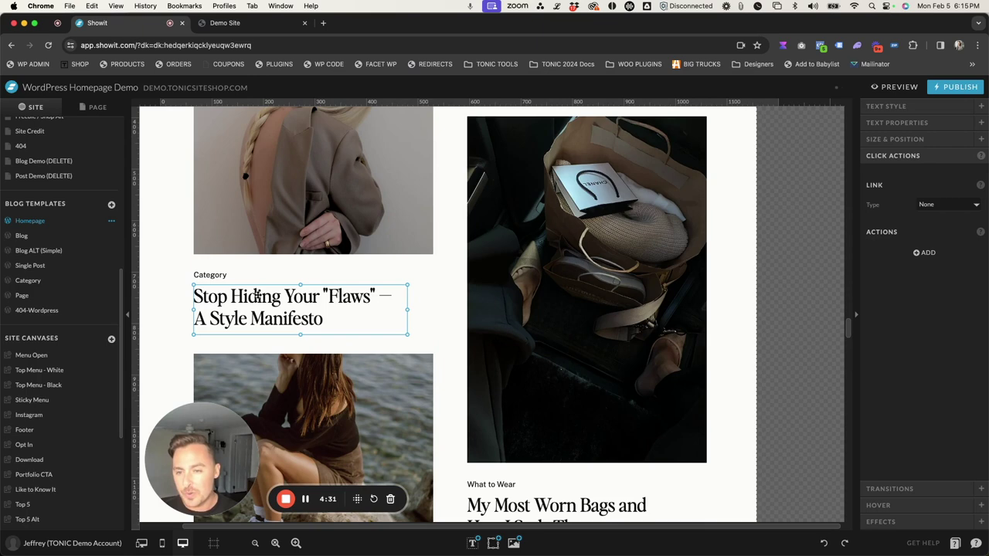
pyautogui.doubleClick(309, 303)
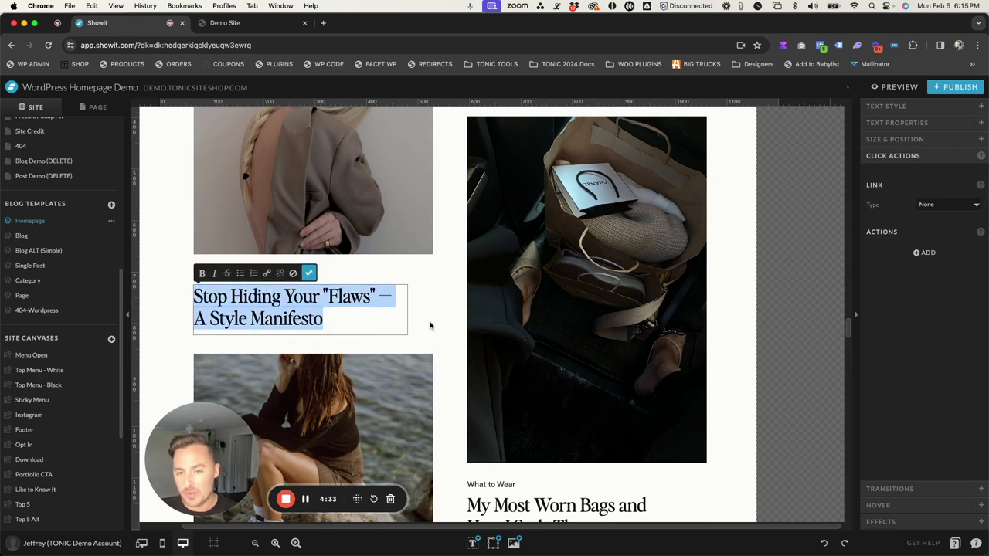
pyautogui.press('Escape')
pyautogui.scroll(1, 424, 320)
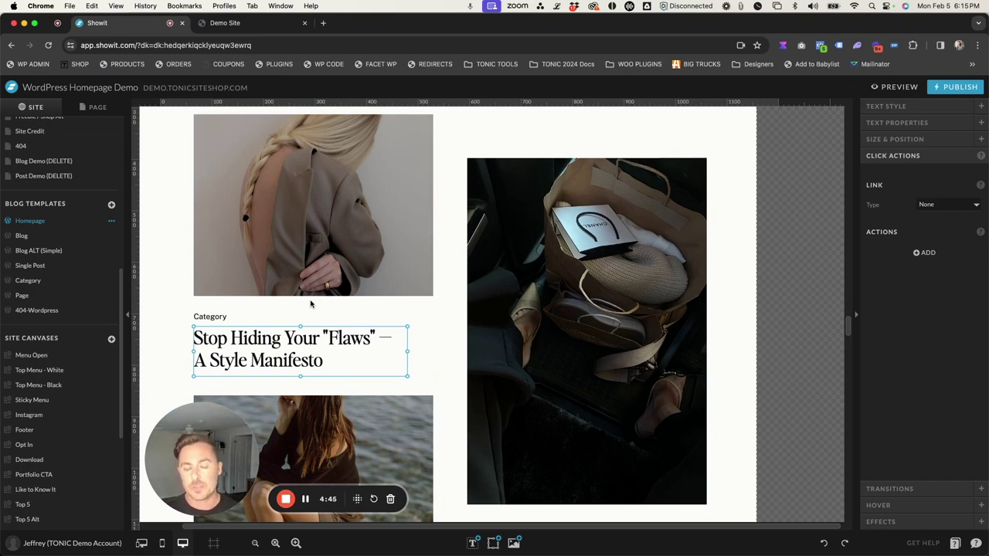
# - Add a first canvas view to the From the Blog canvas on the Homepage template
pyautogui.click(451, 306)
pyautogui.scroll(3, 451, 306)
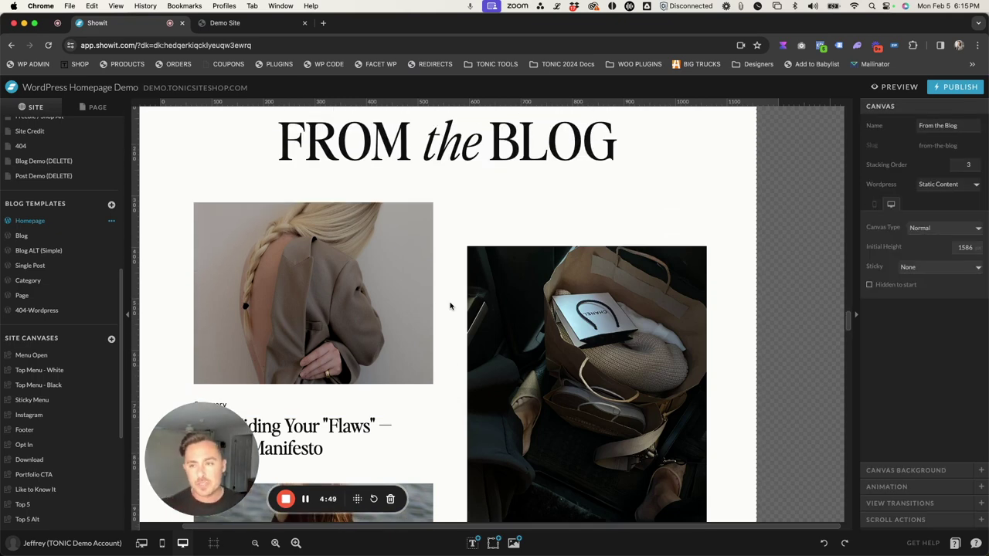
pyautogui.click(95, 107)
pyautogui.scroll(-2, 113, 255)
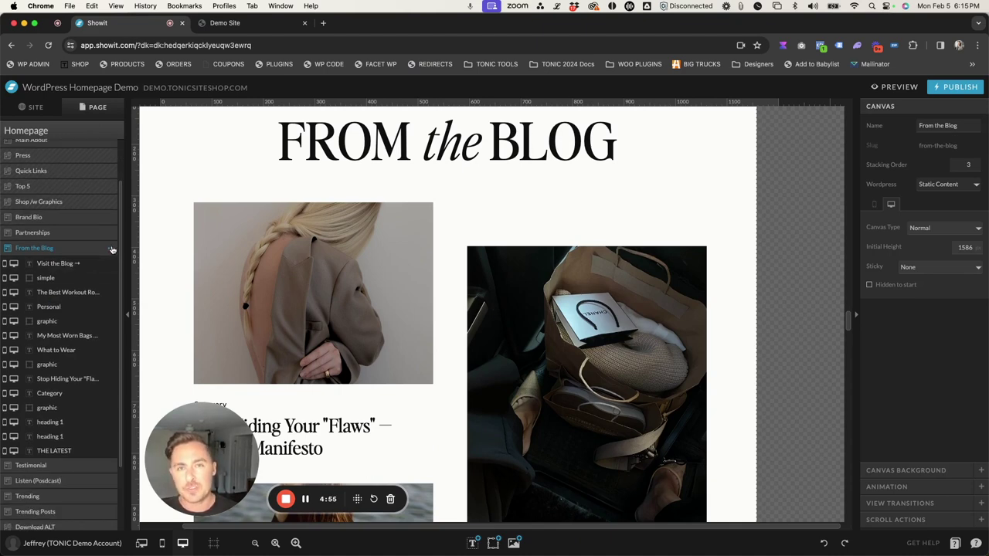
pyautogui.click(112, 249)
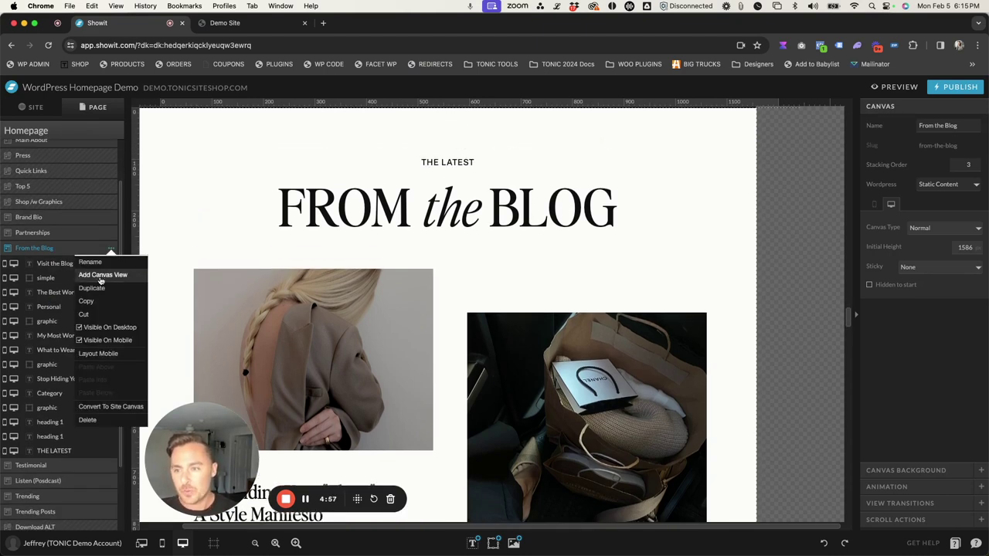
pyautogui.click(98, 276)
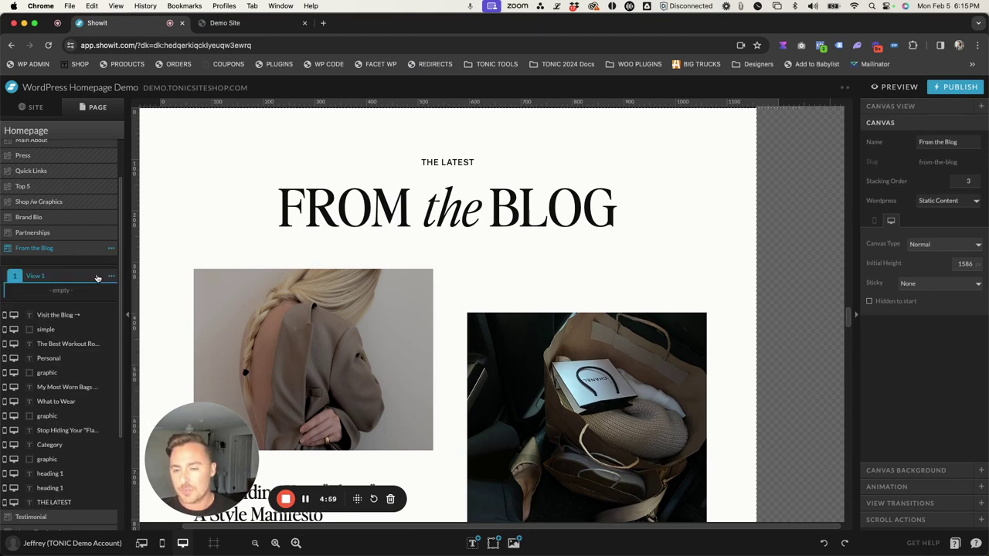
# - Add two more canvas views to the From the Blog canvas, one for each remaining blog post
pyautogui.scroll(-5, 371, 309)
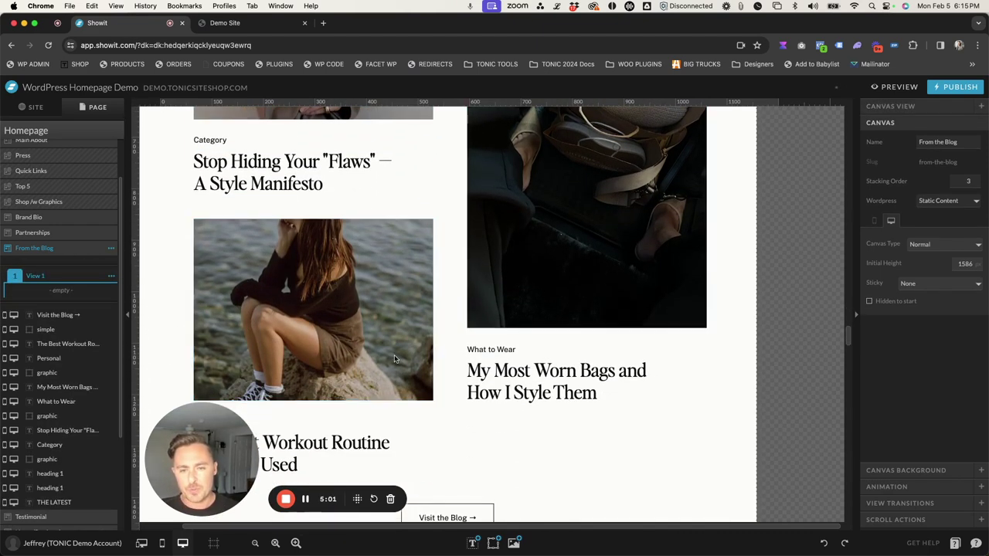
pyautogui.scroll(3, 352, 232)
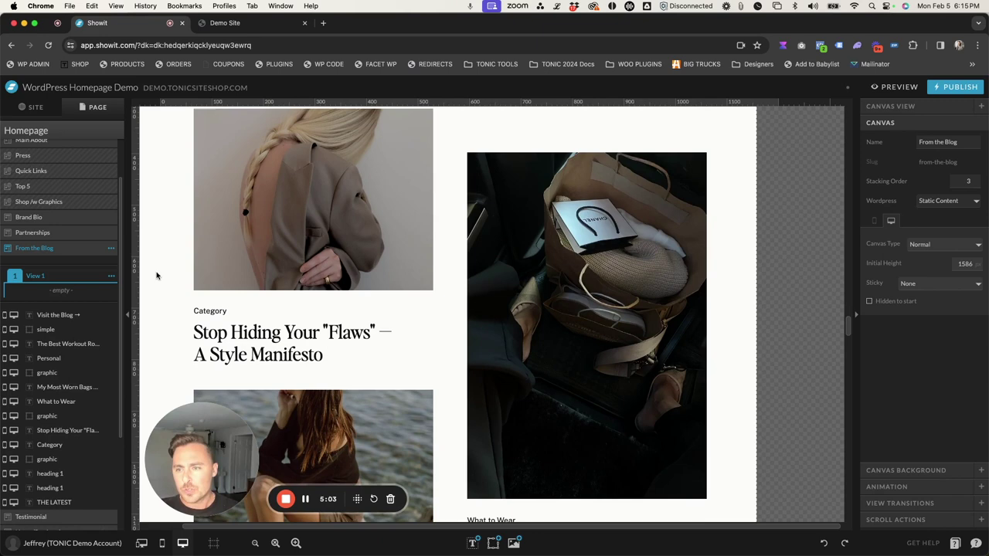
pyautogui.click(111, 248)
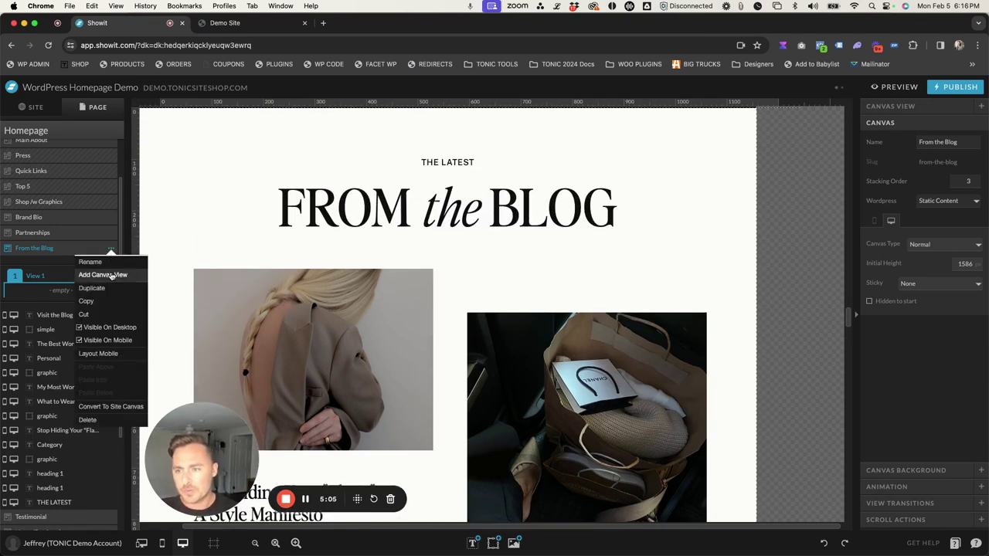
pyautogui.click(112, 276)
pyautogui.click(110, 249)
pyautogui.click(112, 276)
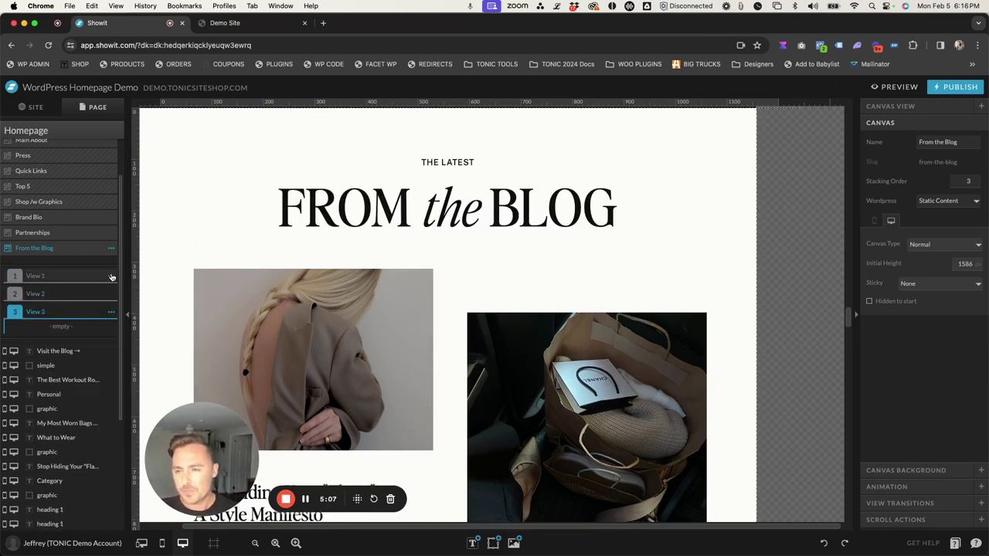
# - Move the first post's image, category and "Stop Hiding Your Flaws" title together into View 1 of the From the Blog canvas
pyautogui.scroll(-3, 73, 286)
pyautogui.scroll(-2, 463, 247)
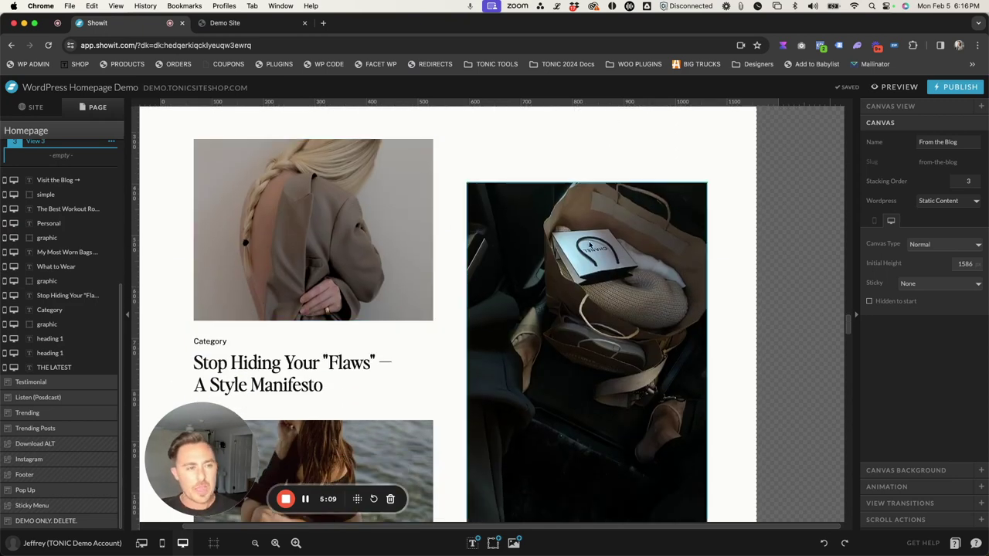
pyautogui.scroll(-2, 317, 199)
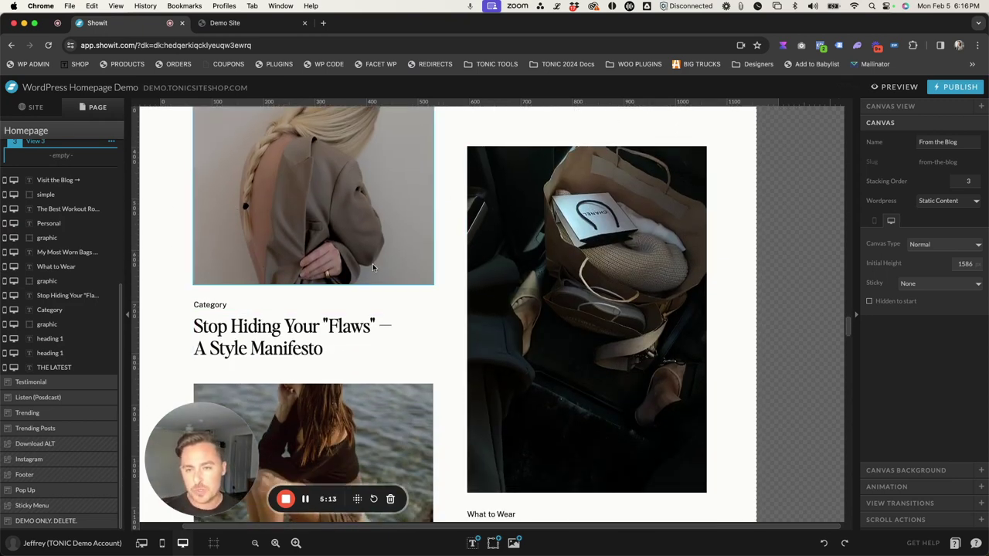
pyautogui.scroll(3, 48, 231)
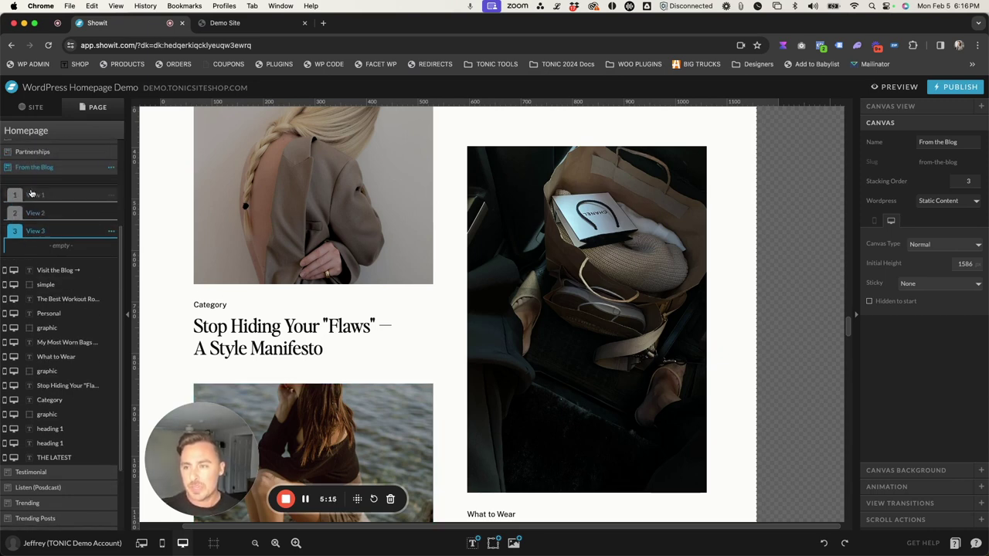
pyautogui.moveTo(159, 166); pyautogui.dragTo(372, 360)
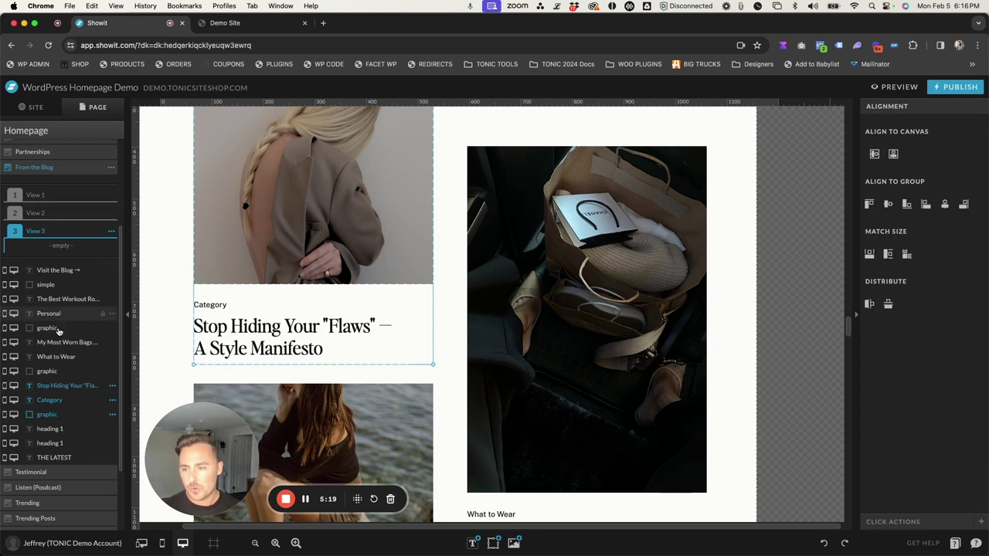
pyautogui.moveTo(46, 390); pyautogui.dragTo(53, 197)
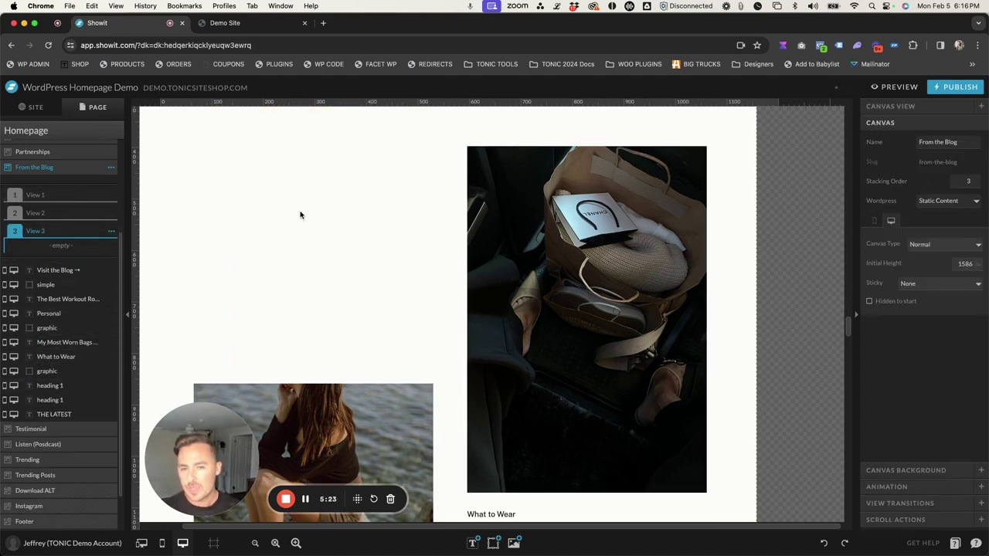
# - Move the "My Most Worn Bags" post's image, category and title together into View 2
pyautogui.scroll(-3, 693, 205)
pyautogui.moveTo(727, 133); pyautogui.dragTo(496, 411)
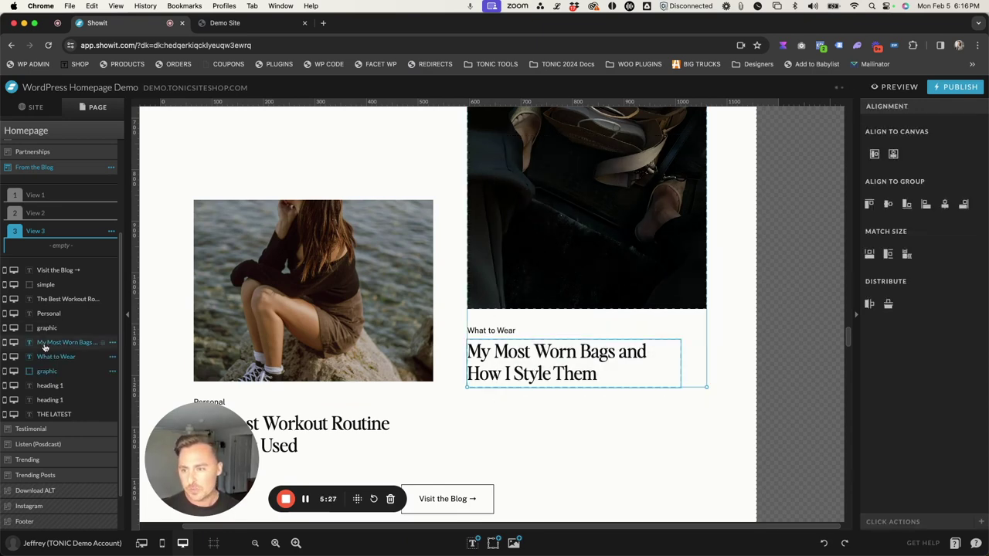
pyautogui.moveTo(46, 345); pyautogui.dragTo(49, 219)
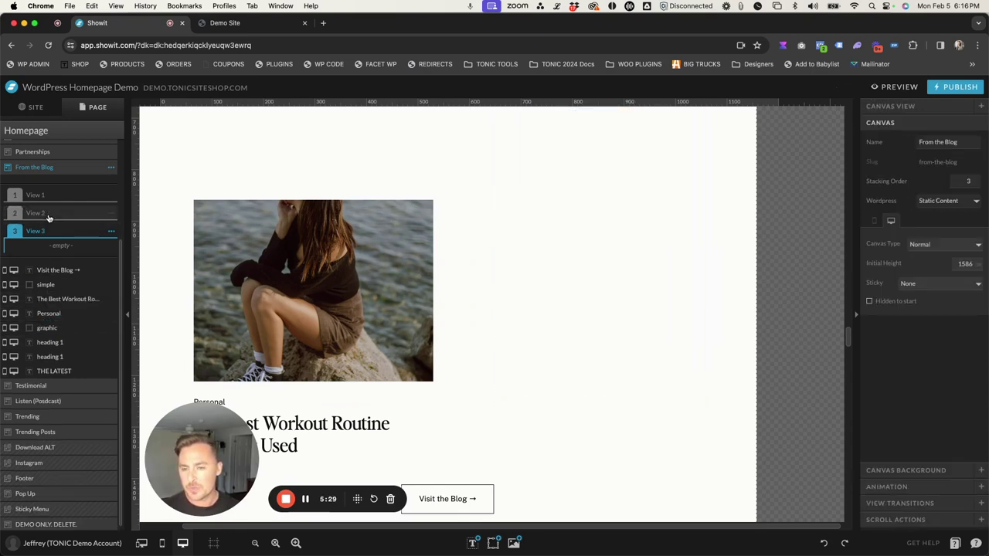
# - Move the "The Best Workout Routine" post's image, category and title together into View 3
pyautogui.moveTo(213, 443); pyautogui.dragTo(667, 439)
pyautogui.moveTo(254, 474); pyautogui.dragTo(198, 256)
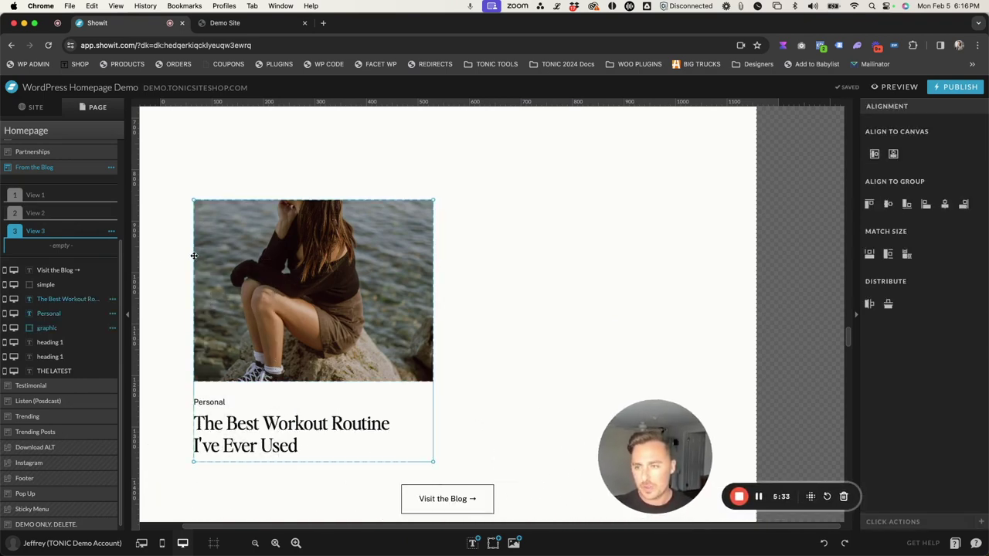
pyautogui.moveTo(53, 300); pyautogui.dragTo(51, 236)
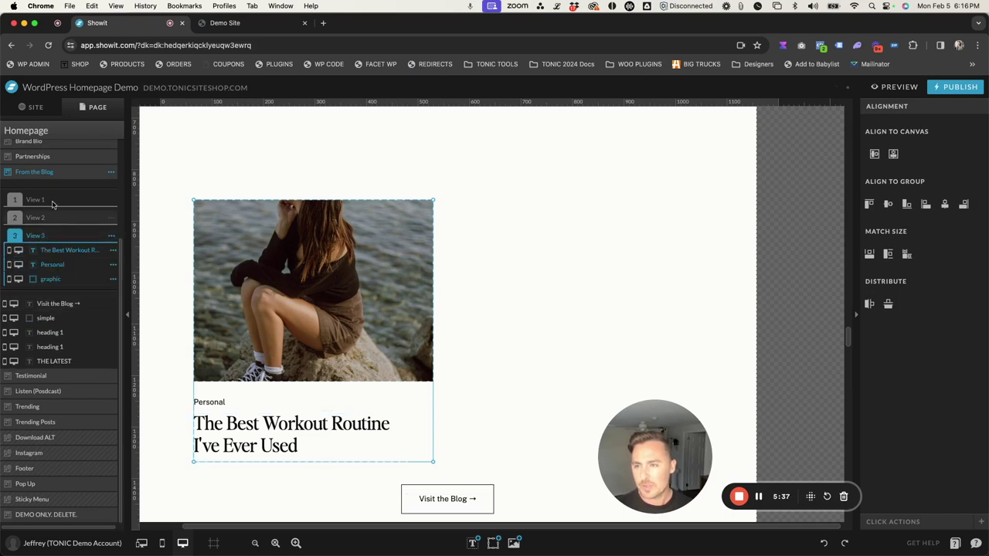
# - Select the From the Blog canvas and review its canvas type options, keeping Normal
pyautogui.click(48, 177)
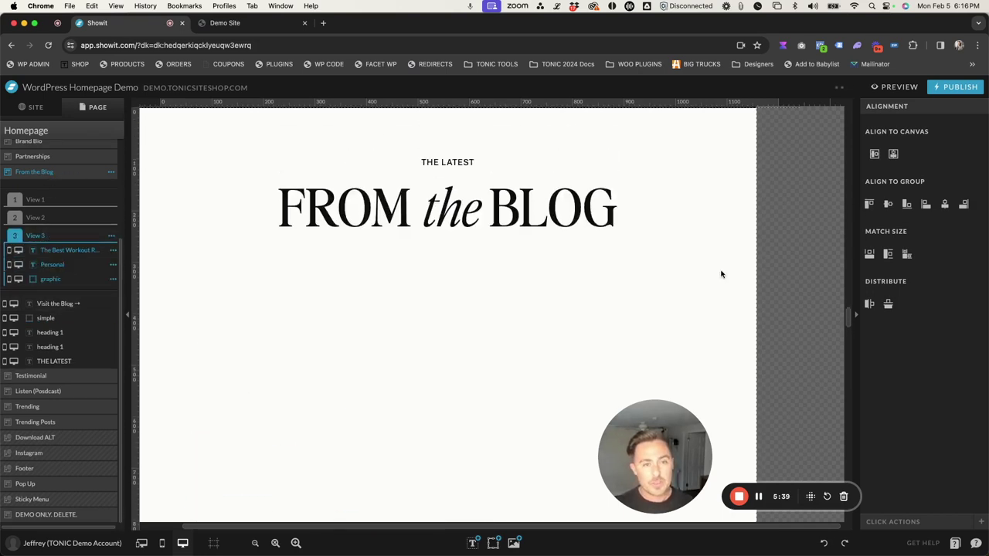
pyautogui.click(669, 274)
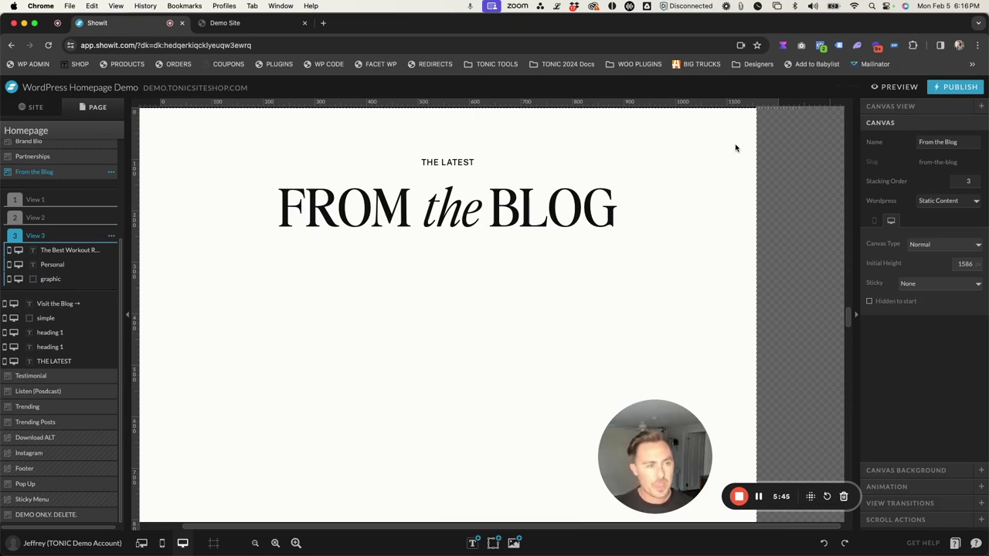
pyautogui.click(927, 246)
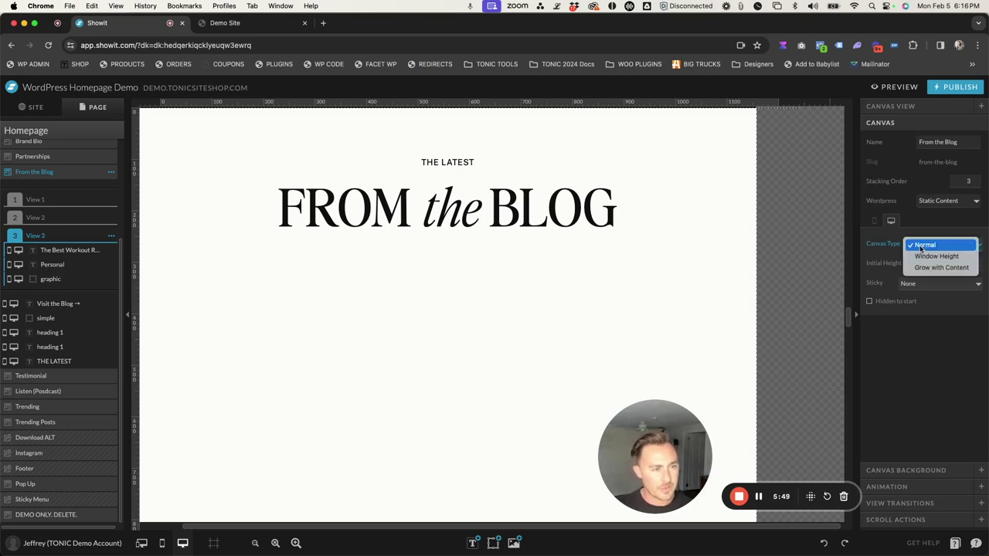
pyautogui.click(921, 246)
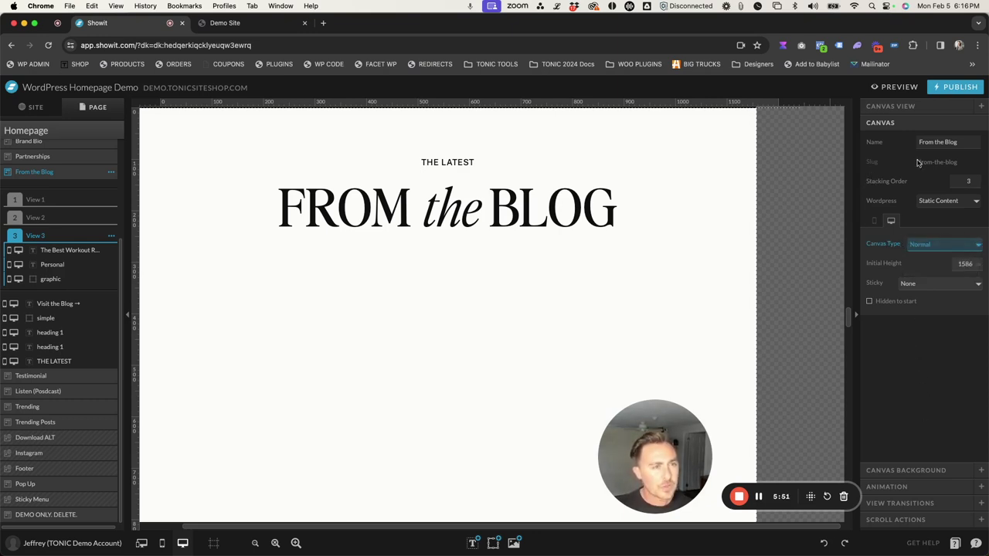
# - Set the From the Blog canvas's WordPress type to Posts View Lookup and review the post previews and Blog Post Lookup settings
pyautogui.click(935, 203)
pyautogui.click(905, 202)
pyautogui.click(932, 201)
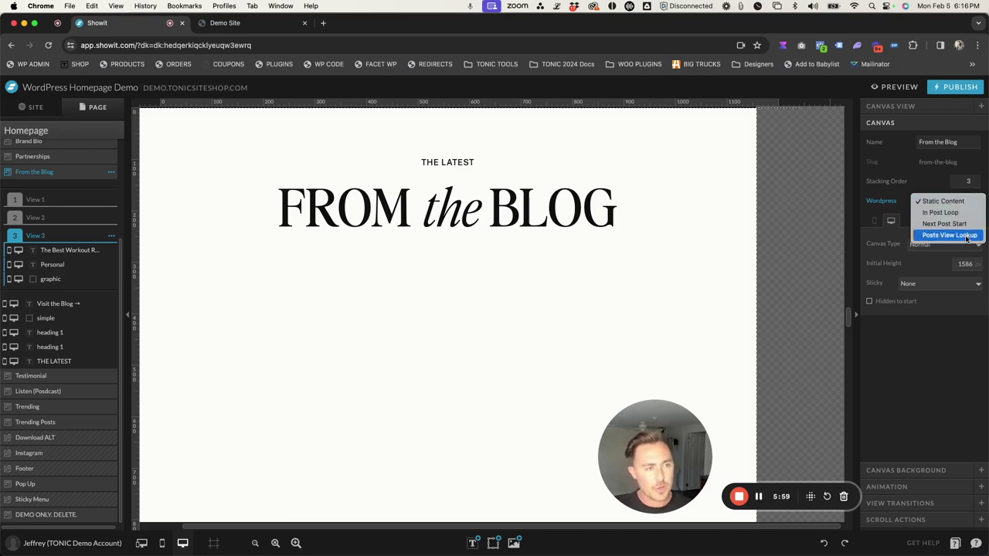
pyautogui.click(949, 235)
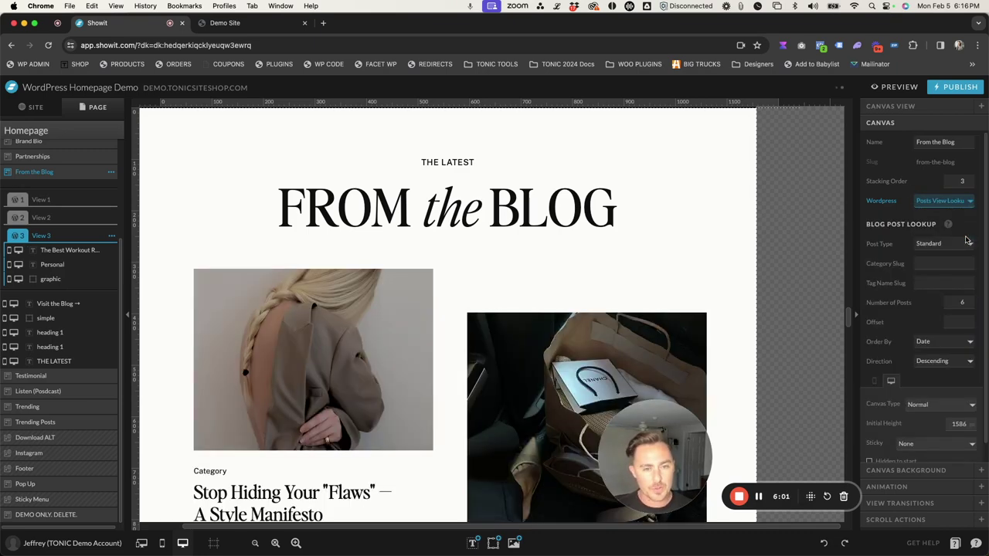
pyautogui.scroll(-4, 518, 208)
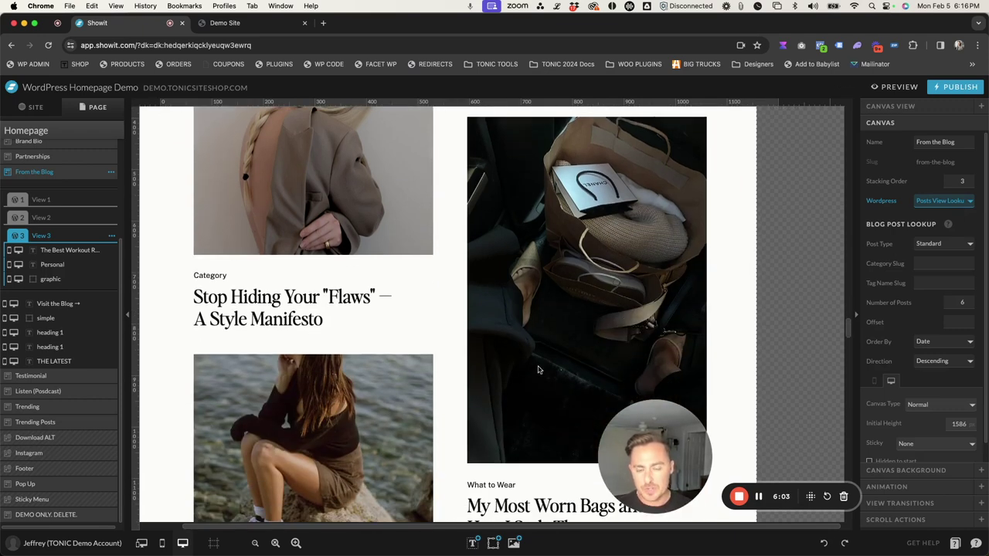
pyautogui.scroll(-2, 345, 363)
pyautogui.scroll(3, 366, 228)
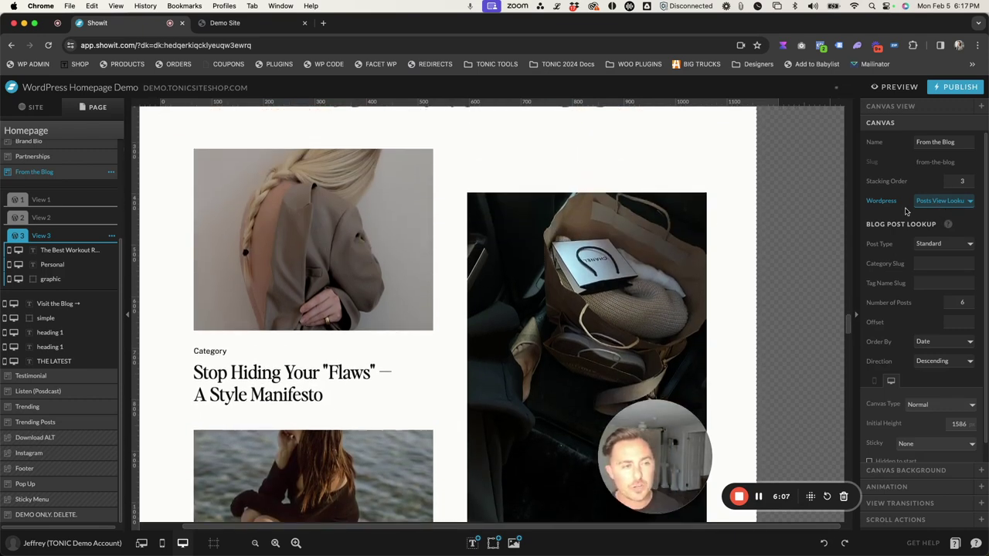
pyautogui.scroll(-1, 904, 211)
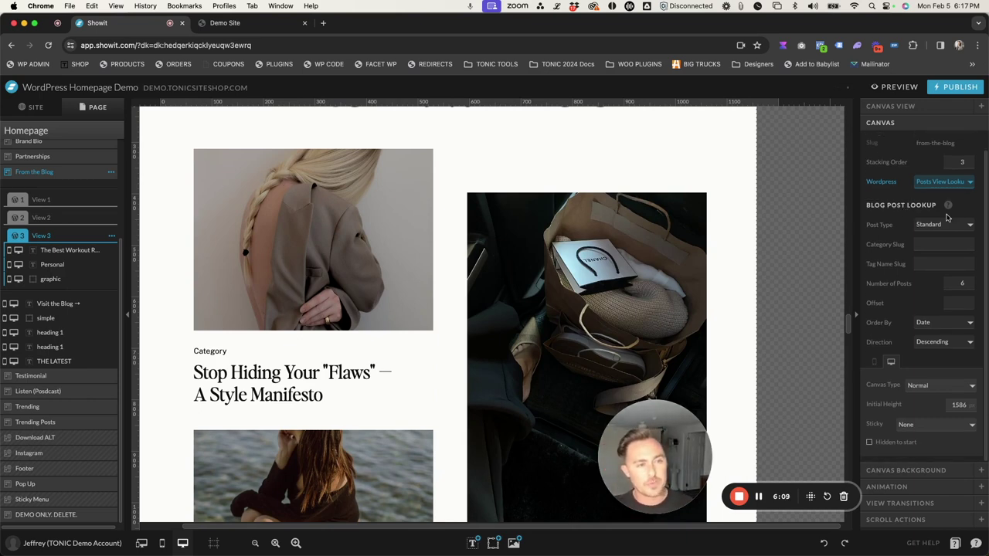
pyautogui.scroll(-3, 388, 211)
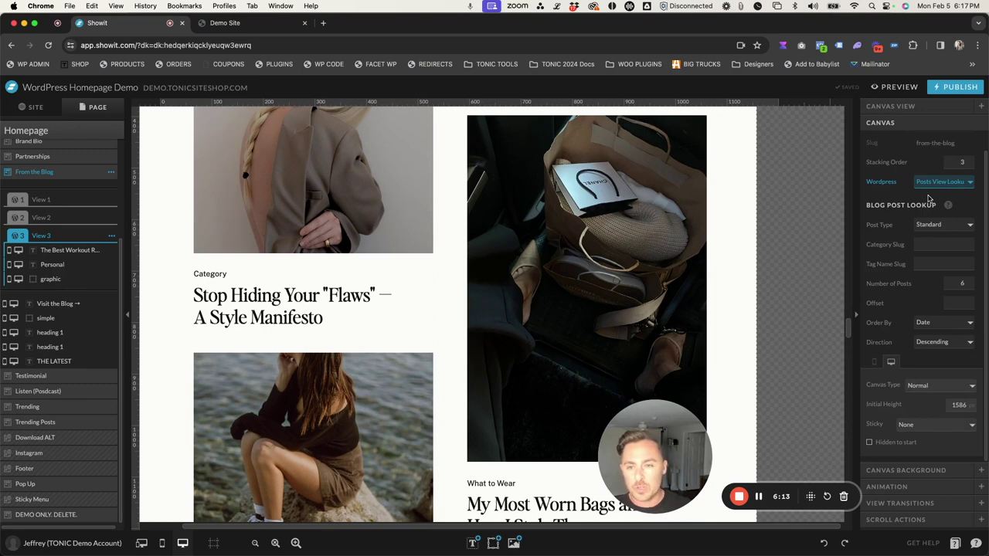
pyautogui.scroll(1, 930, 199)
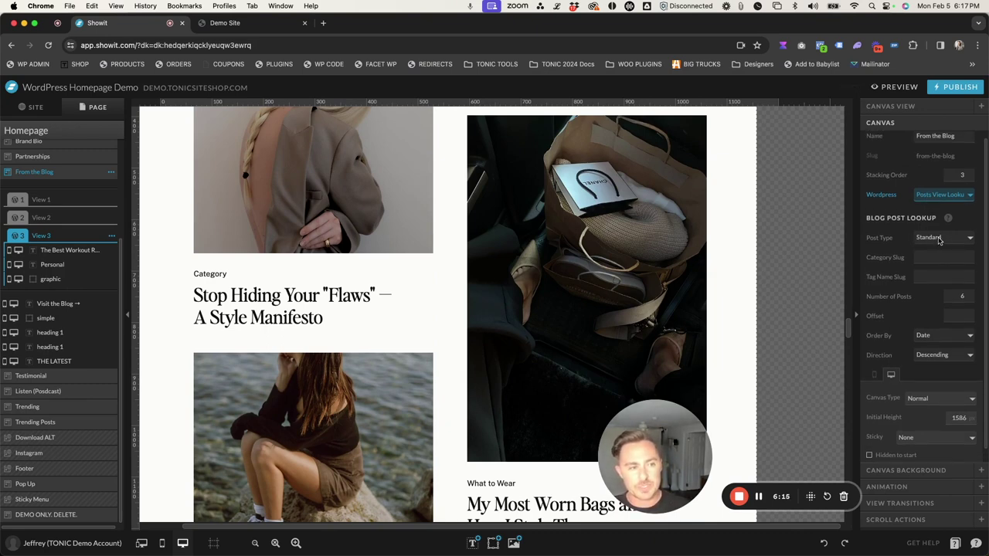
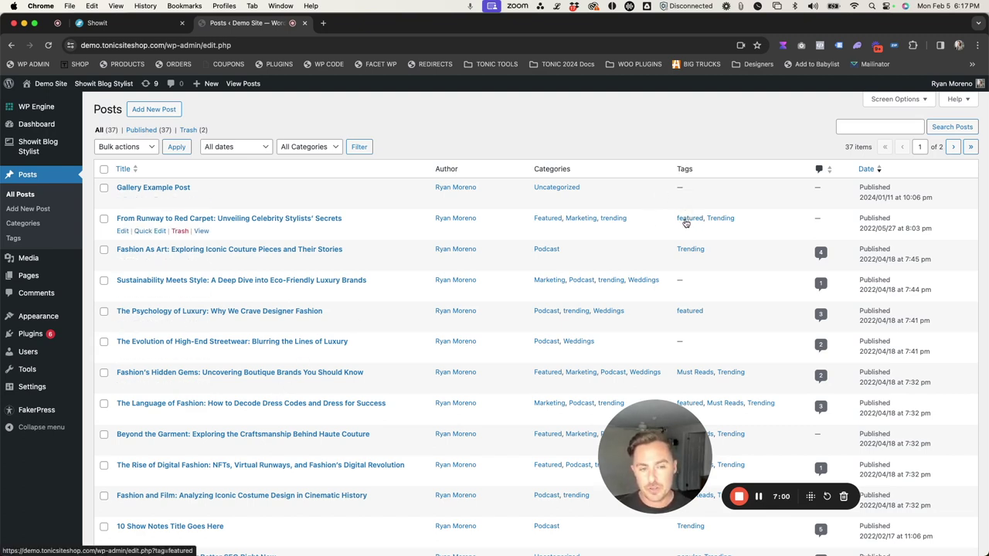
# - In the WordPress posts list, copy the tag name "featured" from the post "The Psychology of Luxury"
pyautogui.scroll(-1, 687, 220)
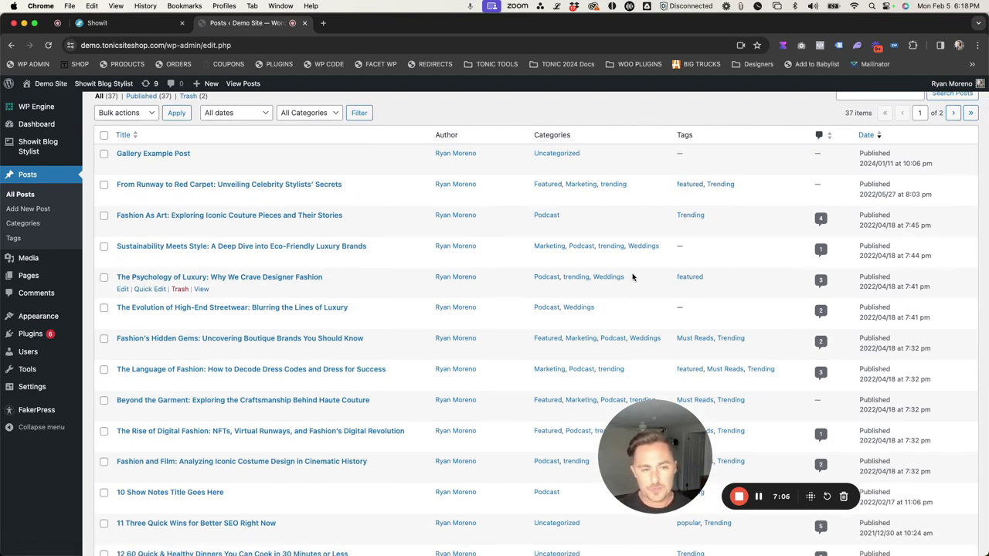
pyautogui.scroll(-2, 700, 293)
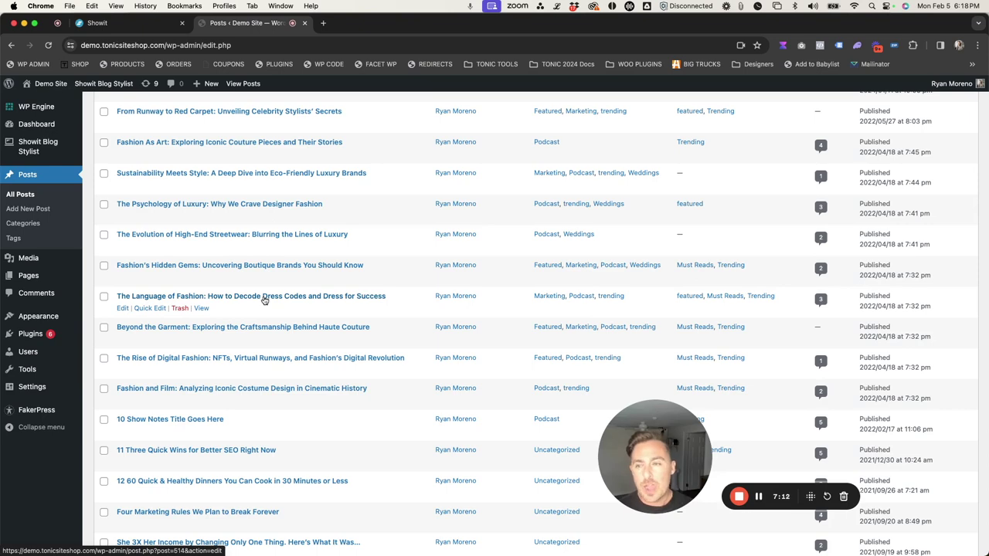
pyautogui.scroll(2, 264, 301)
pyautogui.moveTo(725, 284); pyautogui.dragTo(655, 285)
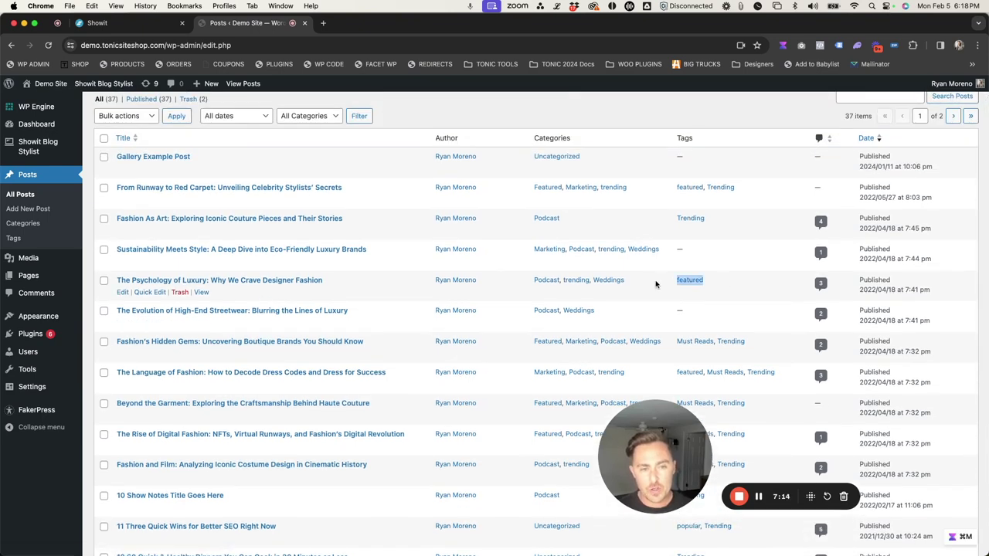
pyautogui.press('super+c')
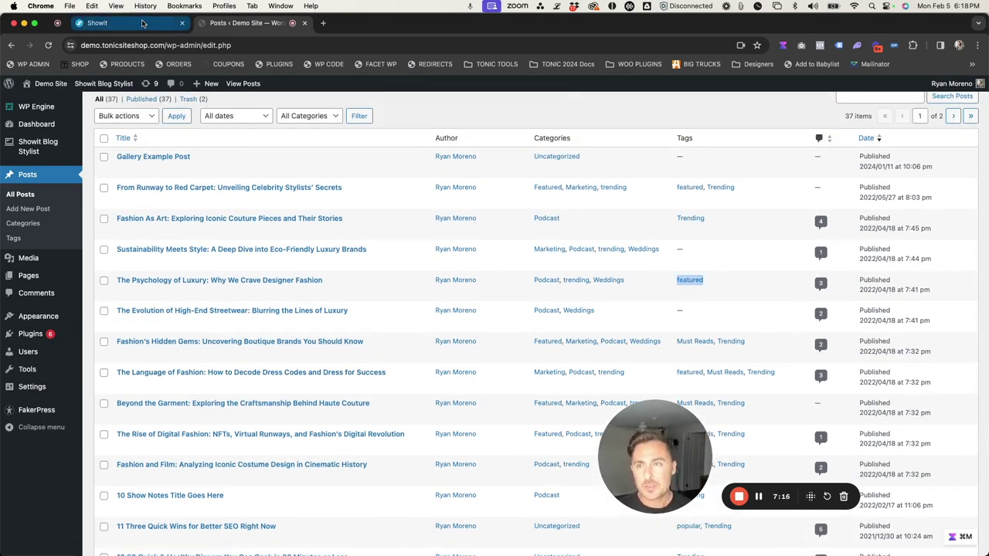
# - Back in Showit, set the From the Blog lookup's Tag Name Slug to "featured", without any leading space
pyautogui.click(100, 22)
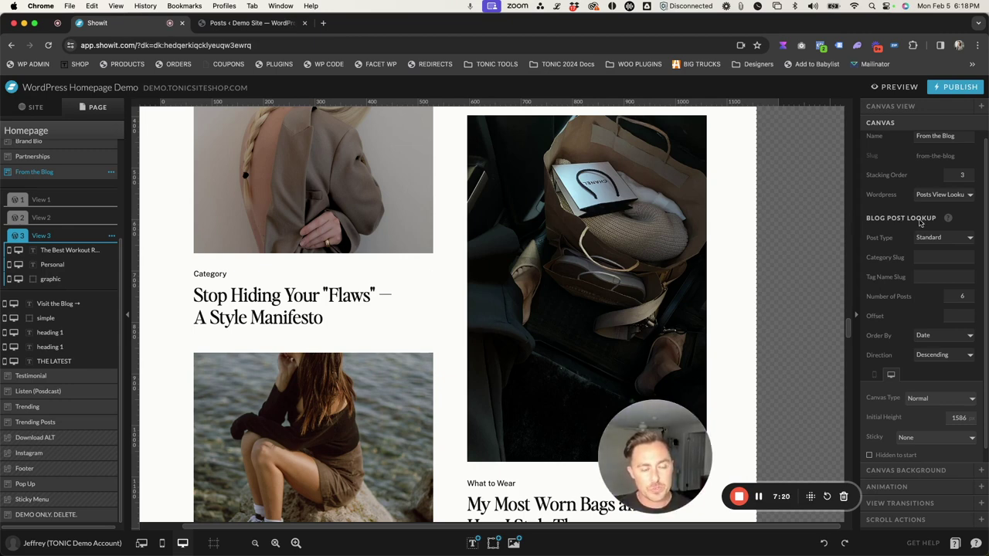
pyautogui.click(924, 277)
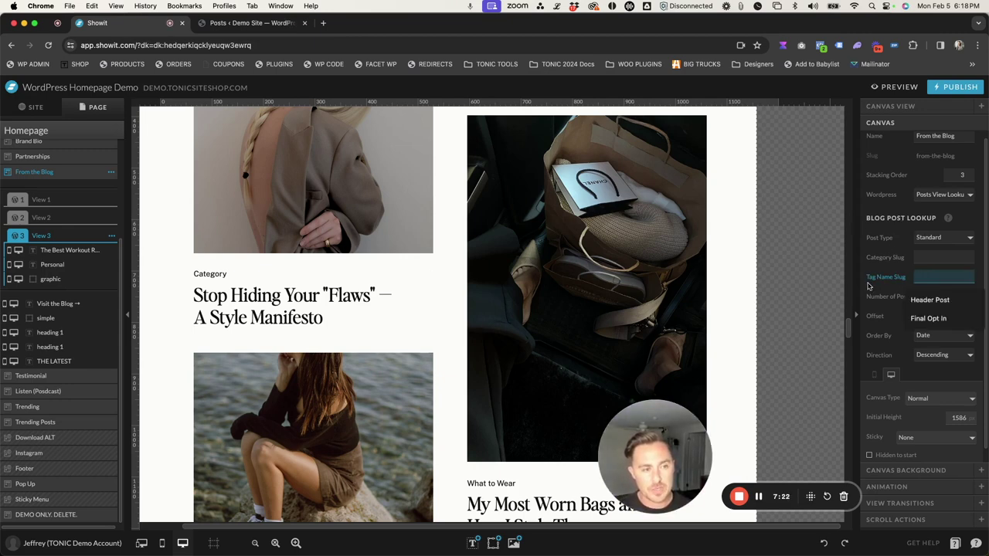
pyautogui.write('featured')
pyautogui.press('Return')
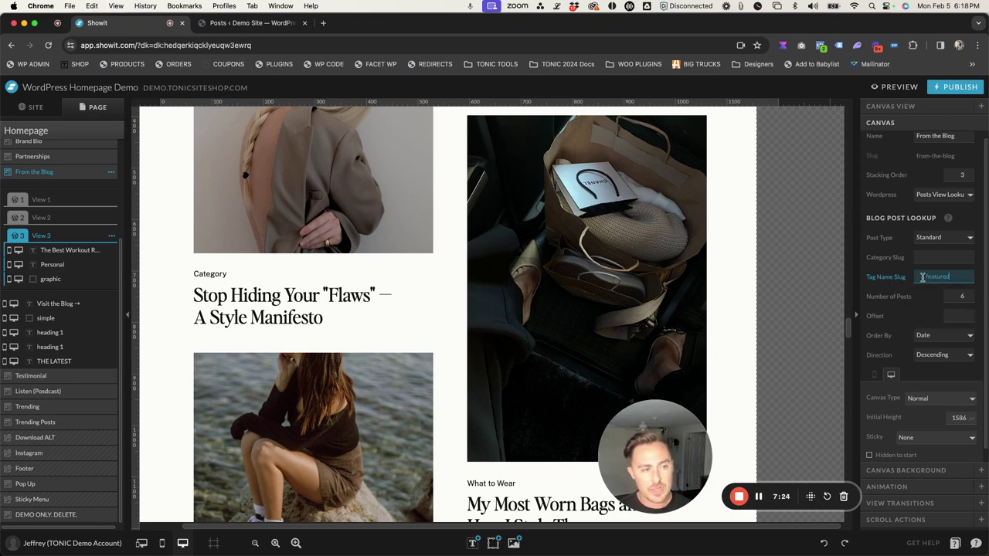
pyautogui.click(924, 276)
pyautogui.click(920, 277)
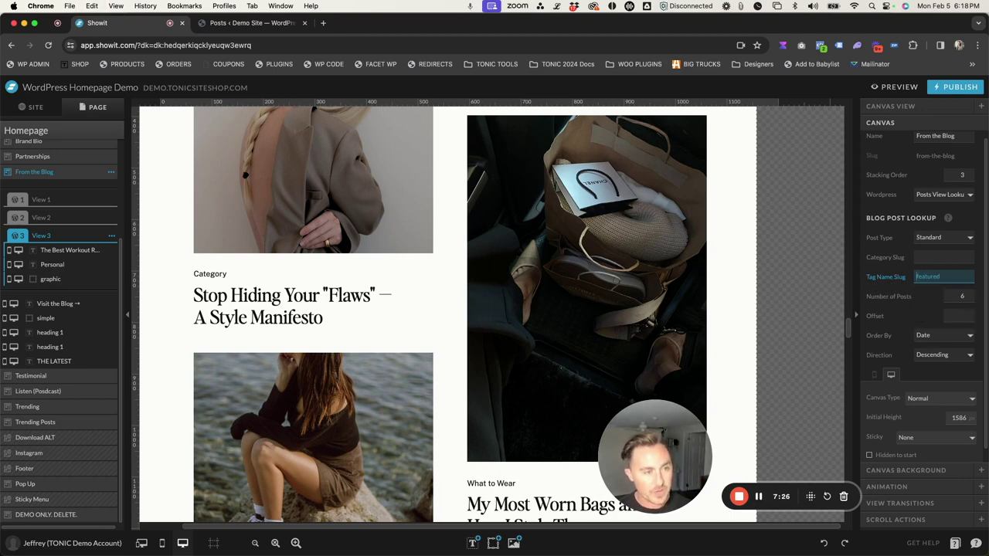
# - Switch to the WordPress Tags list and open the featured tag for quick editing to check its slug
pyautogui.click(293, 20)
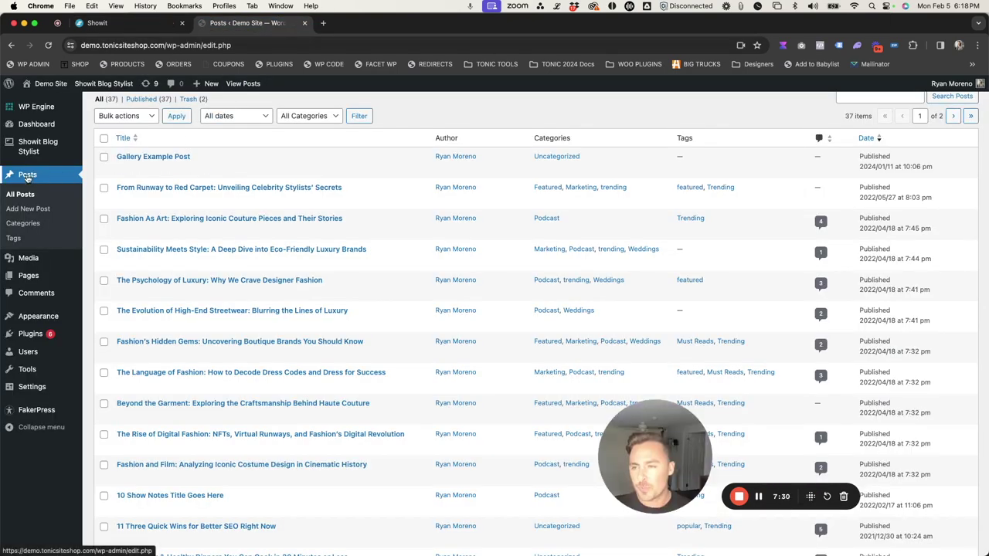
pyautogui.click(14, 239)
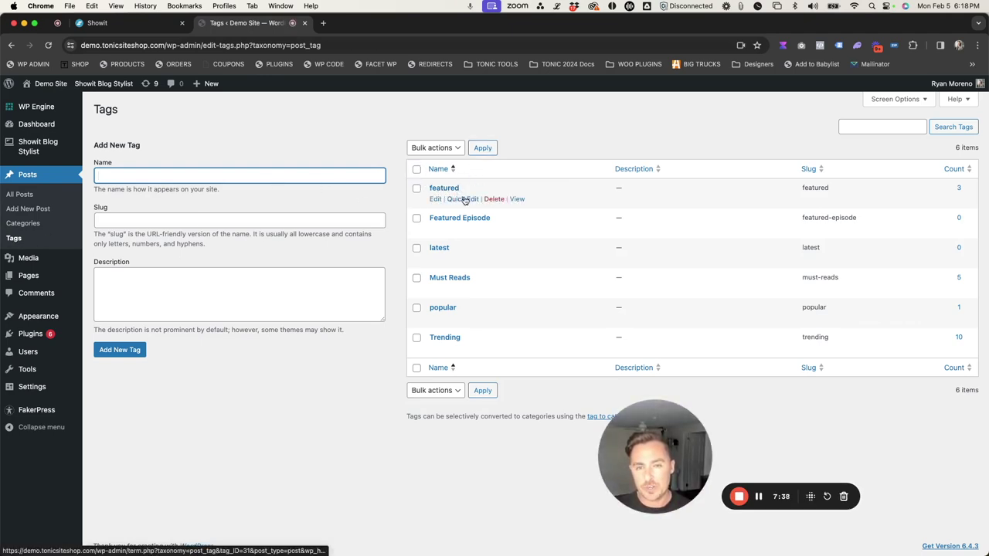
pyautogui.click(462, 199)
pyautogui.click(491, 226)
pyautogui.press('super+a')
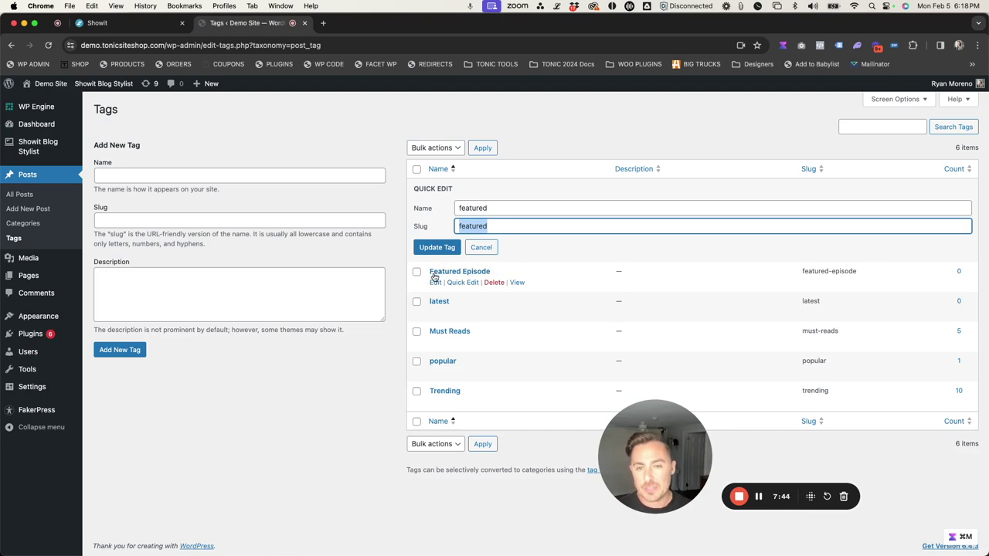
# - Copy the Featured Episode tag's name and try it in Showit as the lookup's Tag Name Slug
pyautogui.click(463, 283)
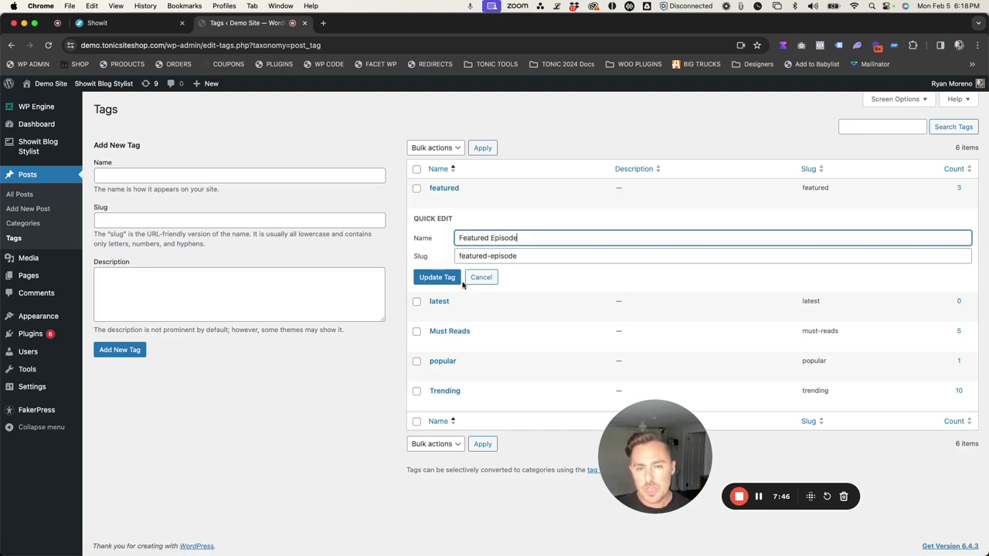
pyautogui.click(488, 257)
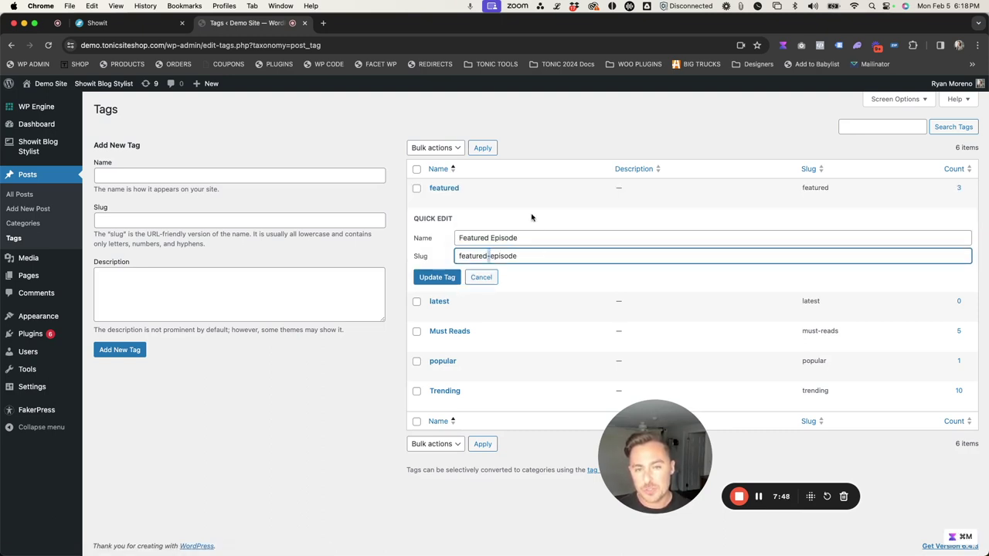
pyautogui.moveTo(528, 238); pyautogui.dragTo(455, 240)
pyautogui.press('super+c')
pyautogui.click(124, 23)
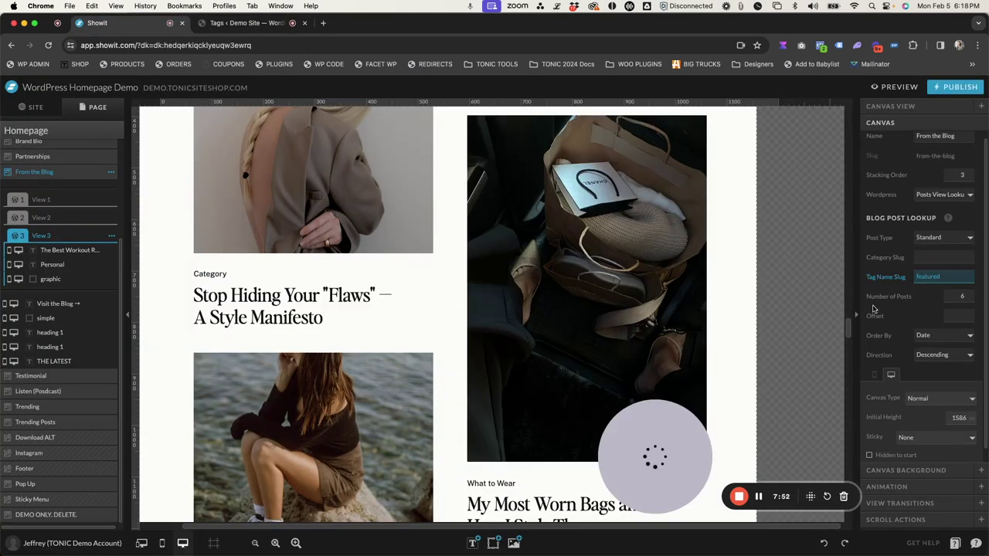
pyautogui.doubleClick(934, 277)
pyautogui.press('super+v')
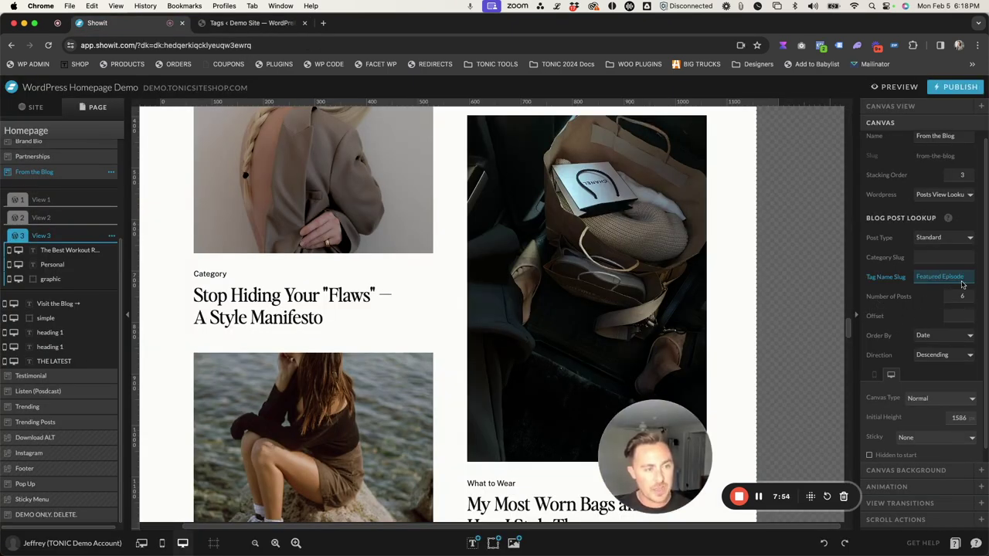
# - Compare the slugs of the Featured Episode and featured tags in WordPress, and set Showit's Tag Name Slug to "featured"
pyautogui.click(251, 22)
pyautogui.tripleClick(529, 256)
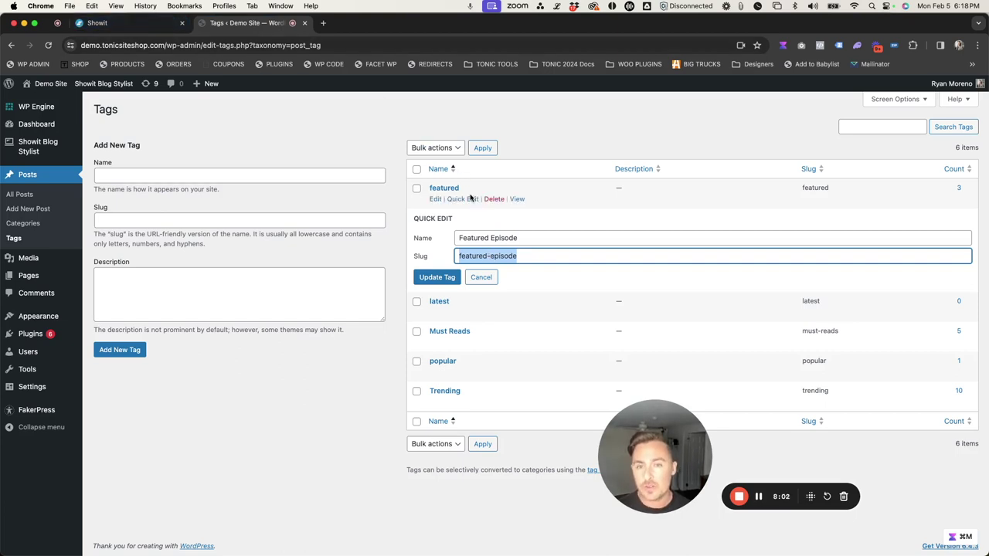
pyautogui.click(466, 200)
pyautogui.tripleClick(510, 226)
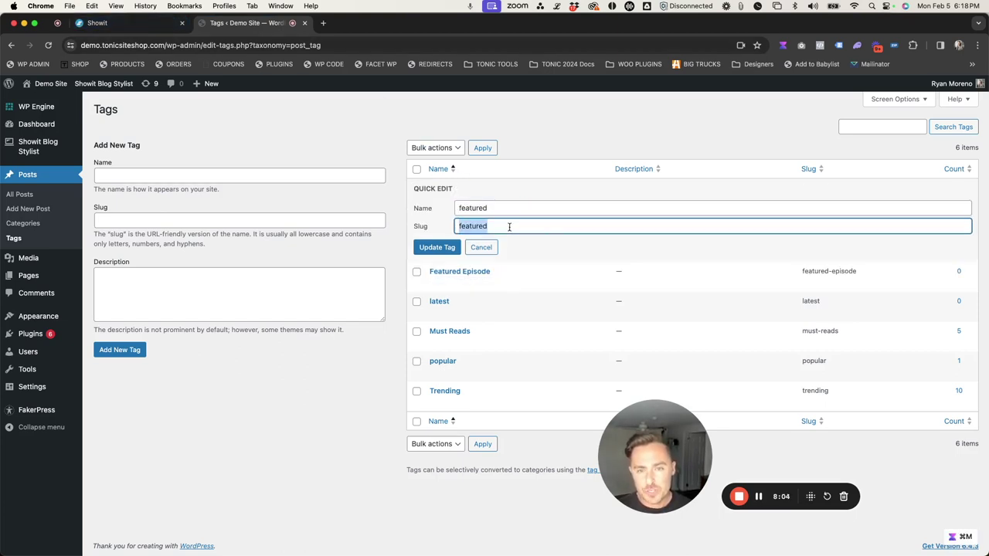
pyautogui.click(150, 28)
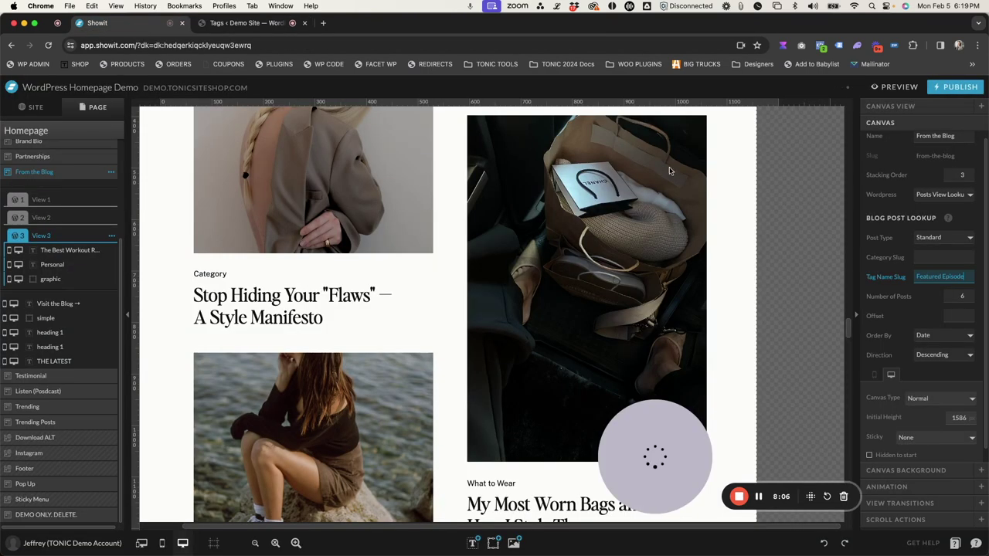
pyautogui.hotkey('ctrl', 'v')
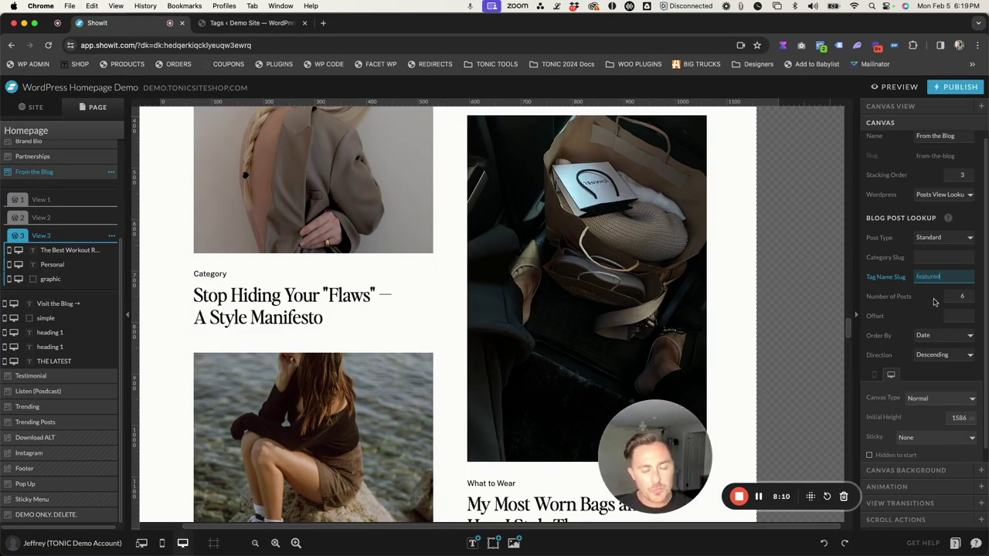
# - Review the From the Blog post layout and open the lookup's Number of Posts value for editing
pyautogui.scroll(-5, 507, 275)
pyautogui.scroll(5, 500, 223)
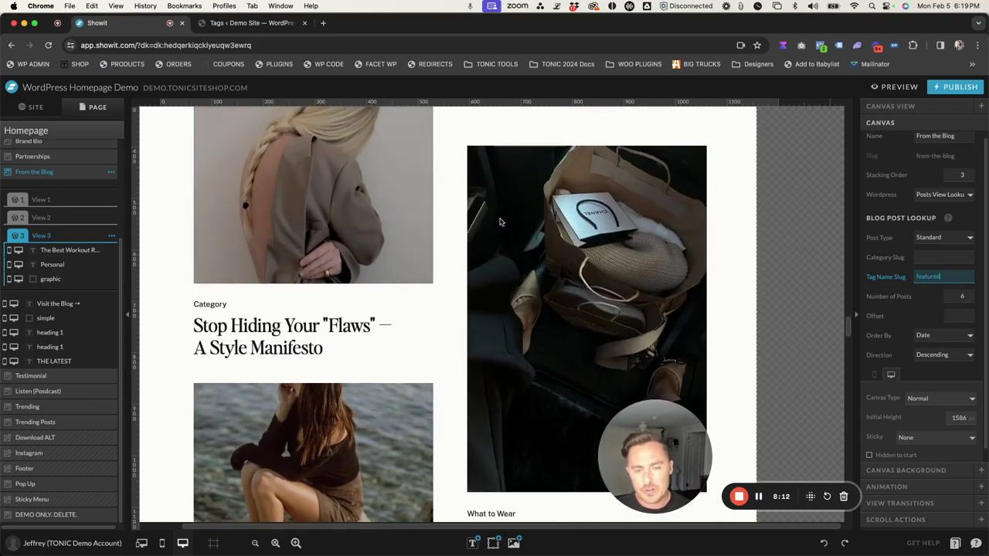
pyautogui.click(970, 299)
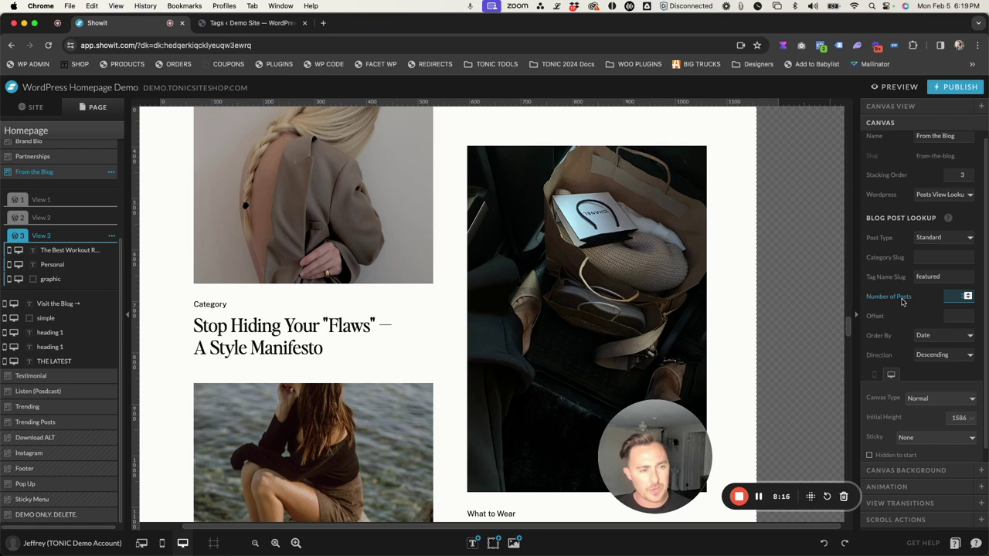
pyautogui.scroll(-1, 902, 301)
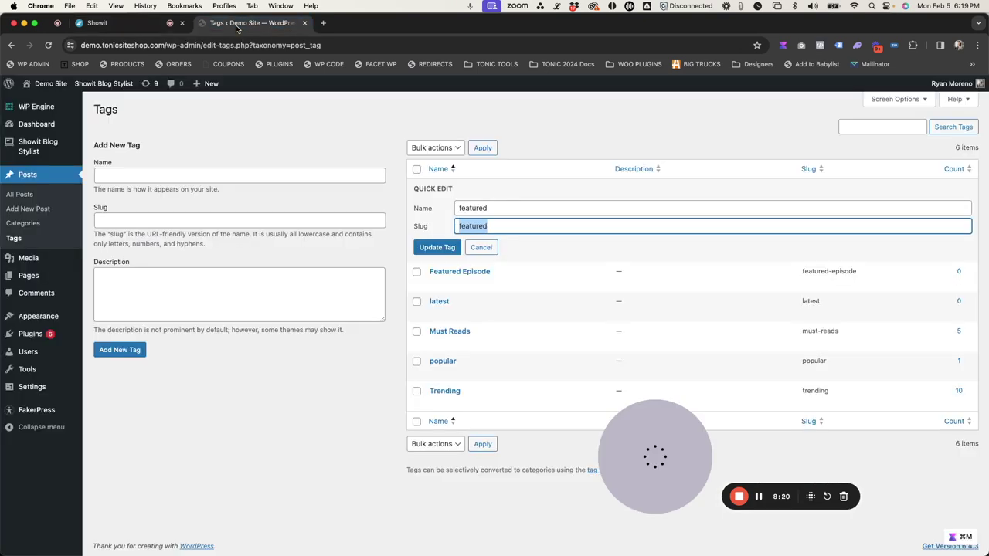
# - Open the list of all posts in WordPress and examine which posts carry the featured tag
pyautogui.click(247, 22)
pyautogui.click(23, 195)
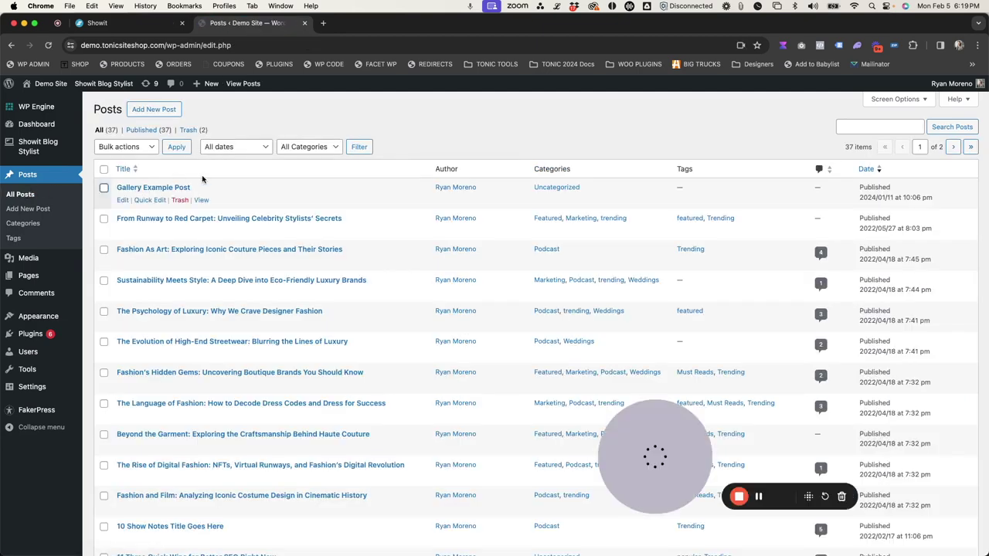
pyautogui.scroll(-3, 662, 202)
pyautogui.scroll(3, 661, 203)
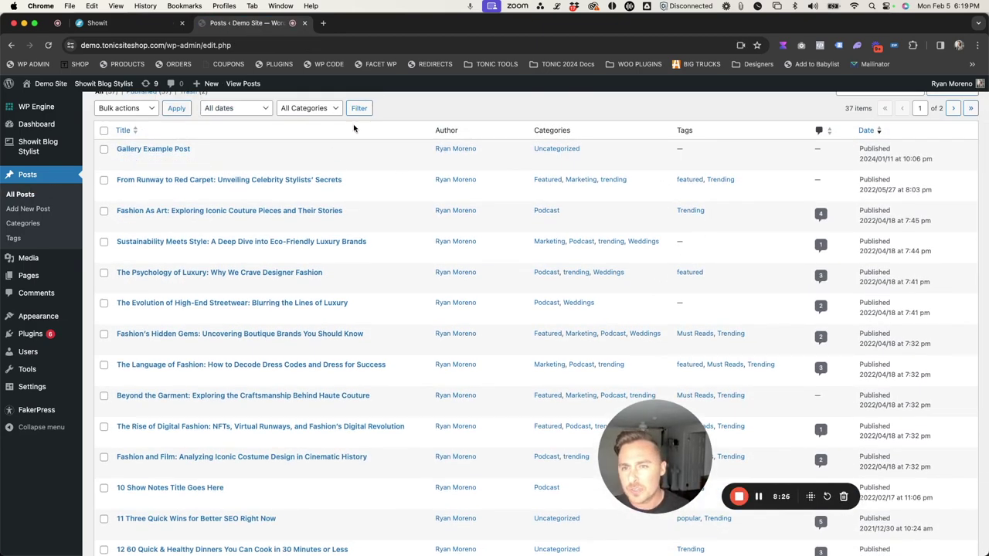
pyautogui.scroll(-1, 732, 196)
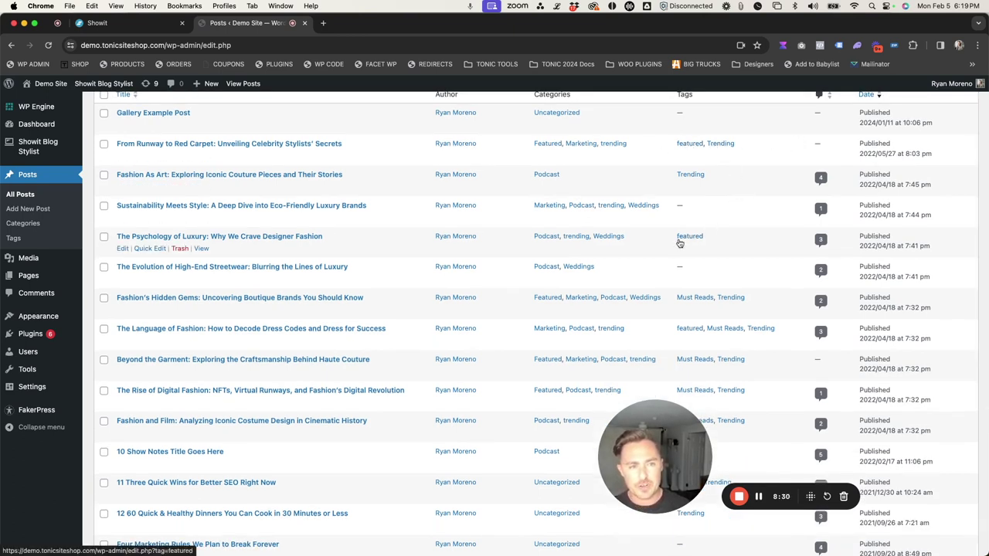
pyautogui.scroll(-2, 690, 337)
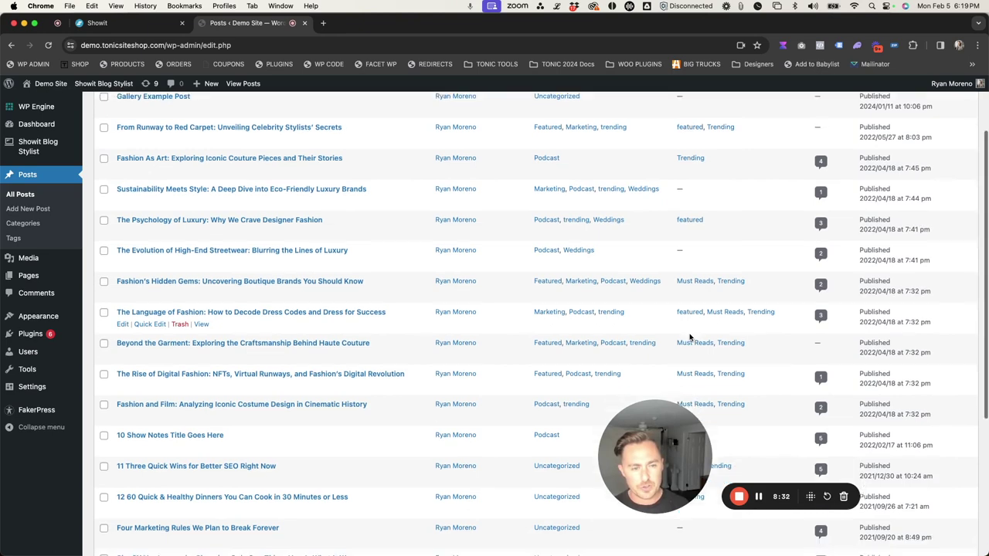
pyautogui.scroll(-5, 690, 337)
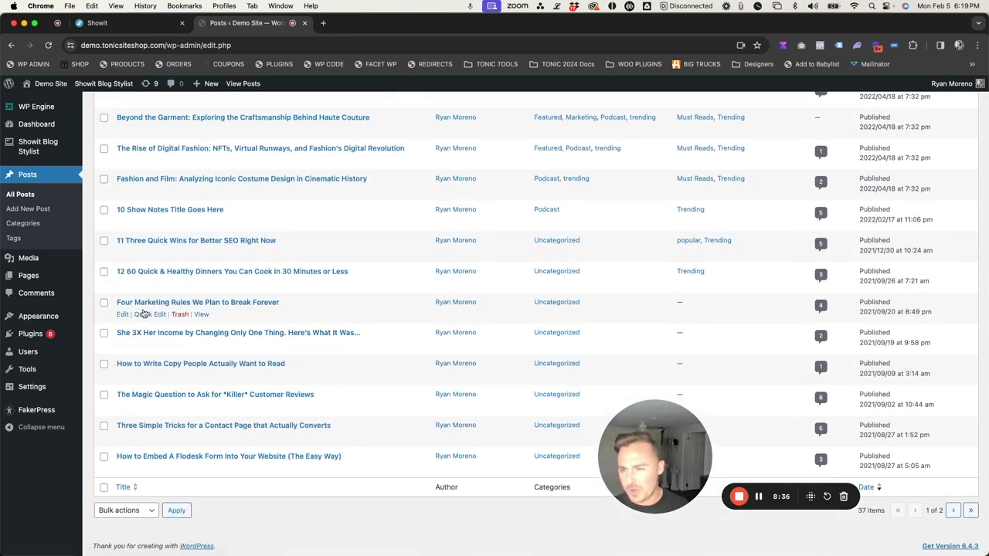
# - Add the existing "featured" tag to the post "Four Marketing Rules We Plan to Break Forever" and update it
pyautogui.click(151, 315)
pyautogui.click(656, 317)
pyautogui.write('feat')
pyautogui.press('Down')
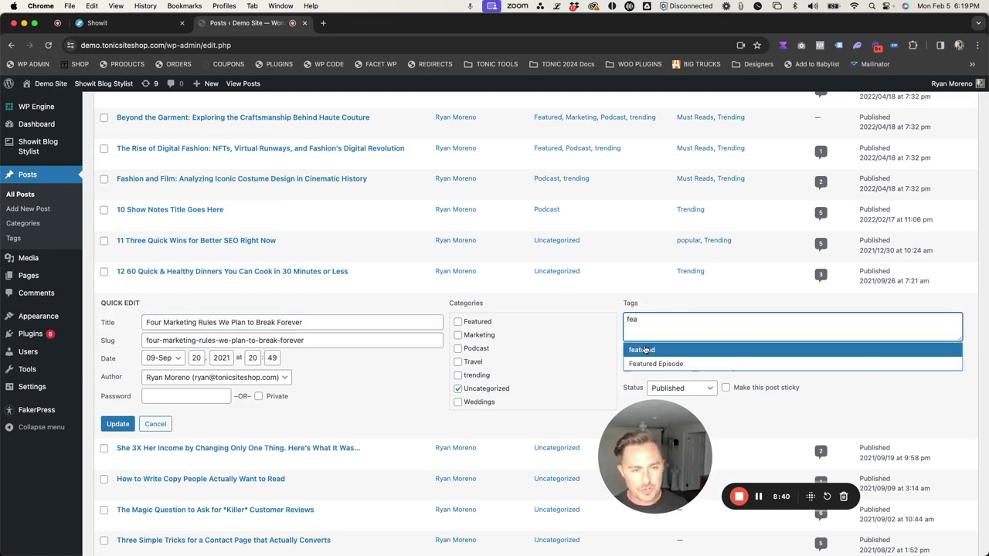
pyautogui.press('Return')
pyautogui.click(117, 424)
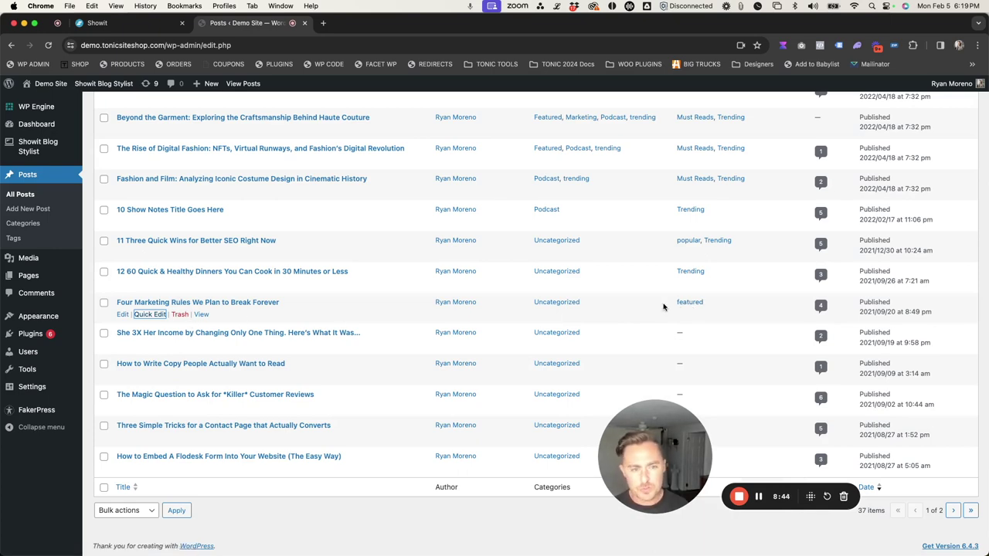
# - Try an Offset of 1 for the blog post lookup in Showit and compare it with the post order in WordPress
pyautogui.scroll(2, 663, 306)
pyautogui.scroll(8, 663, 307)
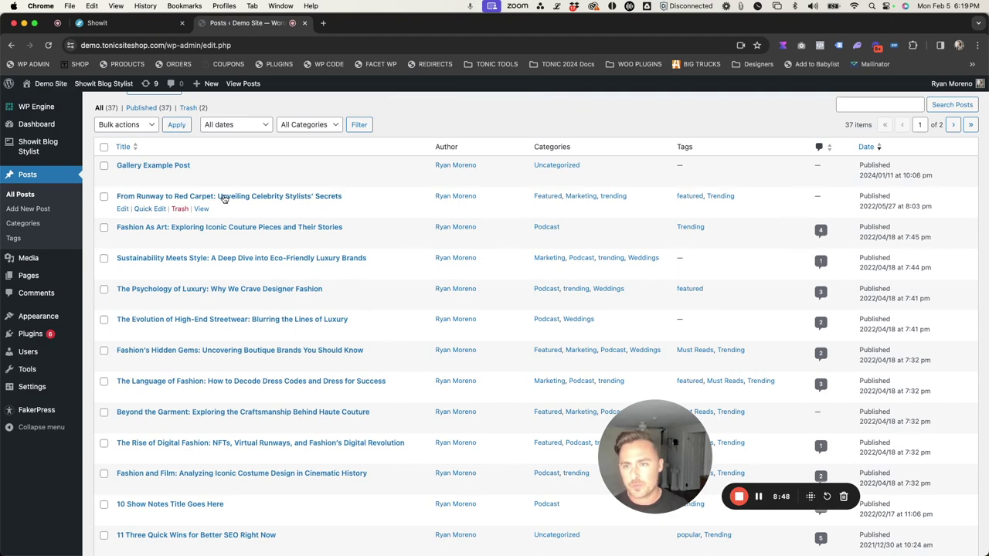
pyautogui.click(126, 27)
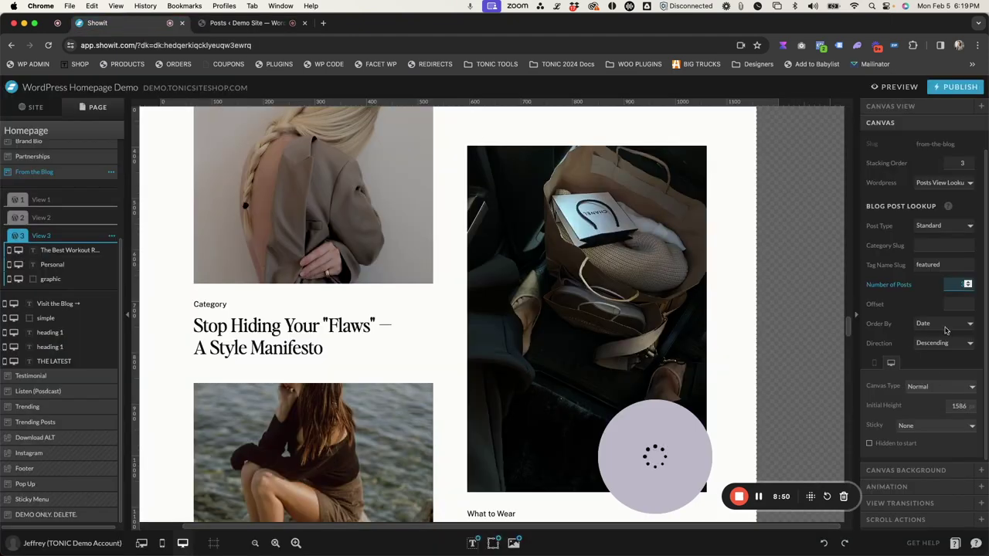
pyautogui.click(966, 304)
pyautogui.write('1')
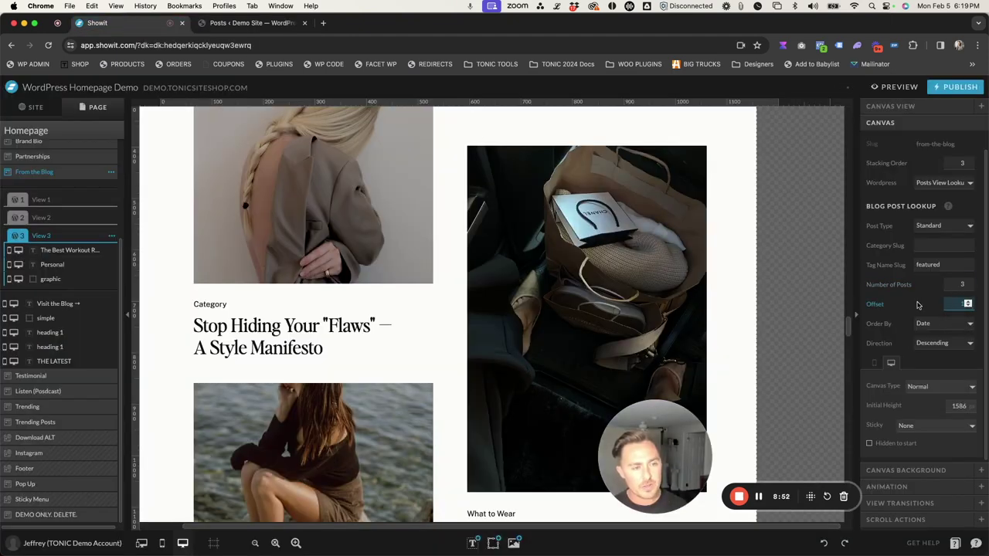
pyautogui.press('Return')
pyautogui.click(248, 23)
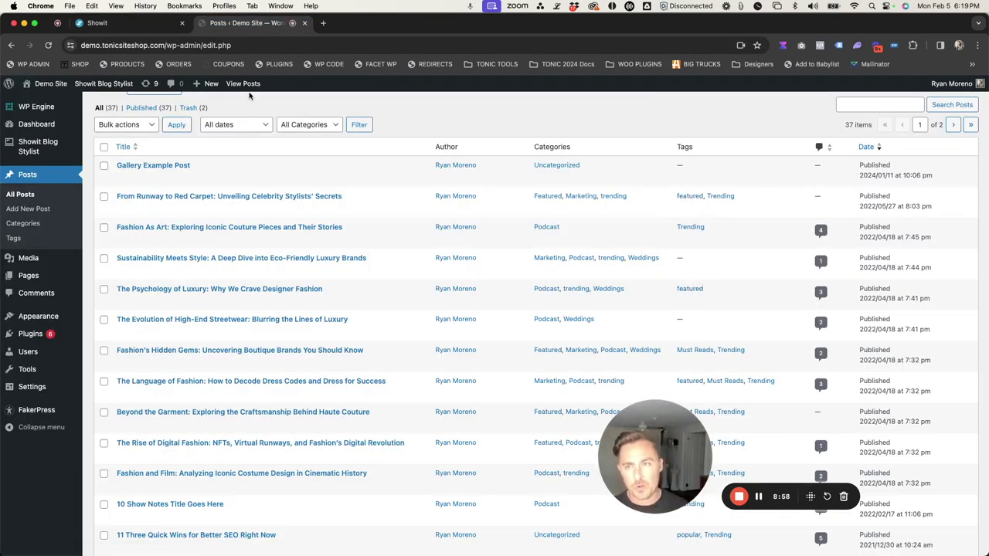
pyautogui.click(96, 23)
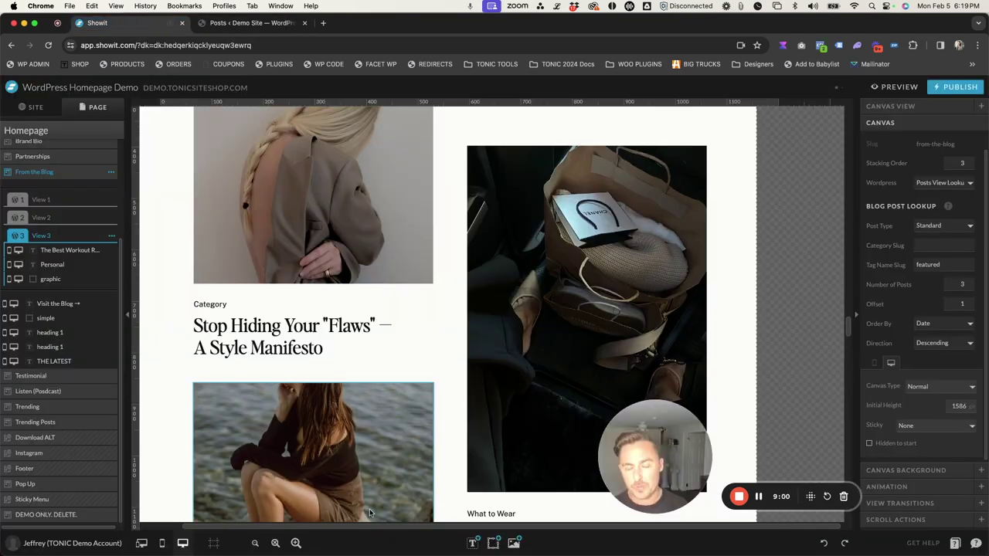
# - Set the blog post lookup's Offset to 0 and review the Order By options, keeping Date
pyautogui.click(956, 305)
pyautogui.press('super+m')
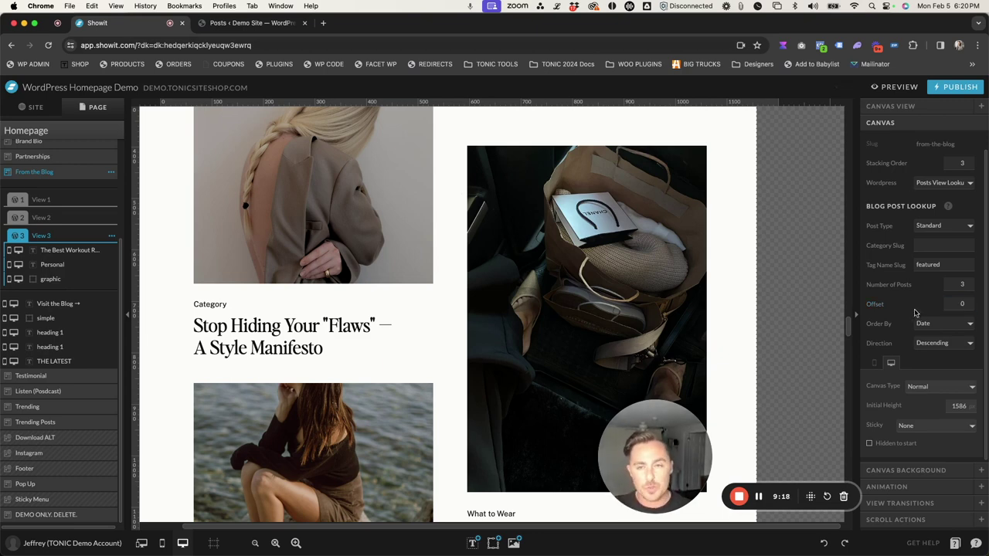
pyautogui.scroll(2, 581, 313)
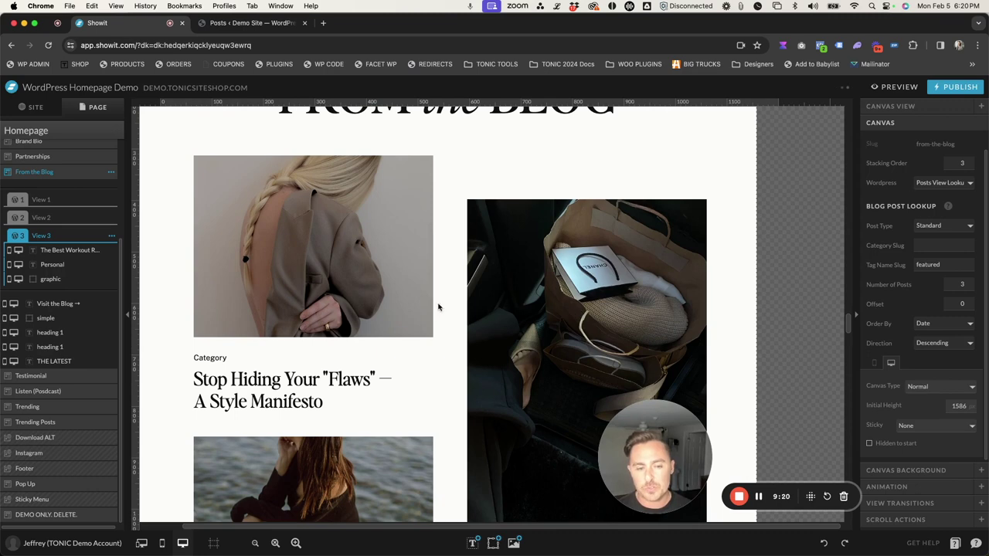
pyautogui.scroll(-1, 906, 307)
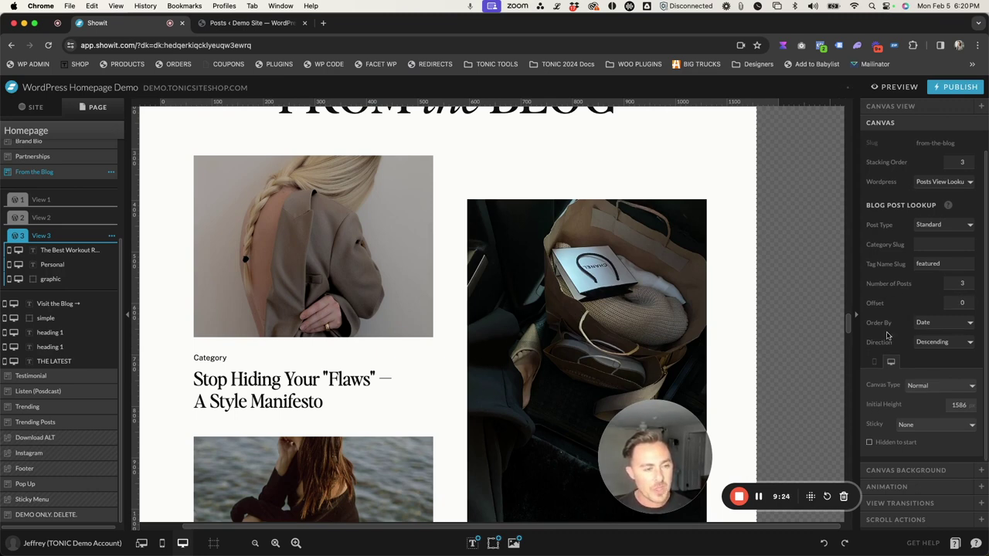
pyautogui.click(927, 323)
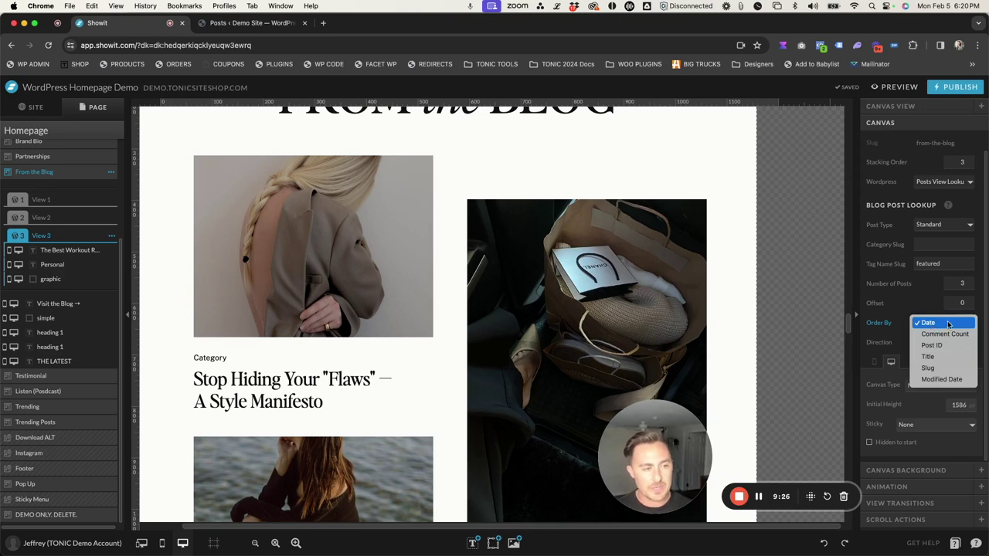
pyautogui.click(899, 314)
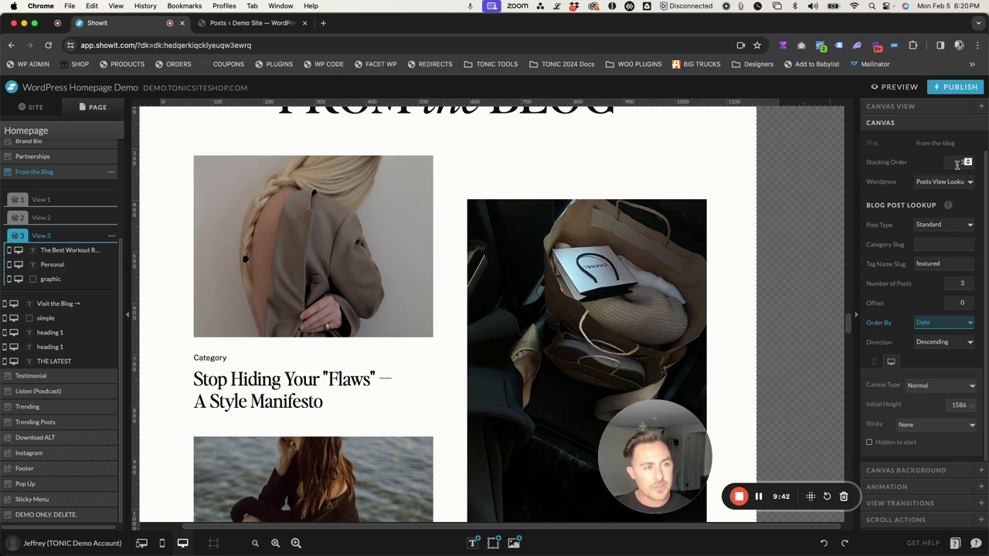
# - Expand the layers of View 1, View 2 and View 3 in the From the Blog canvas
pyautogui.scroll(1, 891, 264)
pyautogui.click(487, 163)
pyautogui.click(40, 199)
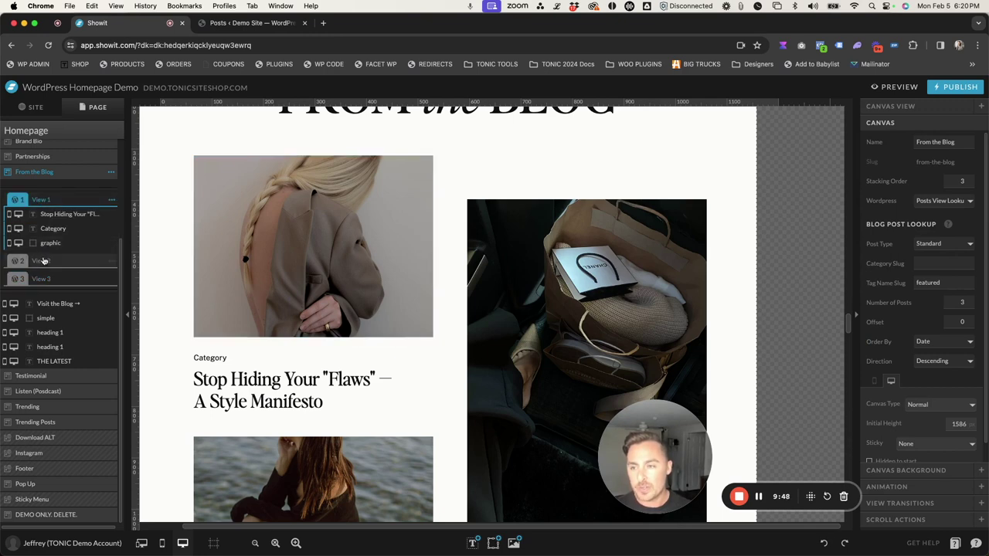
pyautogui.click(44, 261)
pyautogui.click(43, 320)
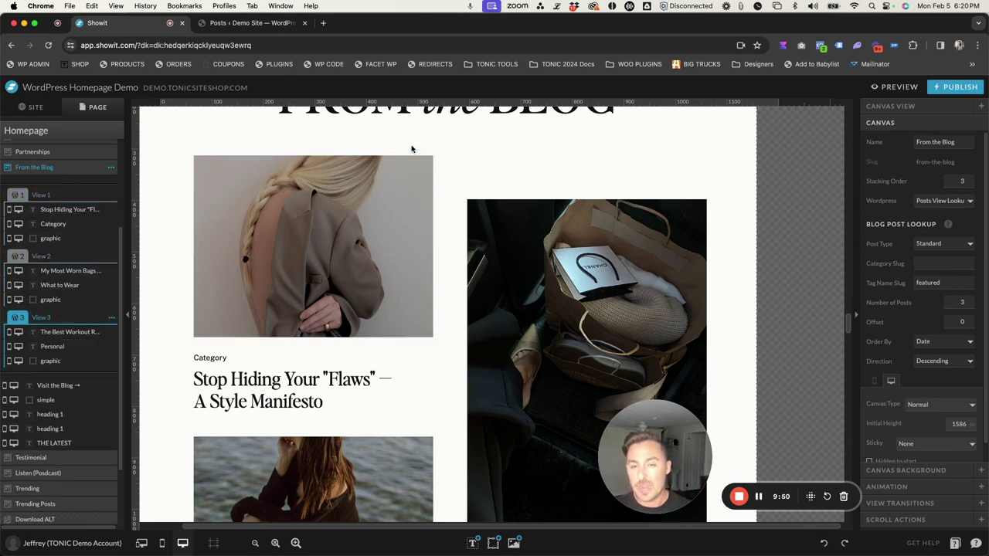
# - Make View 1's graphic use the Wordpress Featured Image, and check the first featured-tagged post in the WordPress posts list
pyautogui.scroll(-1, 464, 161)
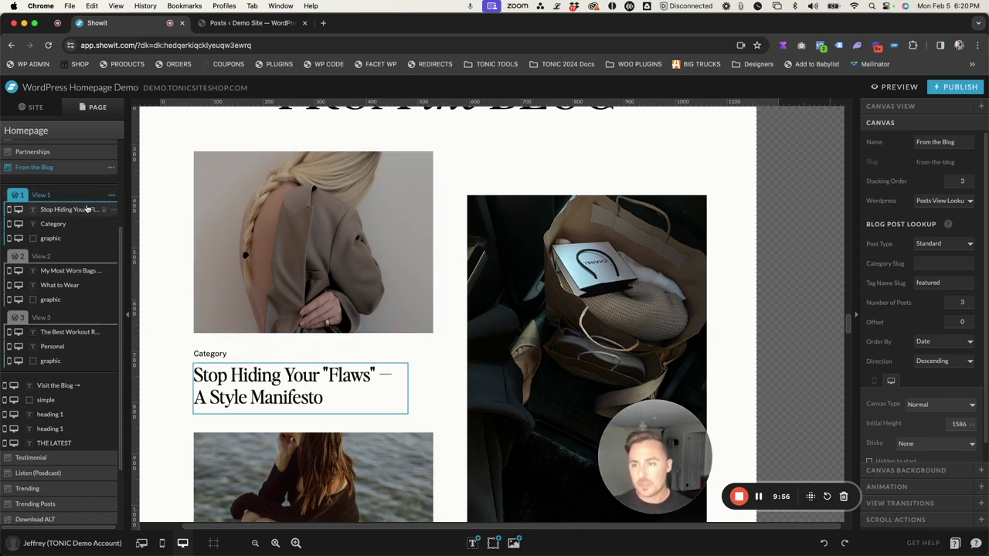
pyautogui.click(351, 217)
pyautogui.scroll(-2, 305, 331)
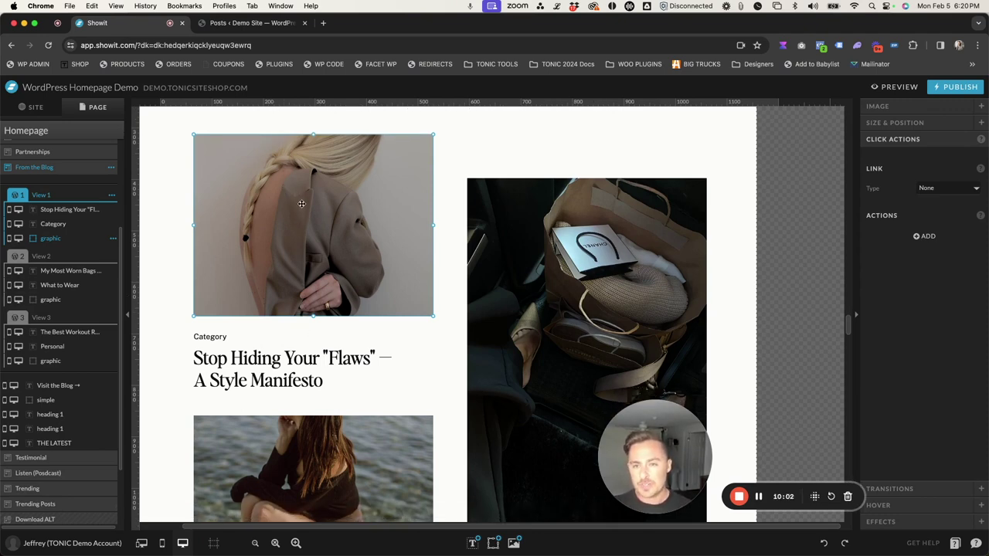
pyautogui.click(883, 108)
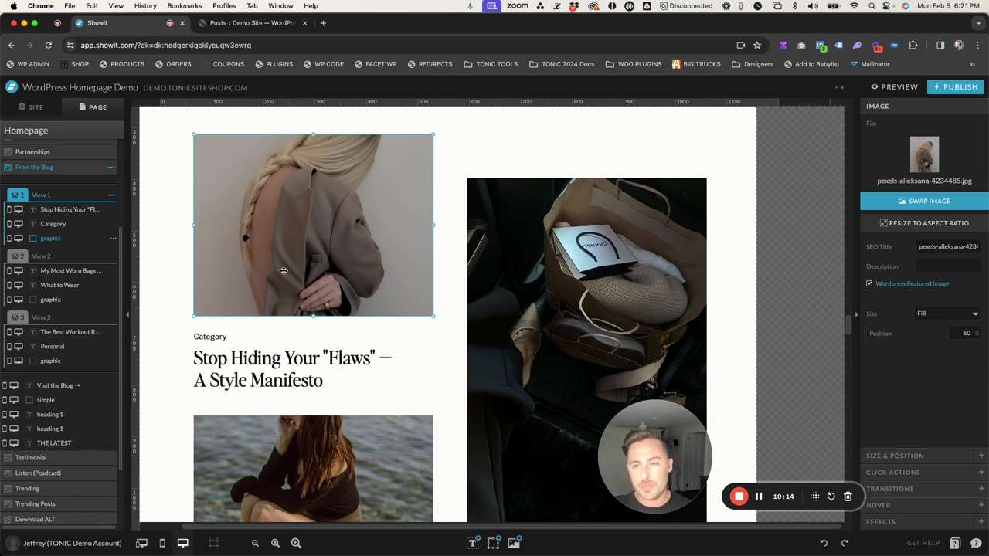
pyautogui.click(287, 22)
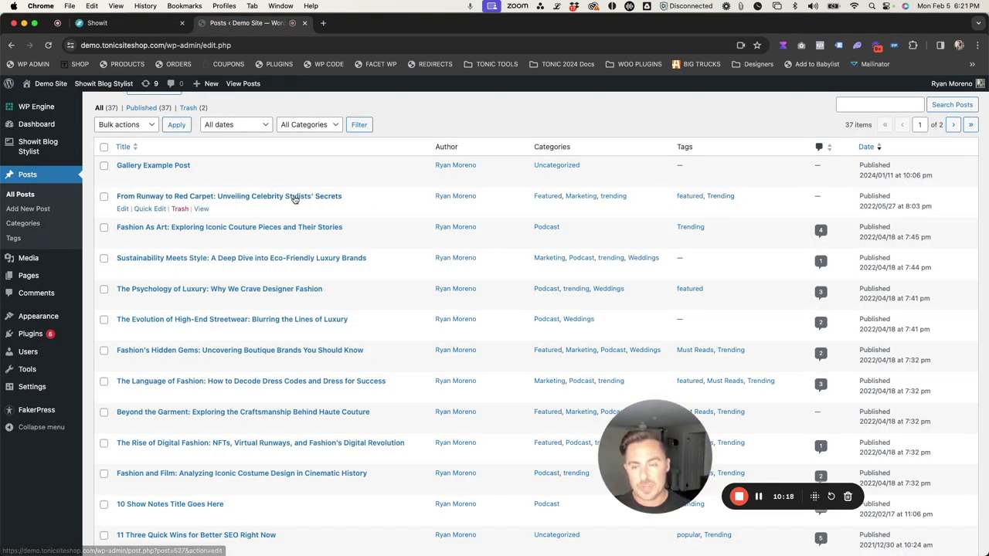
pyautogui.click(116, 23)
# - Widen View 1's Category text box and set its WordPress placeholder to Post Top Category
pyautogui.scroll(-1, 340, 269)
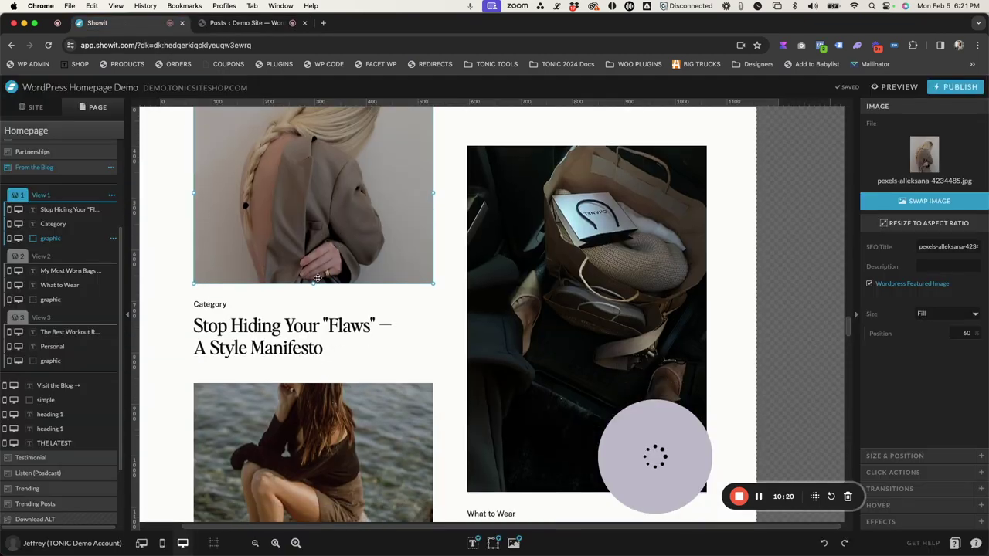
pyautogui.click(220, 307)
pyautogui.moveTo(274, 305); pyautogui.dragTo(344, 305)
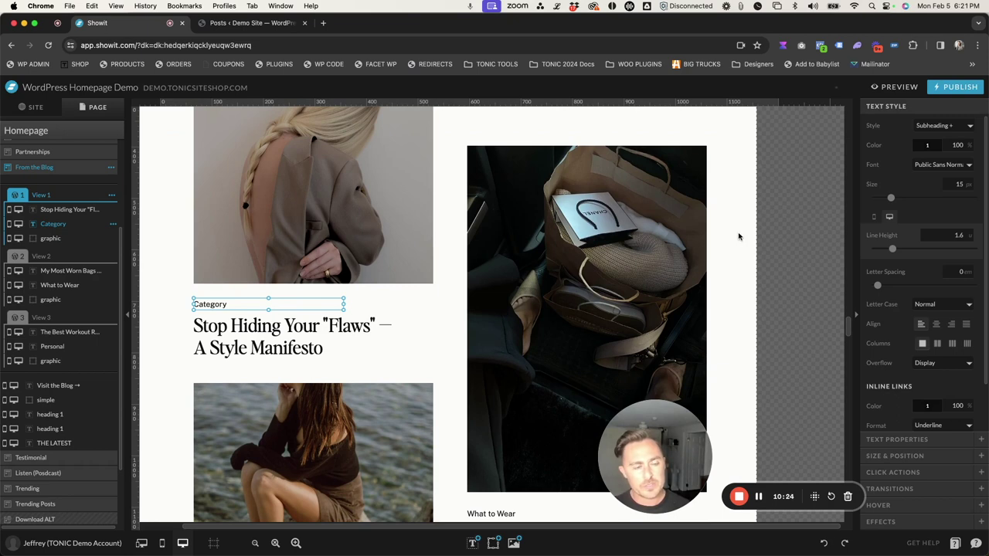
pyautogui.click(909, 441)
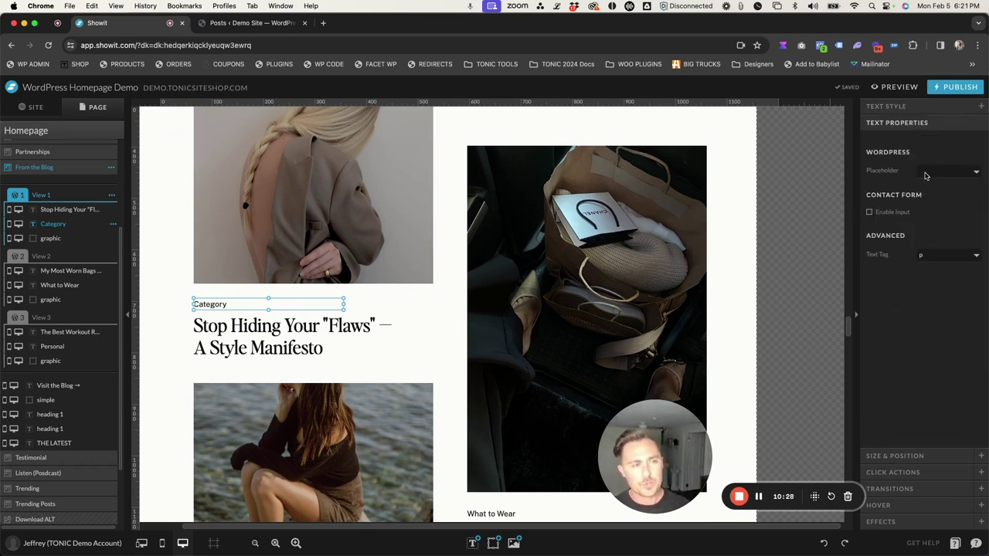
pyautogui.click(927, 171)
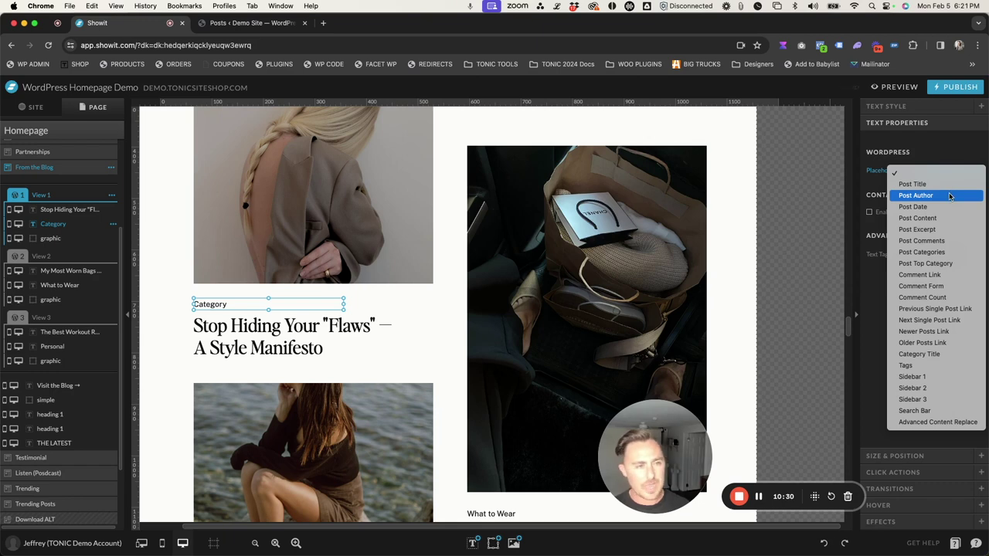
pyautogui.click(939, 265)
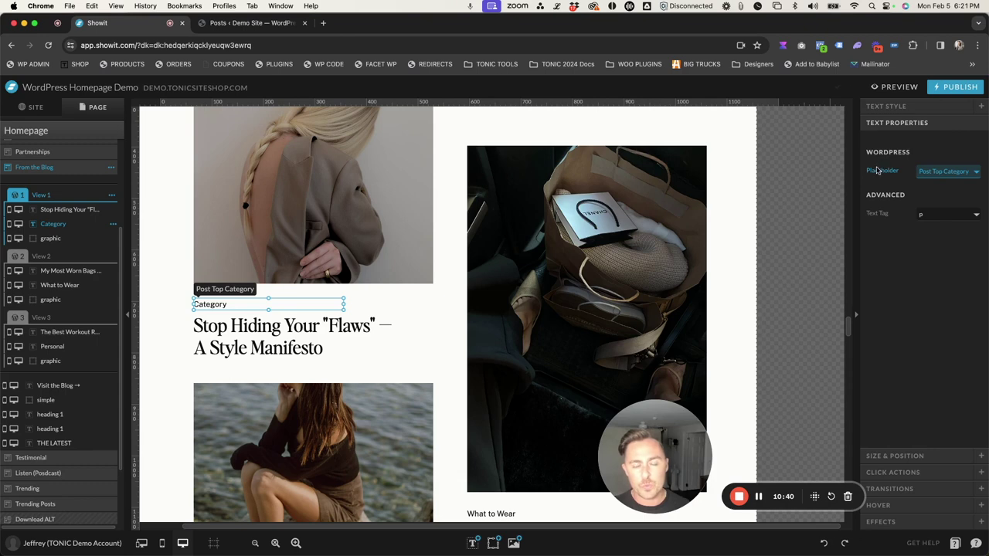
# - Try Post Categories as the Category text's placeholder, compare it with the categories in the WordPress posts list, and restore Post Top Category
pyautogui.click(932, 176)
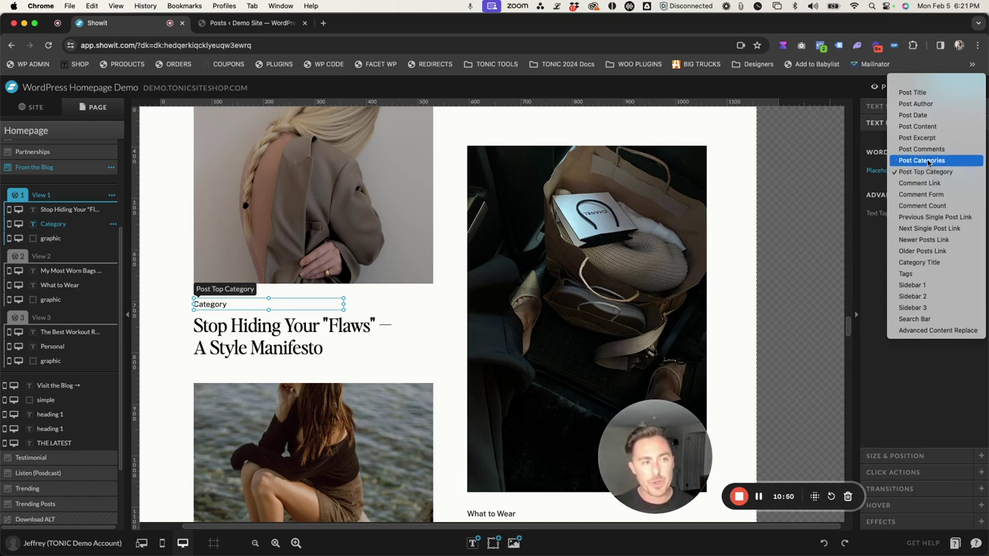
pyautogui.click(928, 160)
pyautogui.click(249, 23)
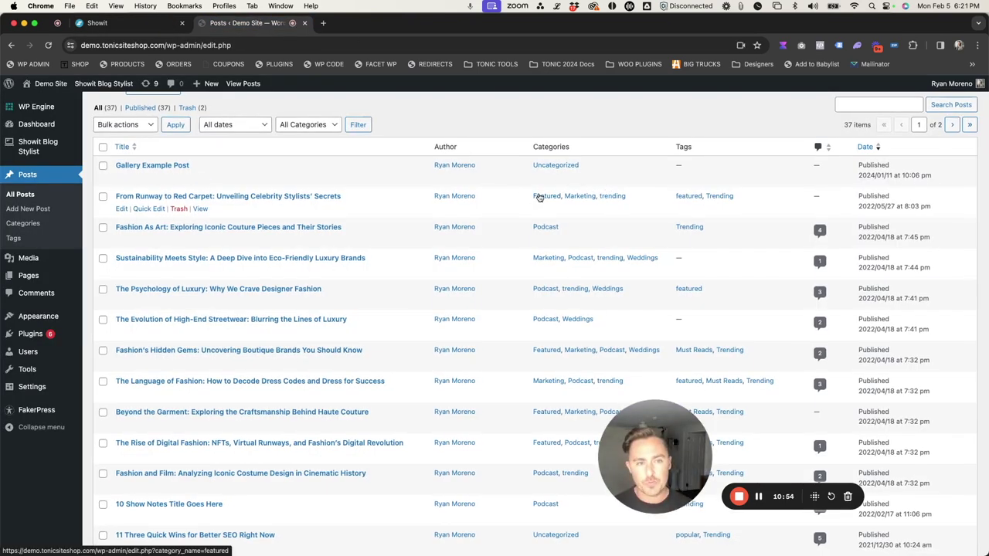
pyautogui.scroll(1, 536, 200)
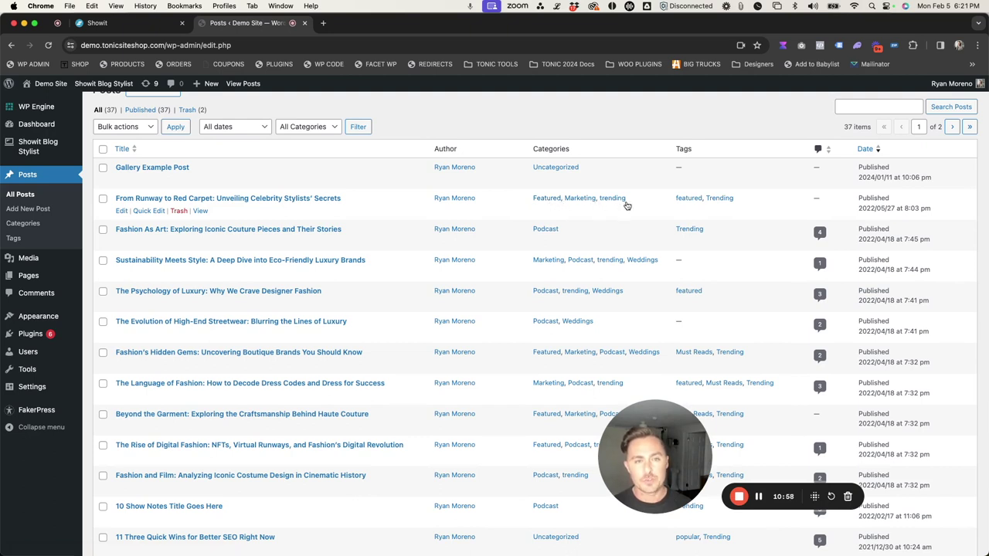
pyautogui.scroll(1, 633, 203)
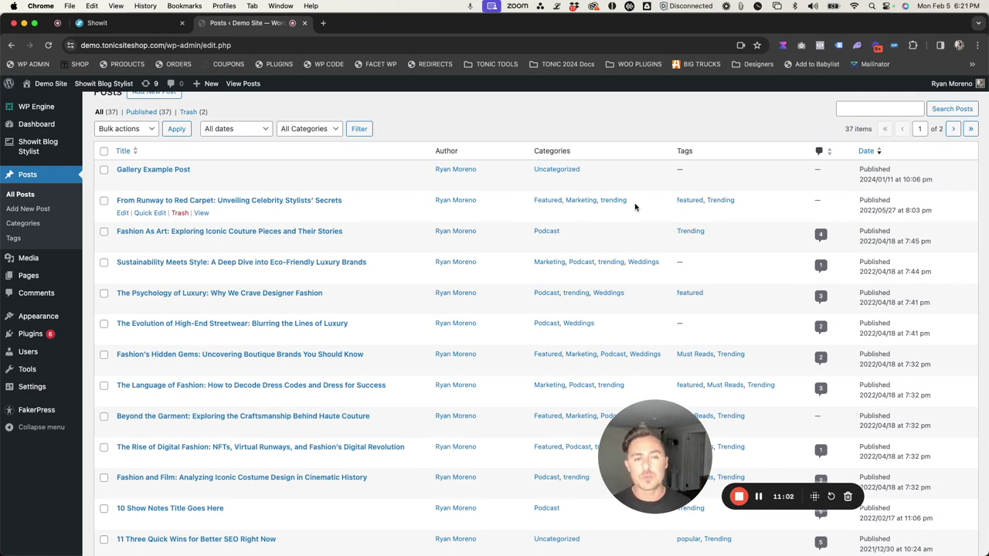
pyautogui.click(86, 22)
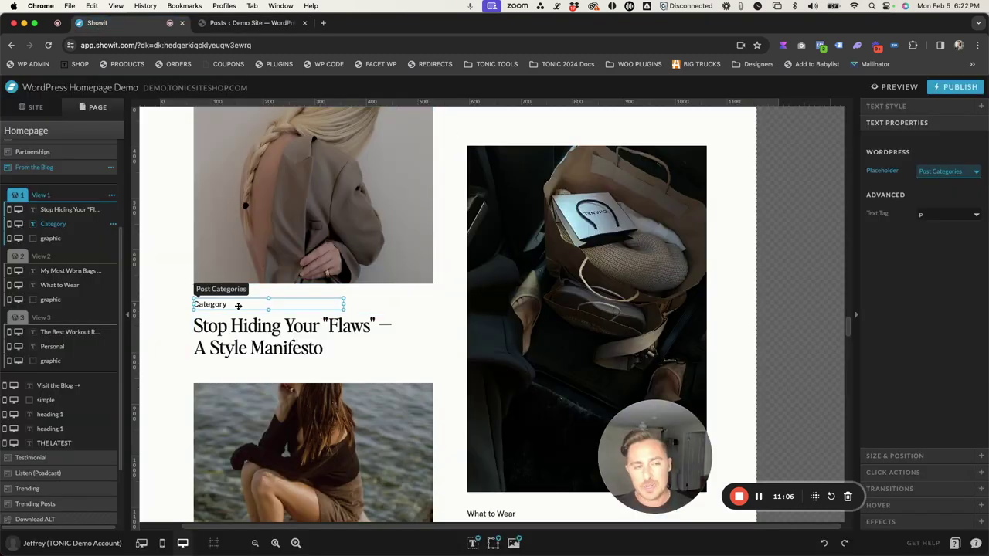
pyautogui.click(943, 171)
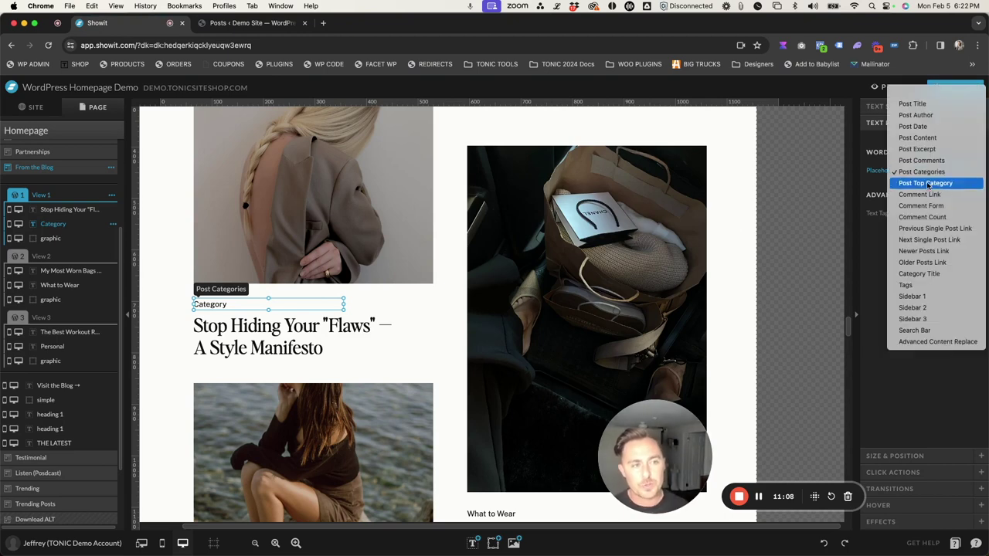
pyautogui.click(927, 184)
# - Set the View 1 headline's placeholder to Post Title, slightly reduce its text box height, and check the post titles in WordPress
pyautogui.click(291, 326)
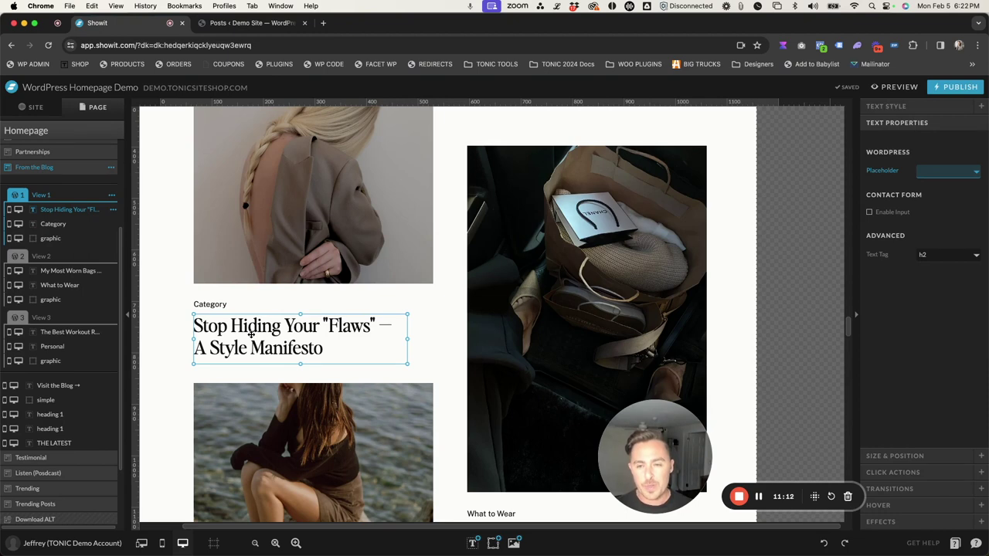
pyautogui.click(930, 175)
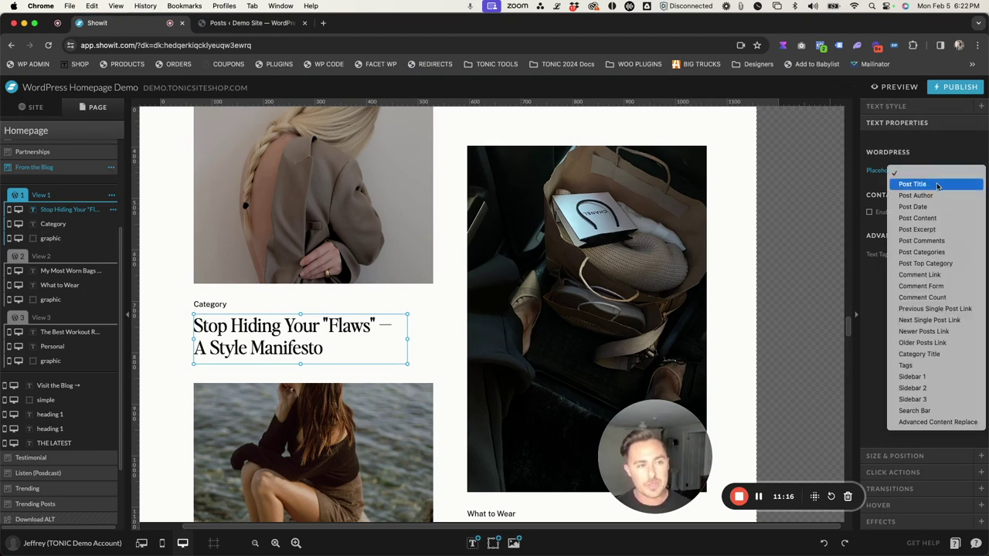
pyautogui.click(927, 184)
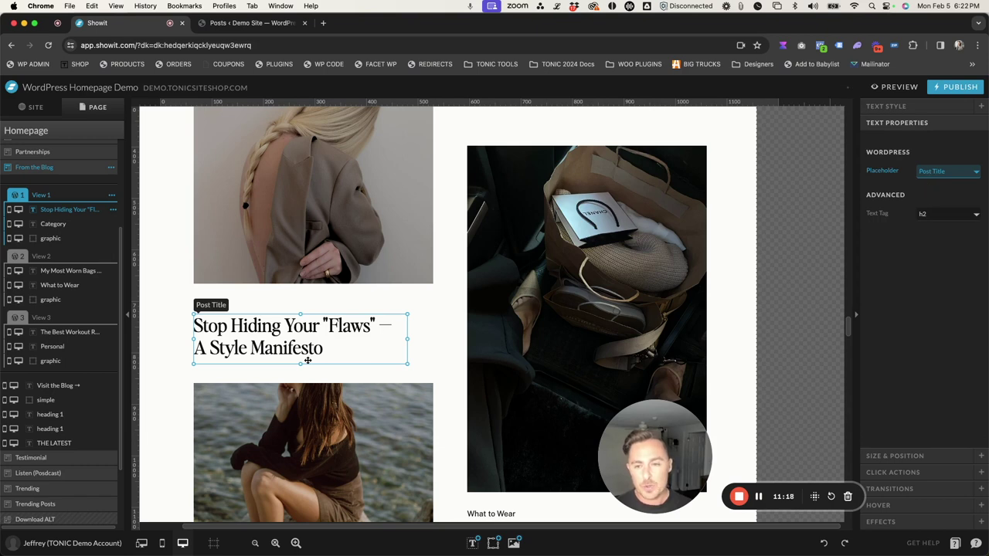
pyautogui.moveTo(302, 364); pyautogui.dragTo(304, 361)
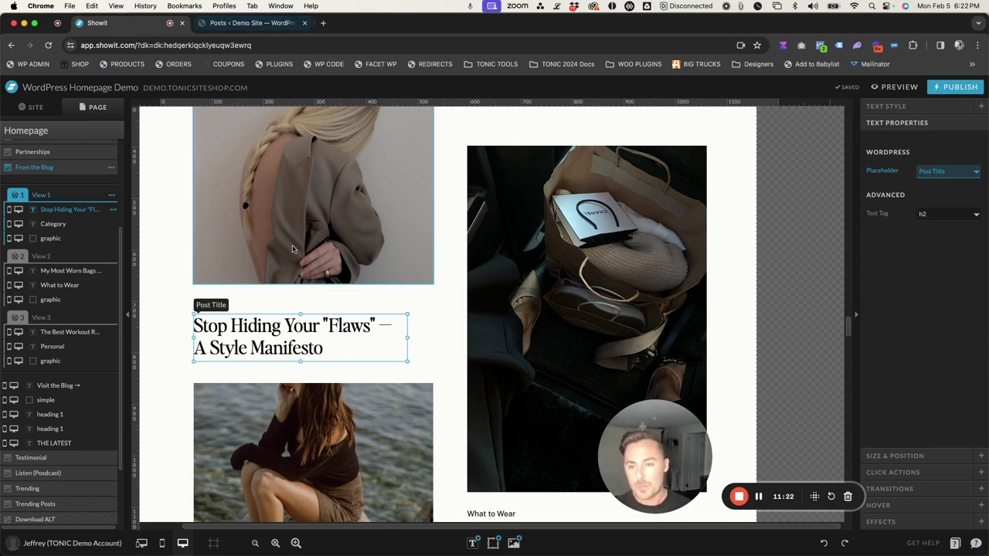
pyautogui.click(240, 23)
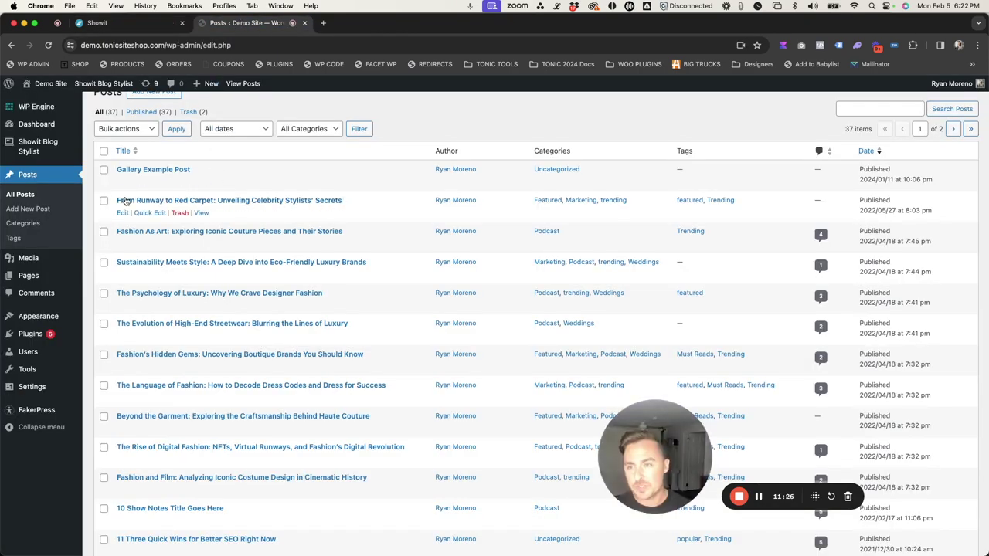
pyautogui.click(139, 25)
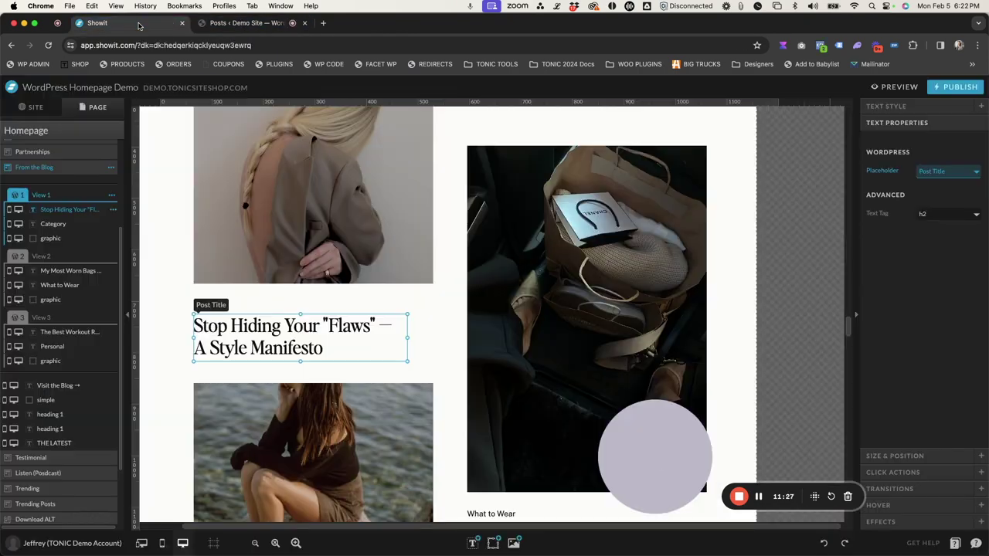
# - Set the text overflow of View 1's post title headline to Crop
pyautogui.click(453, 300)
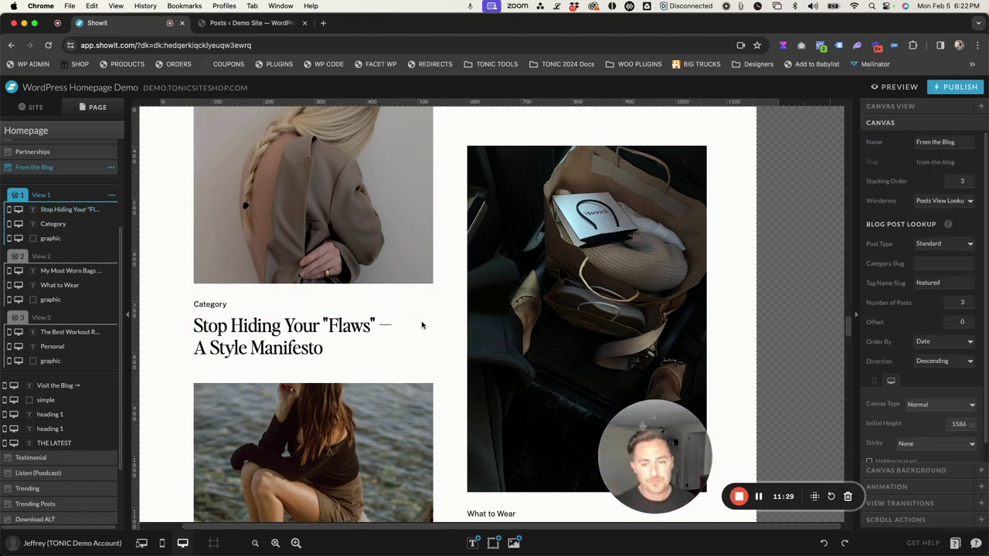
pyautogui.click(358, 334)
pyautogui.scroll(-1, 357, 333)
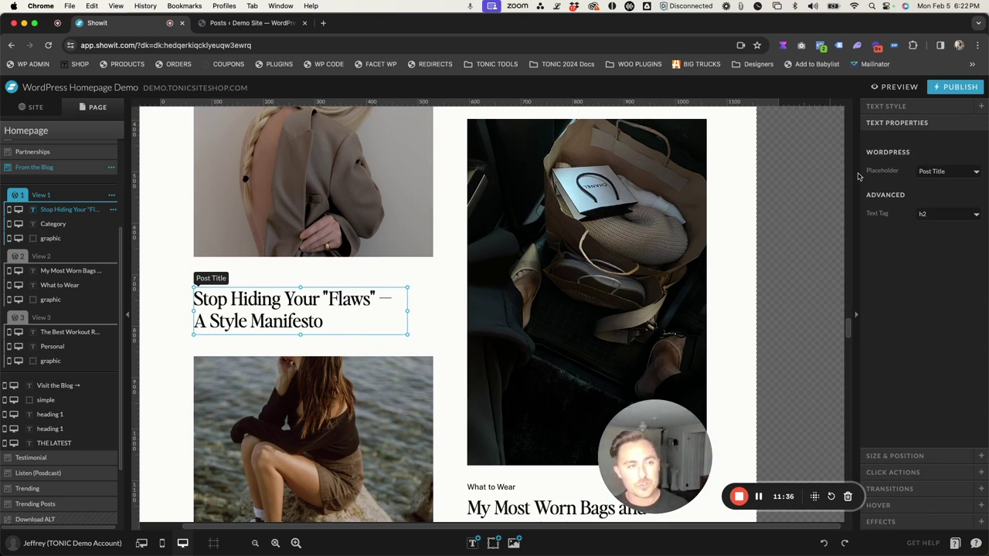
pyautogui.click(912, 107)
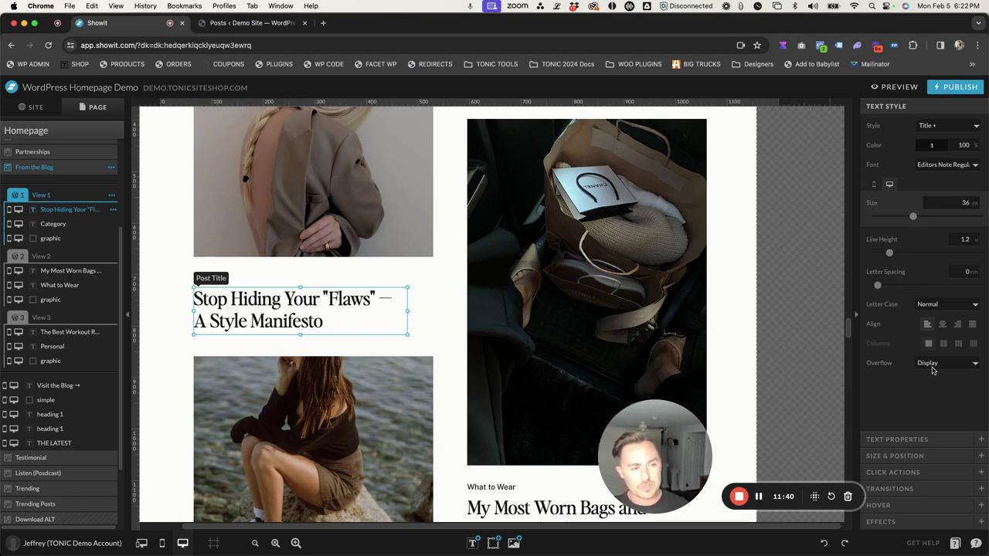
pyautogui.click(934, 365)
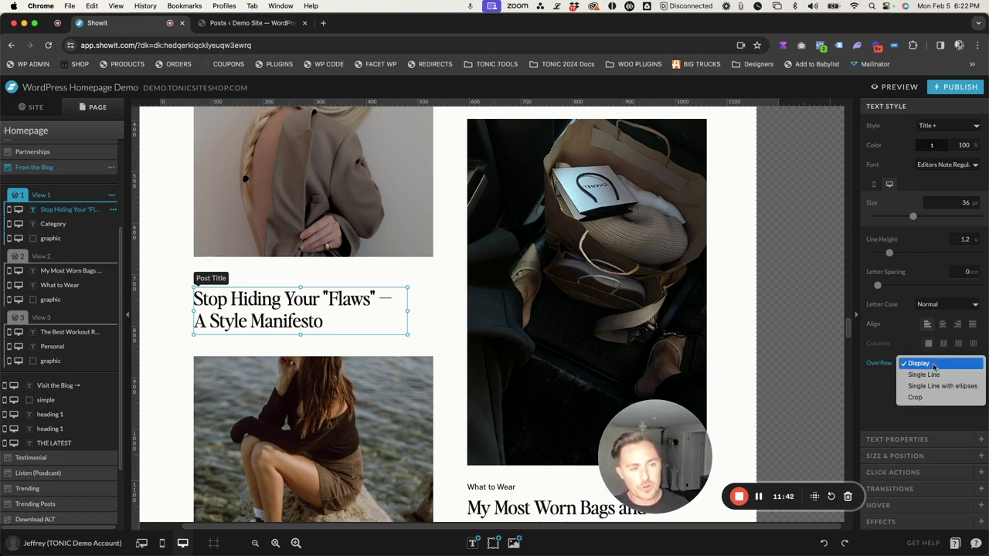
pyautogui.click(931, 398)
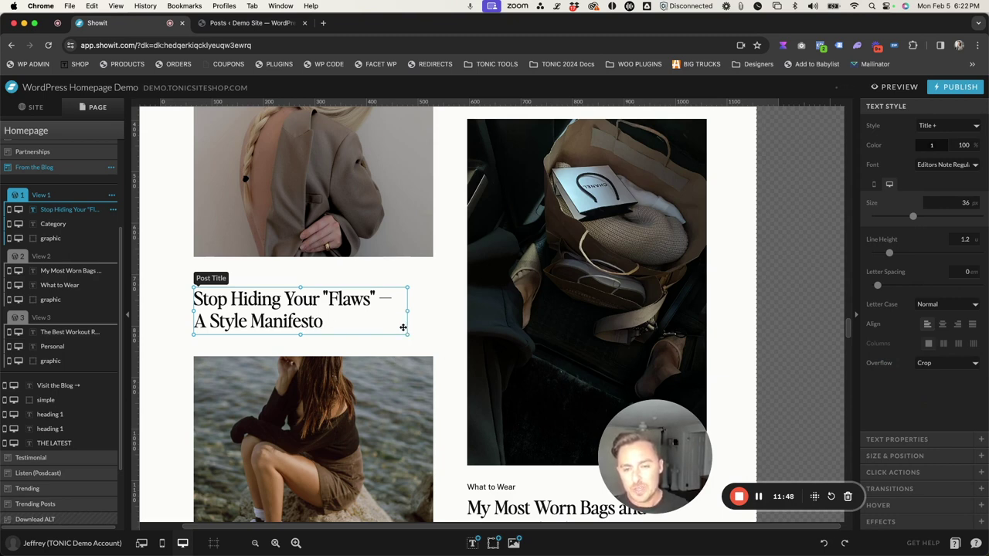
pyautogui.scroll(-2, 350, 324)
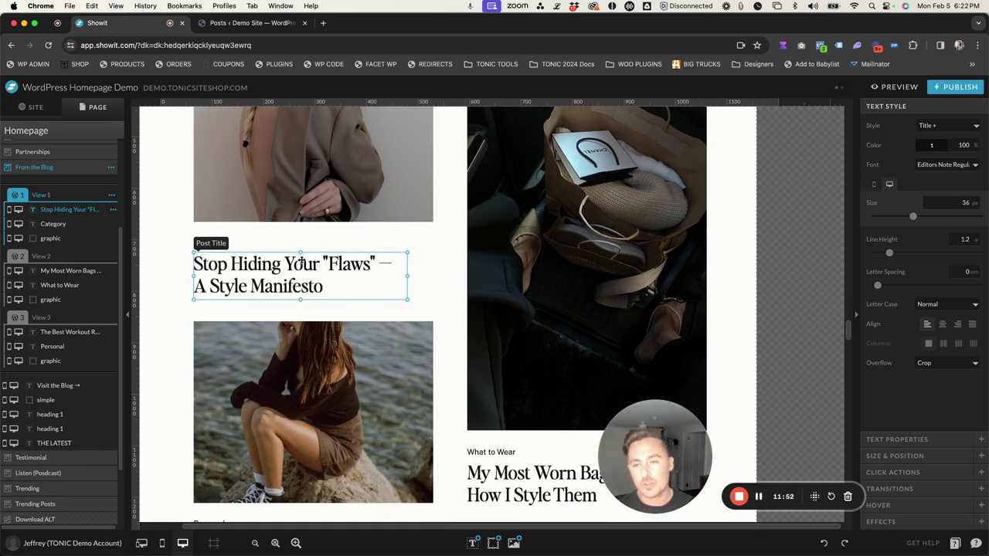
pyautogui.scroll(1, 288, 270)
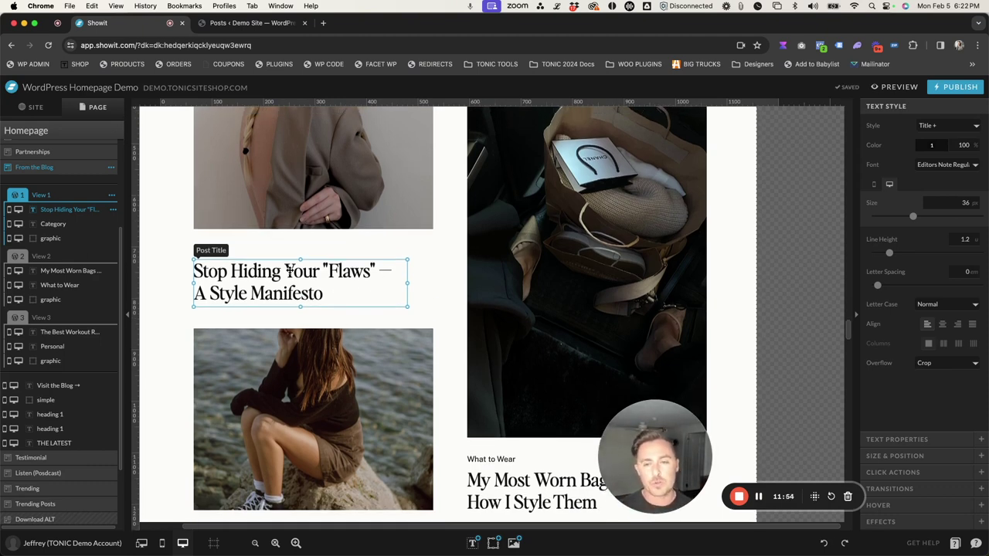
pyautogui.scroll(-5, 288, 270)
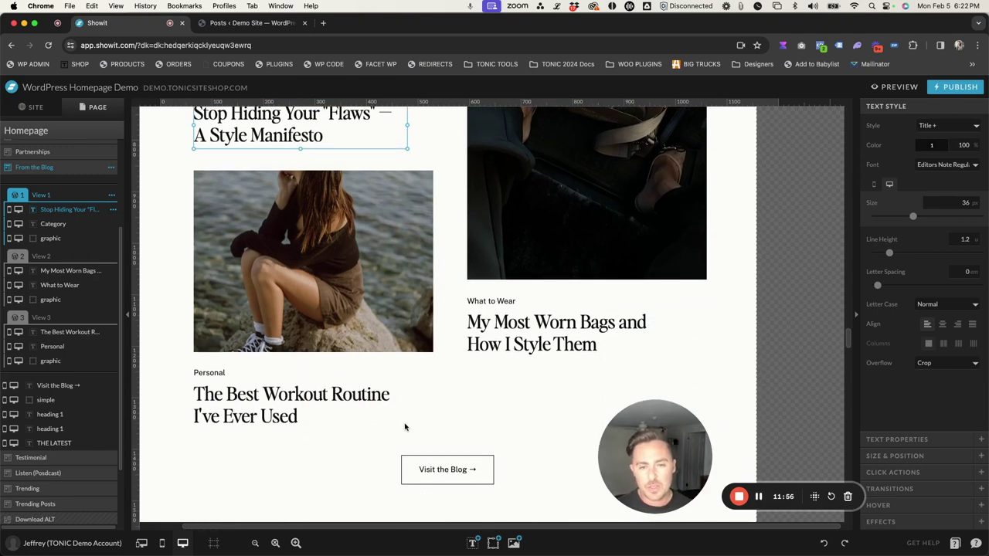
# - Try moving View 3's image, category and headline lower together and making the headline's text box taller, and undo both changes
pyautogui.click(405, 427)
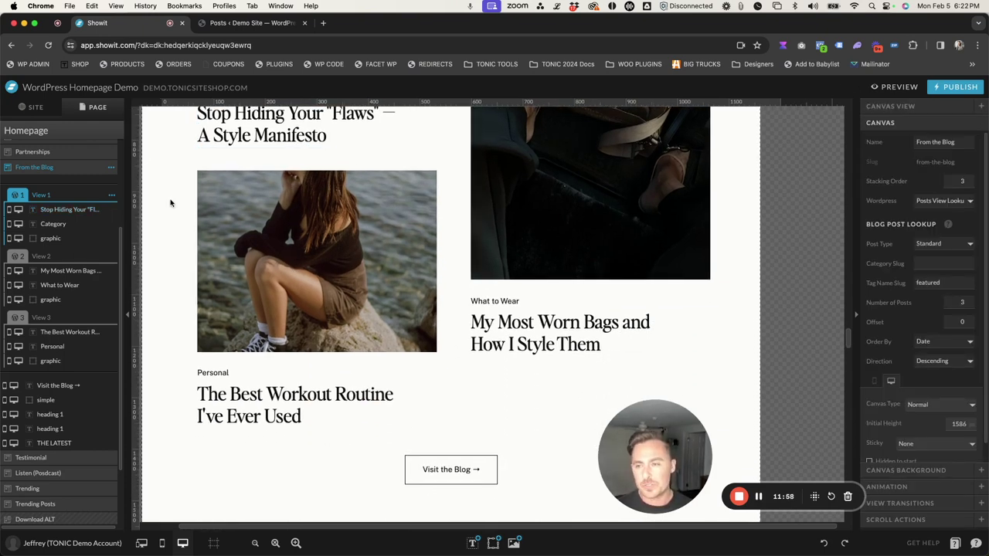
pyautogui.click(304, 289)
pyautogui.click(232, 383)
pyautogui.click(232, 376)
pyautogui.keyDown('shift'); pyautogui.click(252, 332); pyautogui.keyUp('shift')
pyautogui.keyDown('shift'); pyautogui.click(261, 404); pyautogui.keyUp('shift')
pyautogui.moveTo(261, 404); pyautogui.dragTo(261, 442)
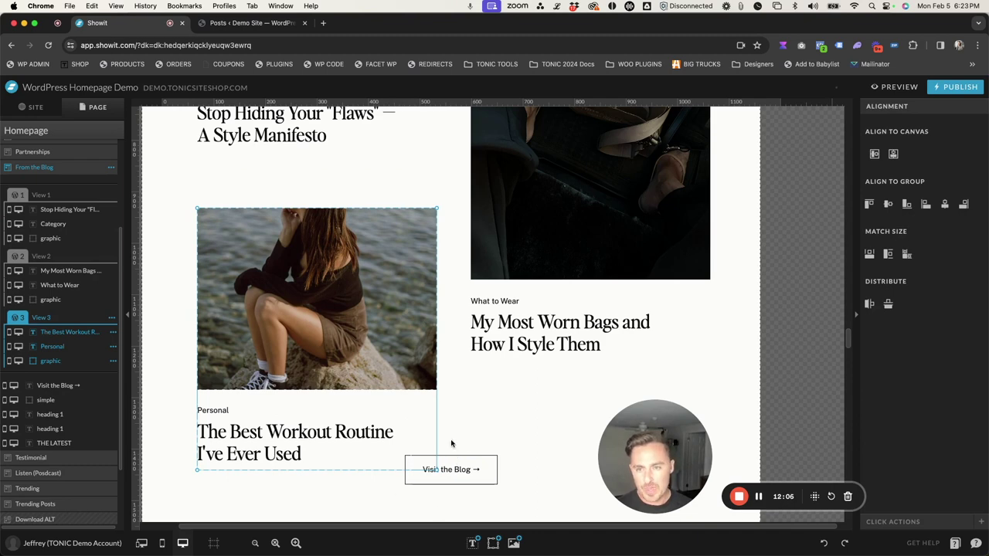
pyautogui.click(270, 99)
pyautogui.click(268, 456)
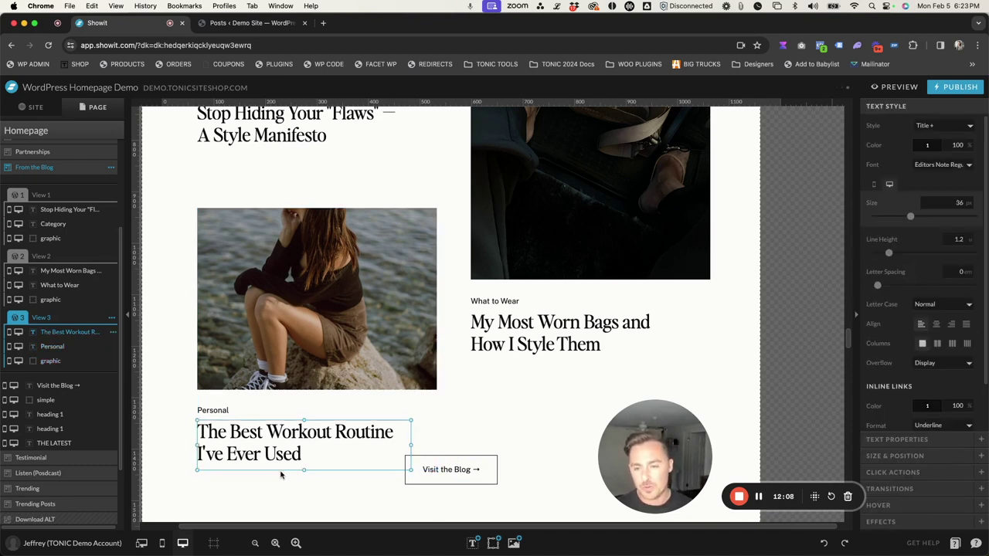
pyautogui.moveTo(303, 469); pyautogui.dragTo(307, 504)
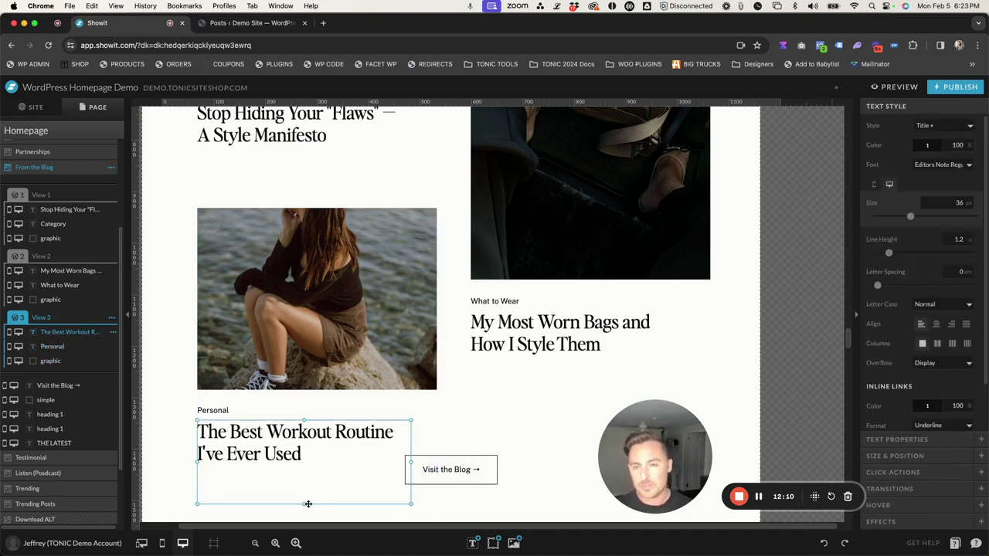
pyautogui.press('super+z')
pyautogui.press('super+z')
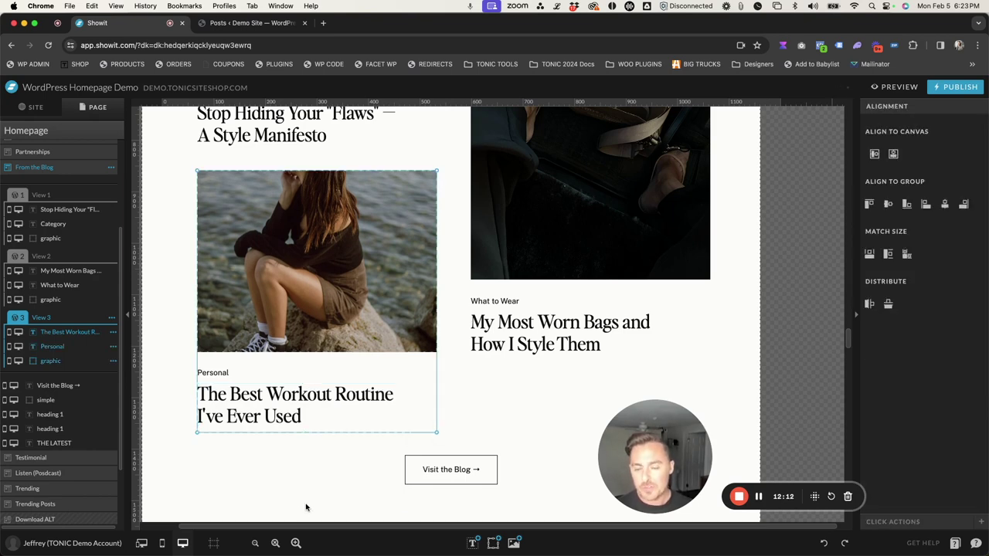
pyautogui.scroll(3, 301, 340)
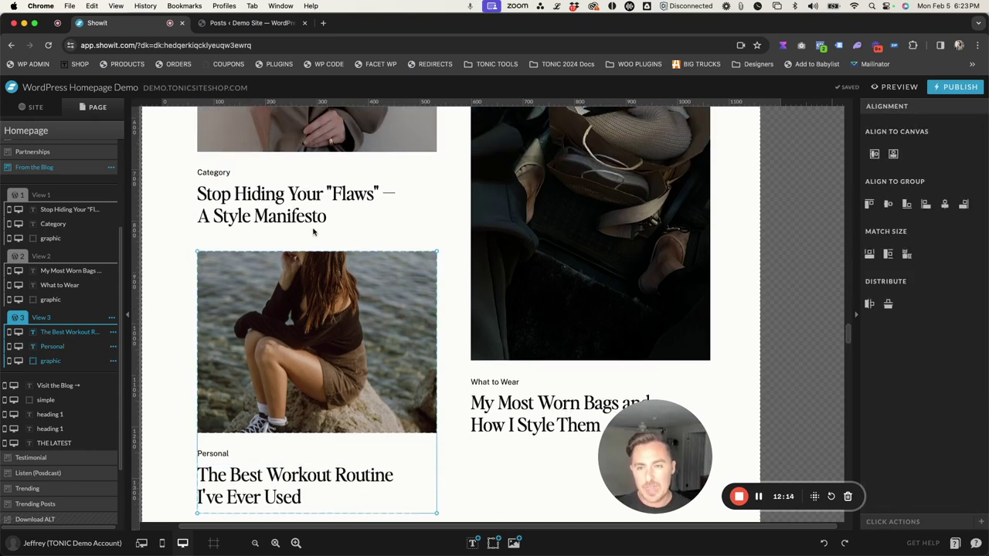
pyautogui.press('Escape')
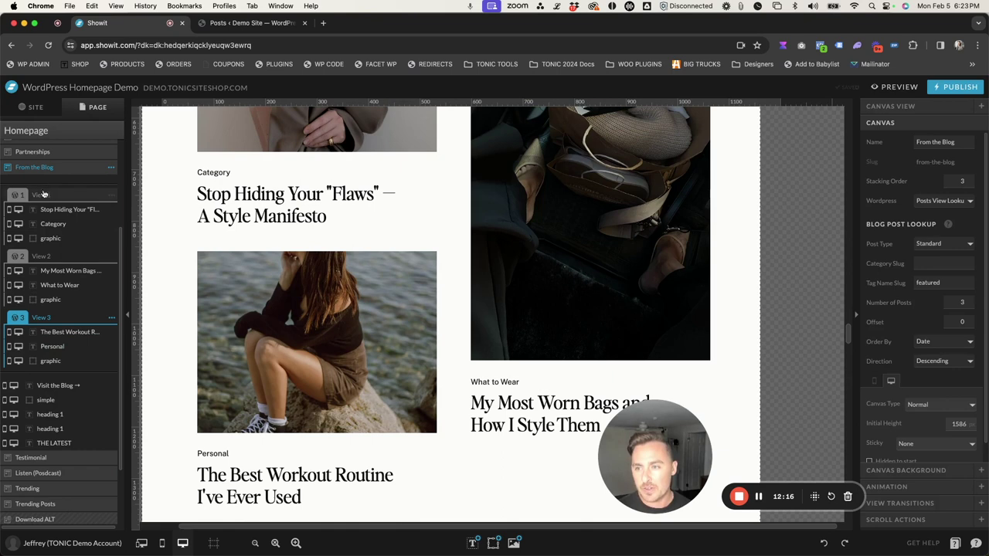
# - Make View 2's graphic of the shopping bag use the Wordpress Featured Image
pyautogui.scroll(3, 348, 214)
pyautogui.scroll(-1, 347, 213)
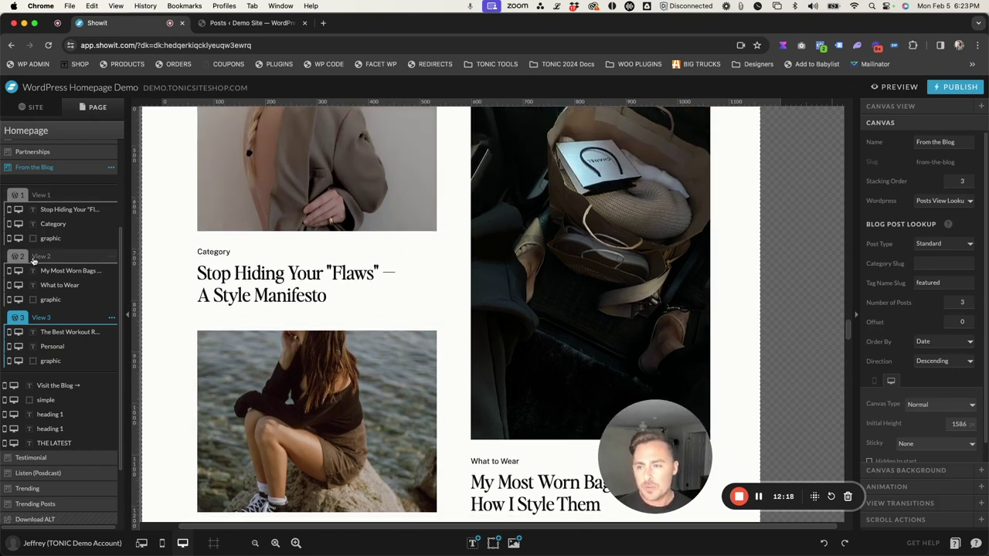
pyautogui.scroll(1, 548, 227)
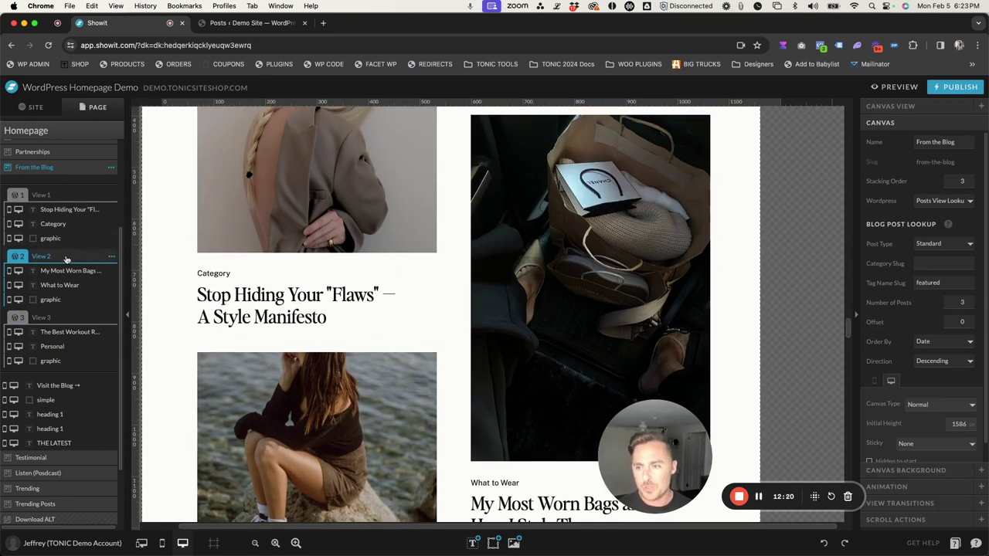
pyautogui.click(526, 220)
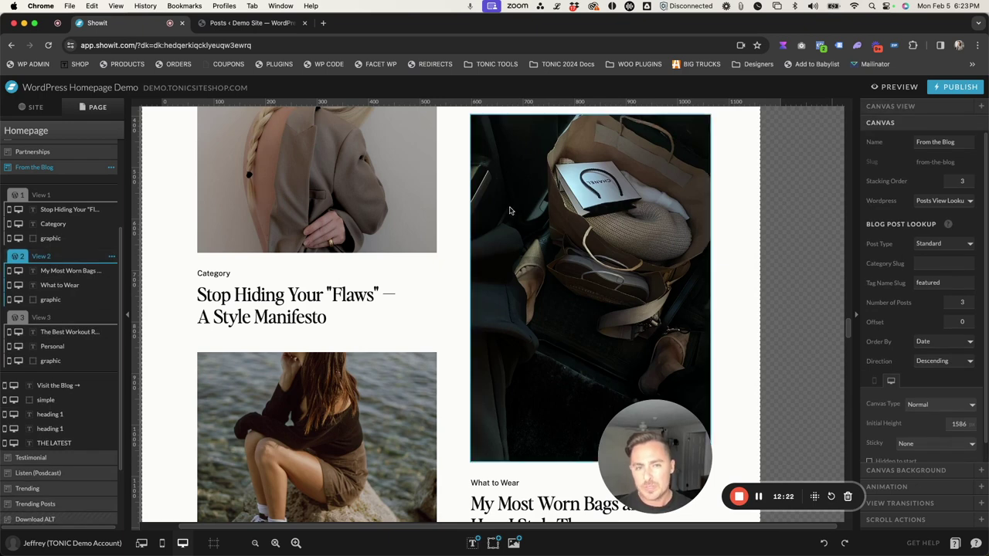
pyautogui.scroll(-5, 533, 294)
pyautogui.click(524, 377)
pyautogui.click(476, 349)
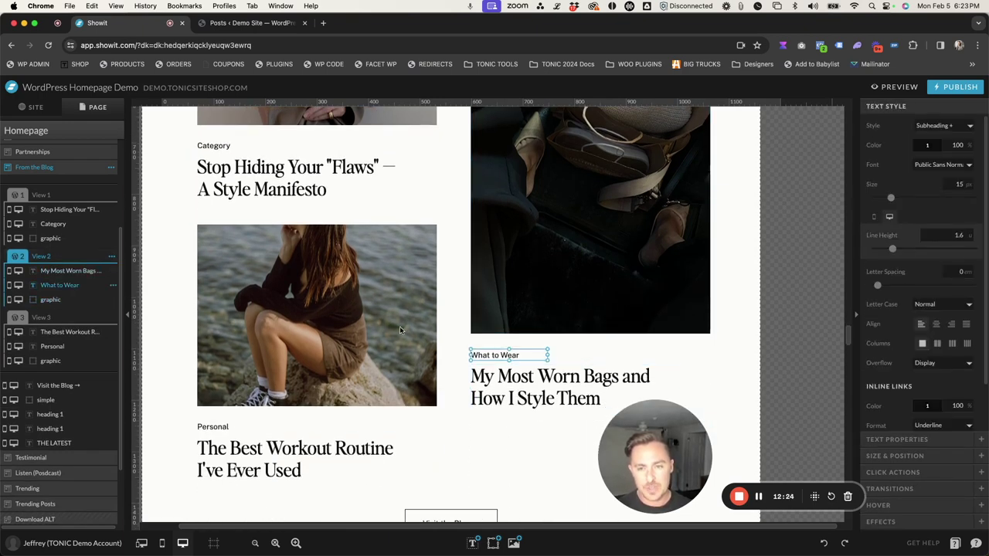
pyautogui.click(303, 303)
pyautogui.click(626, 226)
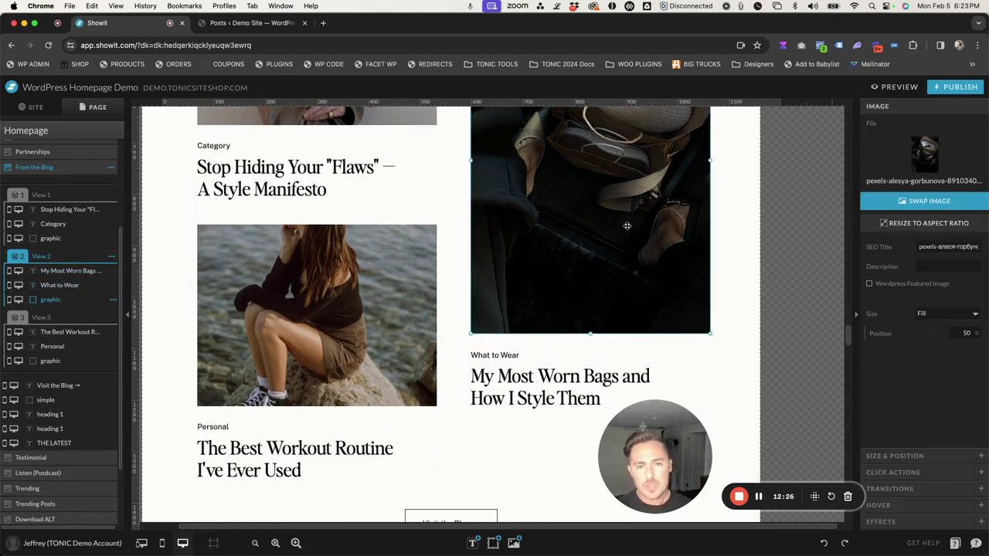
pyautogui.scroll(1, 594, 226)
pyautogui.scroll(5, 593, 227)
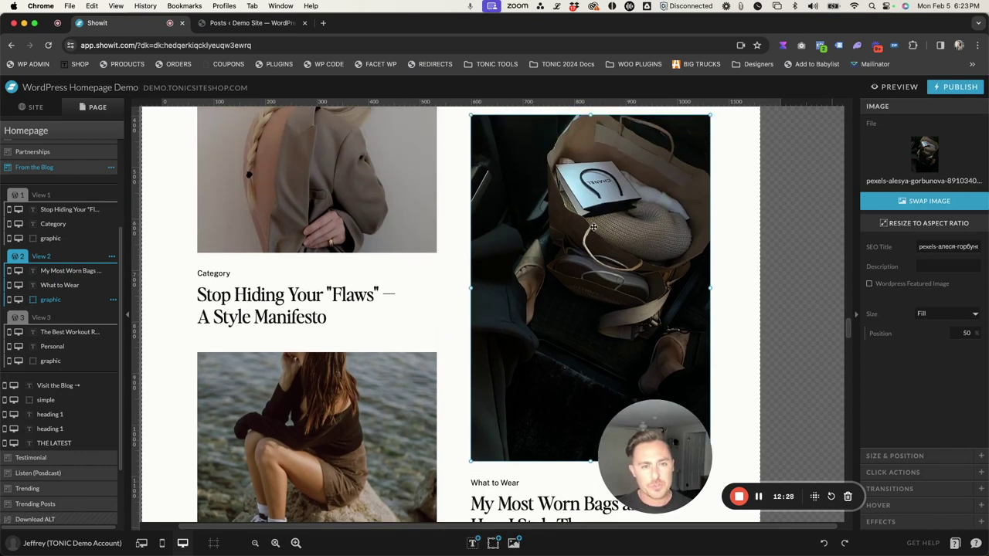
pyautogui.click(871, 283)
pyautogui.scroll(-3, 480, 292)
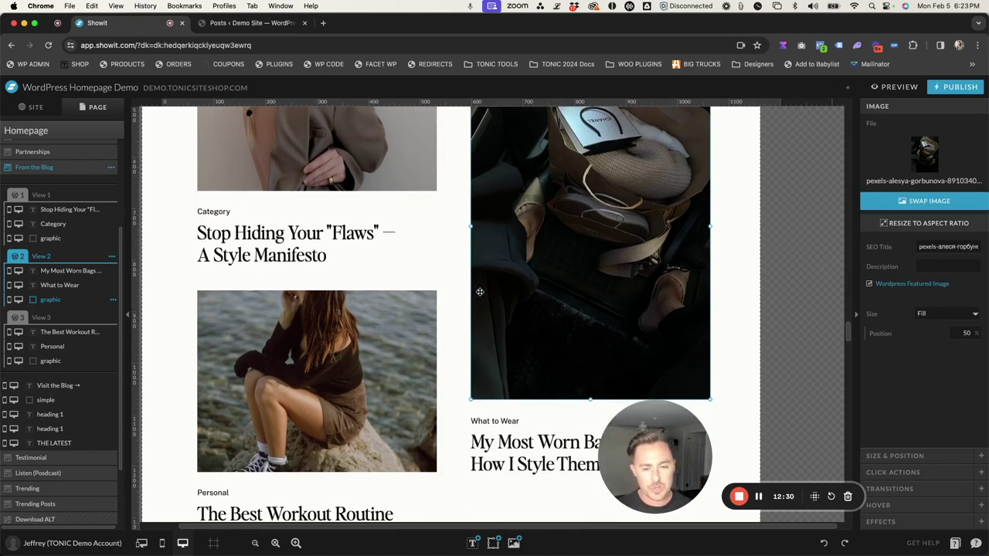
# - Widen View 2's What to Wear text box and set its WordPress placeholder to Post Top Category
pyautogui.click(503, 421)
pyautogui.moveTo(547, 421); pyautogui.dragTo(607, 418)
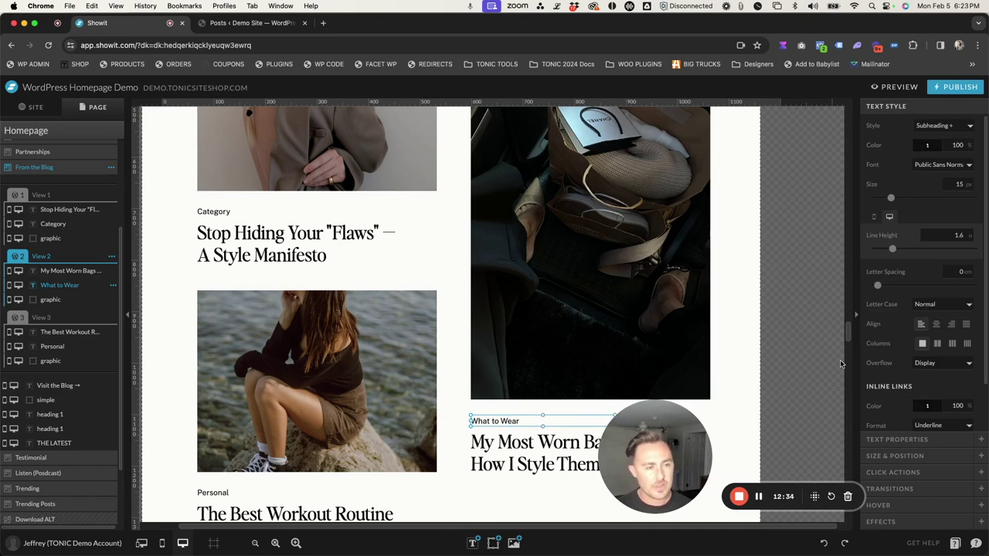
pyautogui.click(904, 439)
pyautogui.click(934, 171)
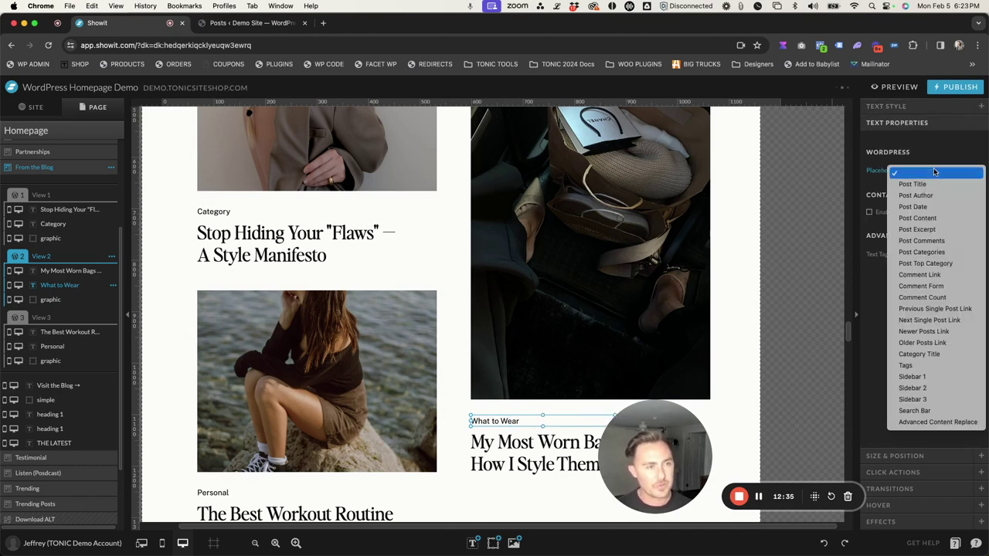
pyautogui.click(926, 264)
# - Set the WordPress placeholder of View 2's headline to Post Title
pyautogui.scroll(-3, 473, 319)
pyautogui.click(539, 301)
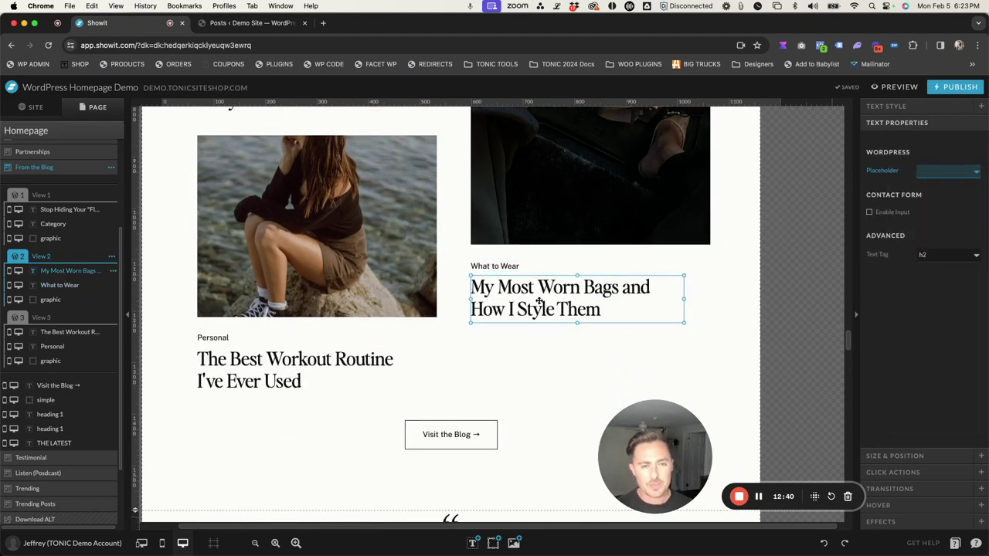
pyautogui.click(943, 177)
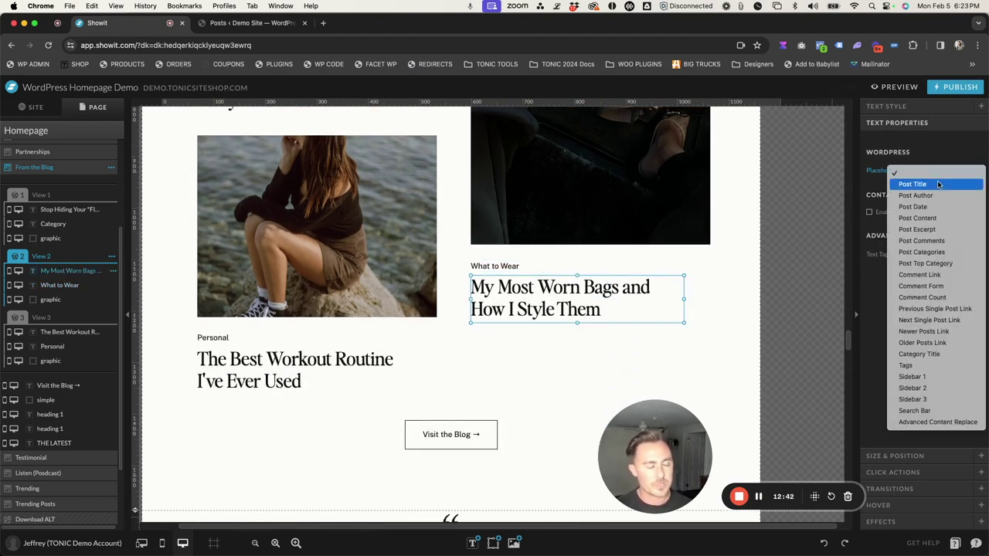
pyautogui.click(939, 182)
# - Make View 3's graphic use the Wordpress Featured Image
pyautogui.click(45, 322)
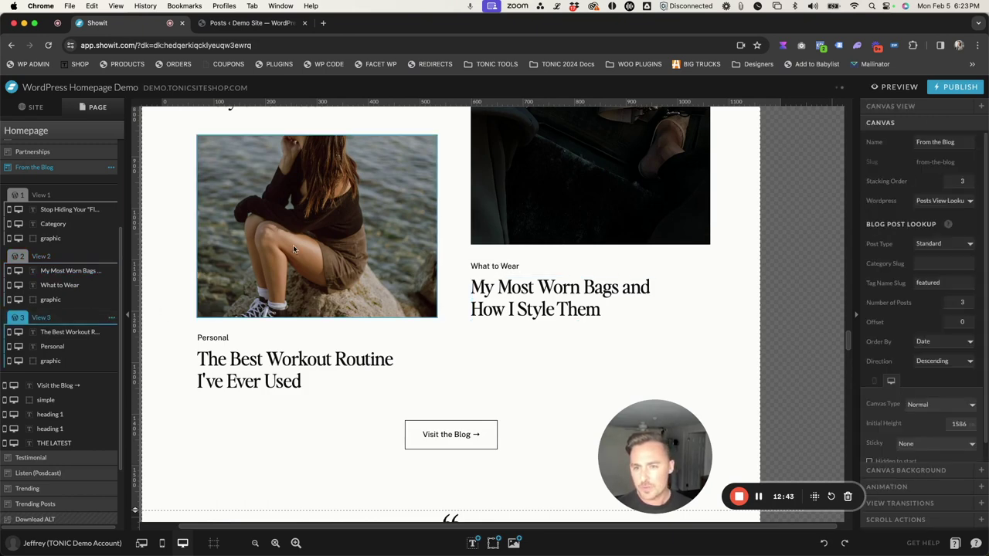
pyautogui.click(297, 244)
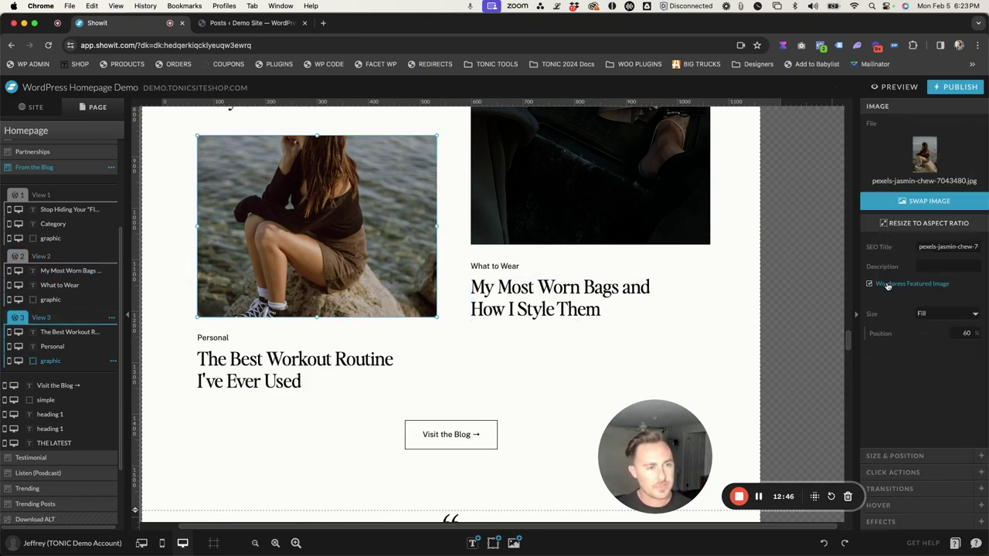
# - Widen View 3's Personal text box and set its WordPress placeholder to Post Top Category
pyautogui.click(220, 337)
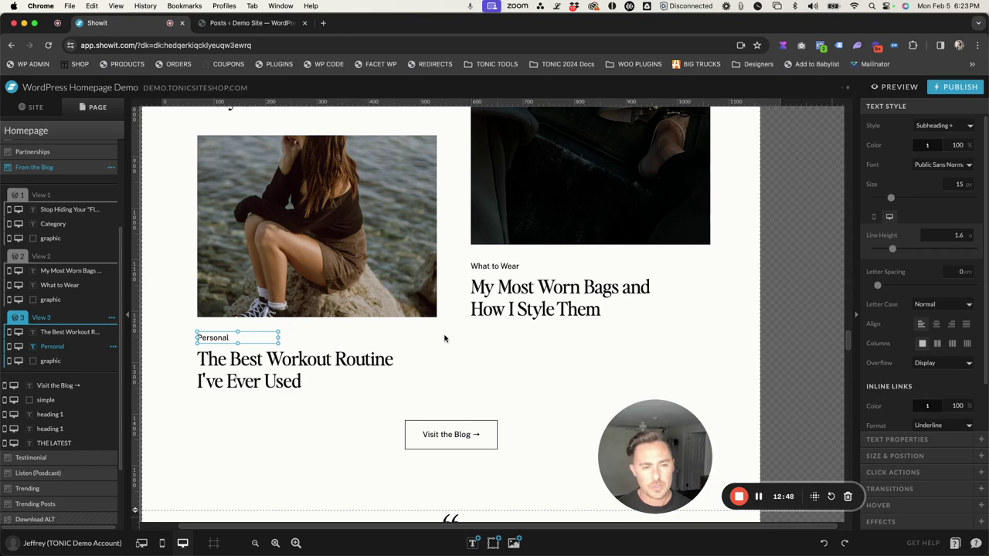
pyautogui.moveTo(274, 337); pyautogui.dragTo(354, 337)
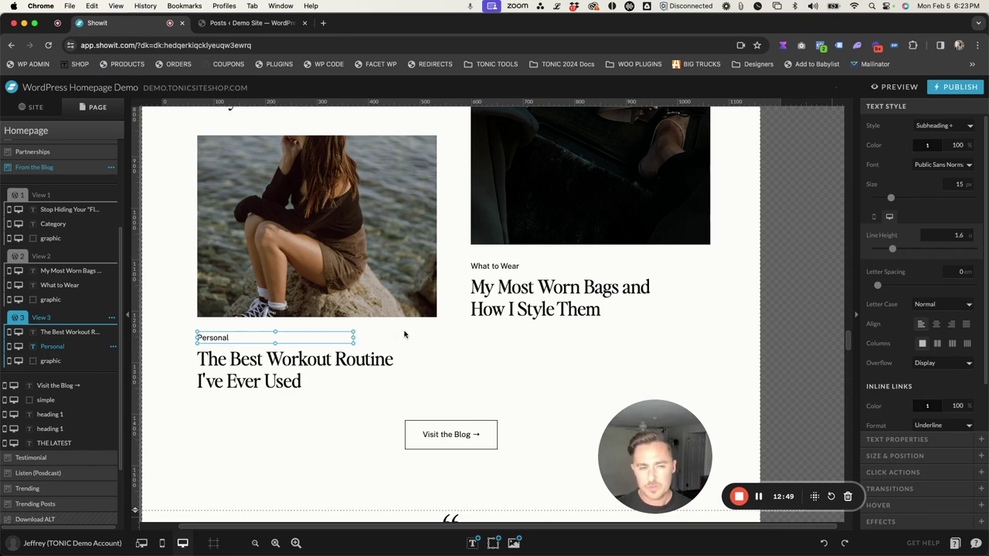
pyautogui.click(898, 441)
pyautogui.click(932, 172)
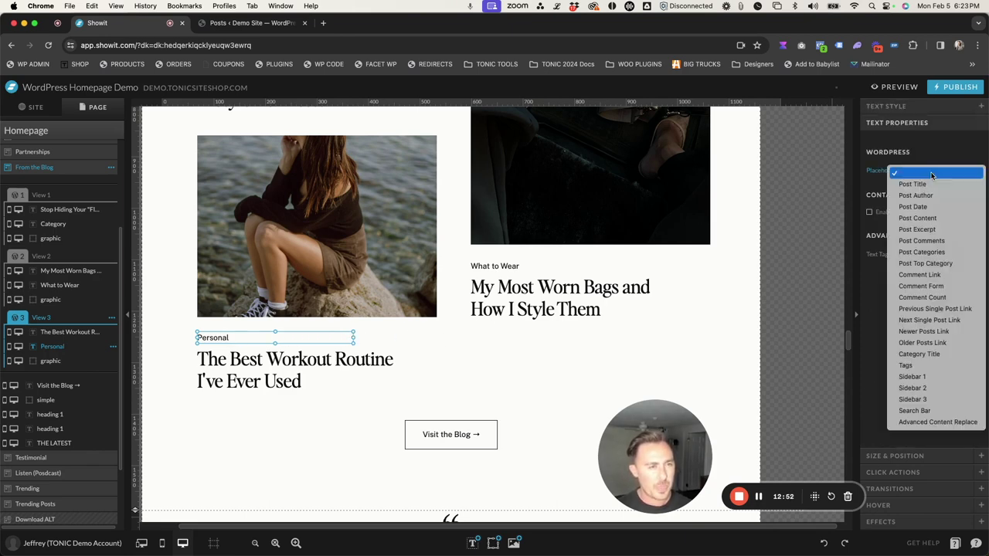
pyautogui.click(926, 263)
# - Set the WordPress placeholder of View 3's headline to Post Title
pyautogui.click(285, 364)
pyautogui.click(944, 173)
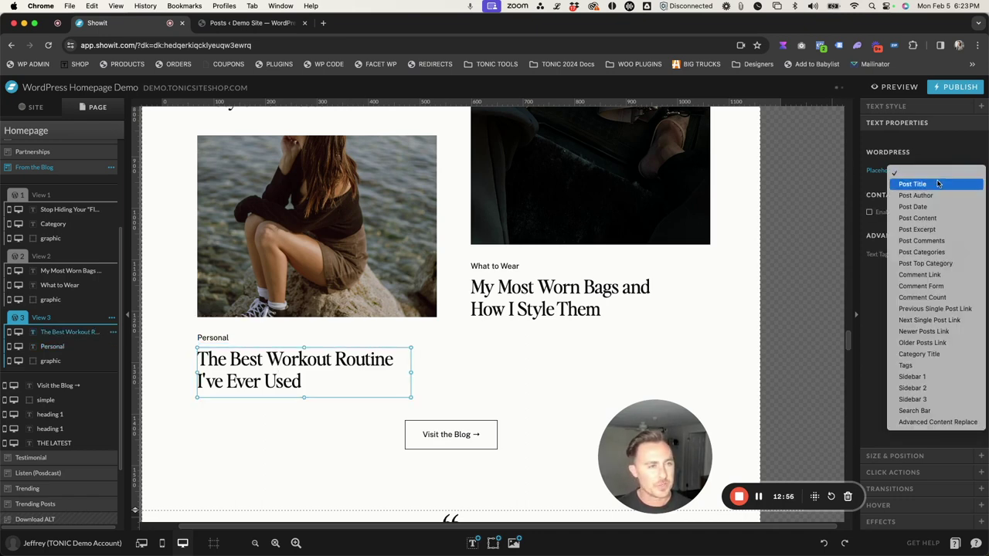
pyautogui.click(938, 183)
pyautogui.click(248, 434)
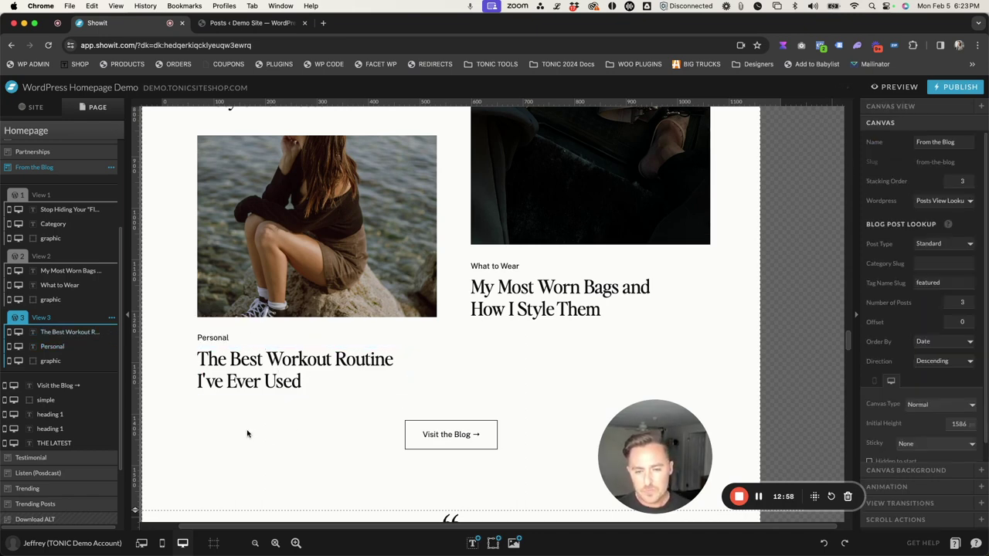
# - Move the Visit the Blog button slightly lower and link its text to the Blog page template
pyautogui.click(451, 436)
pyautogui.moveTo(451, 435); pyautogui.dragTo(453, 448)
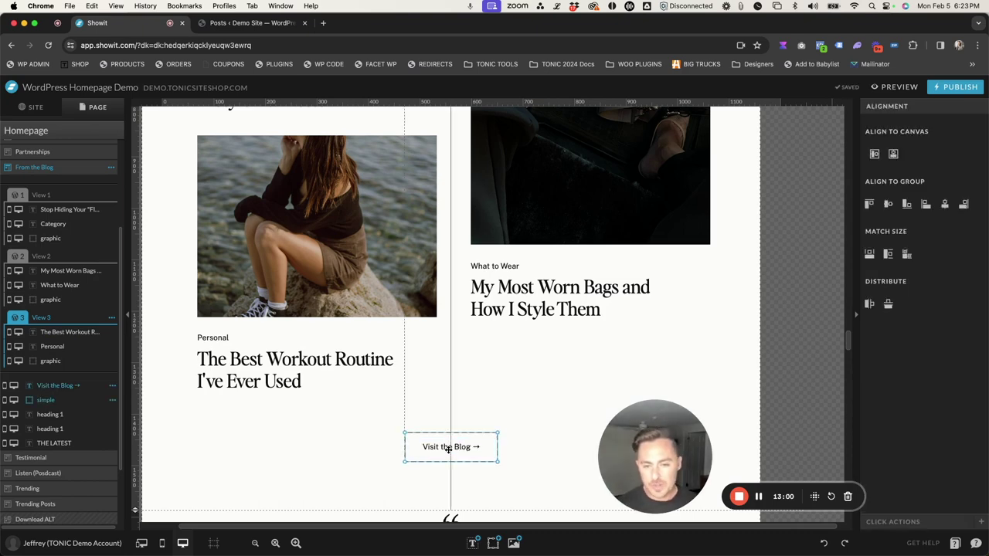
pyautogui.click(461, 447)
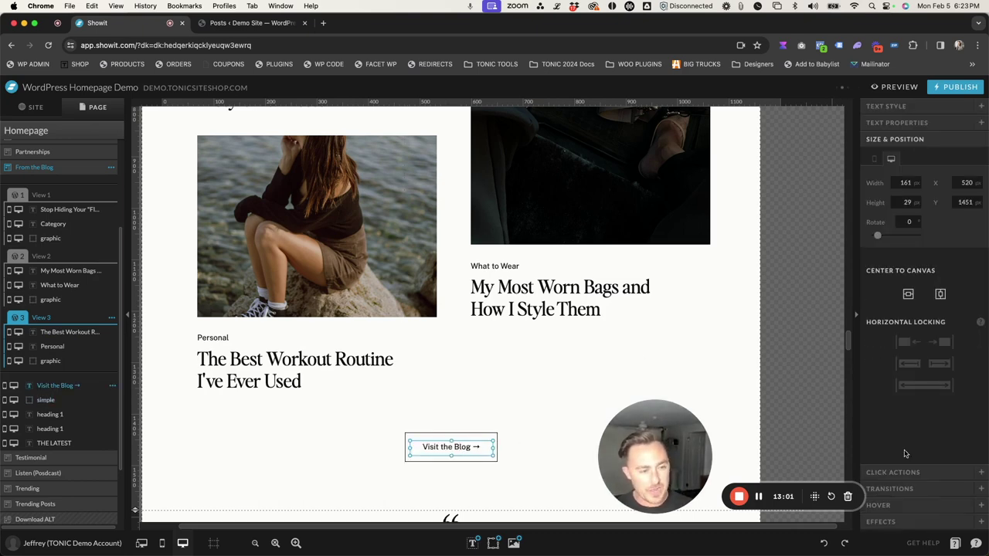
pyautogui.click(915, 473)
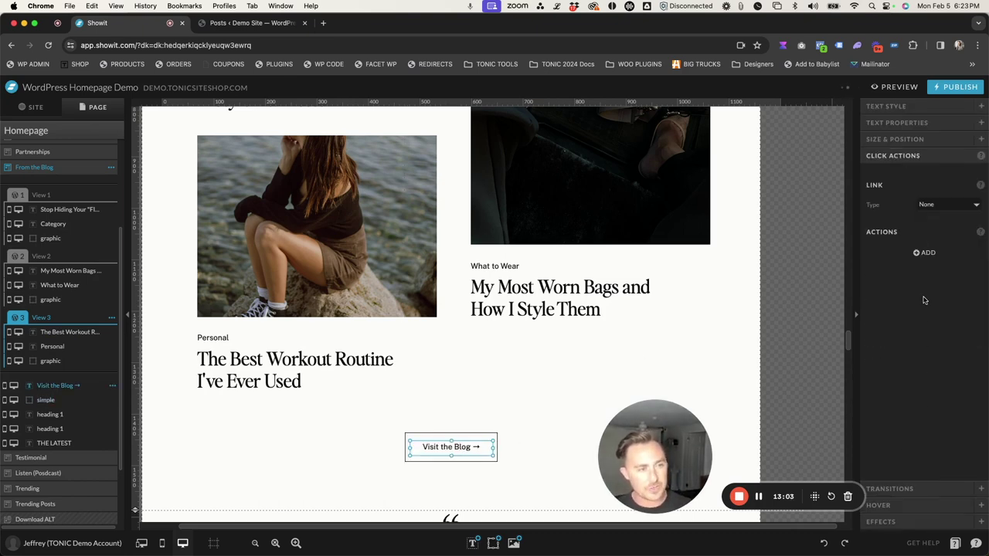
pyautogui.click(927, 205)
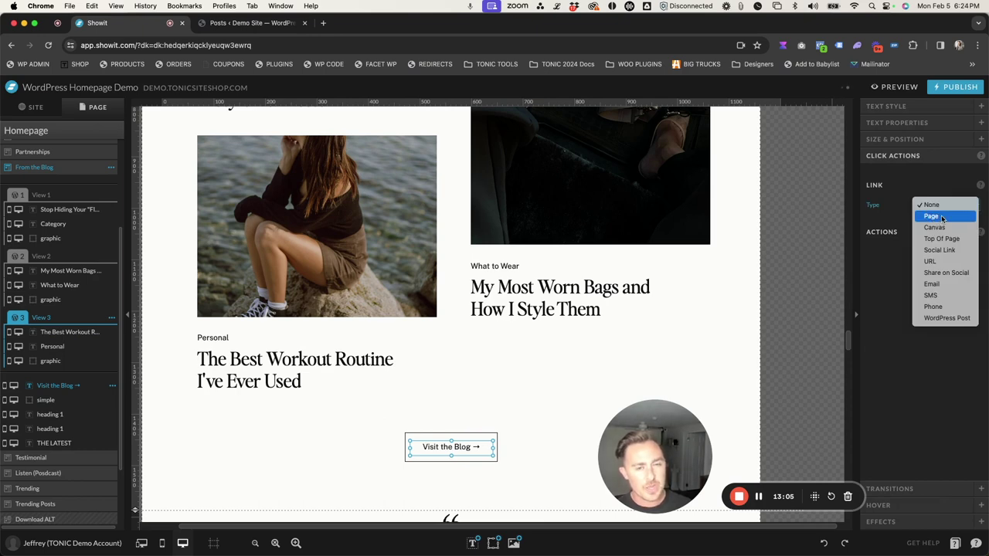
pyautogui.click(942, 218)
pyautogui.click(942, 224)
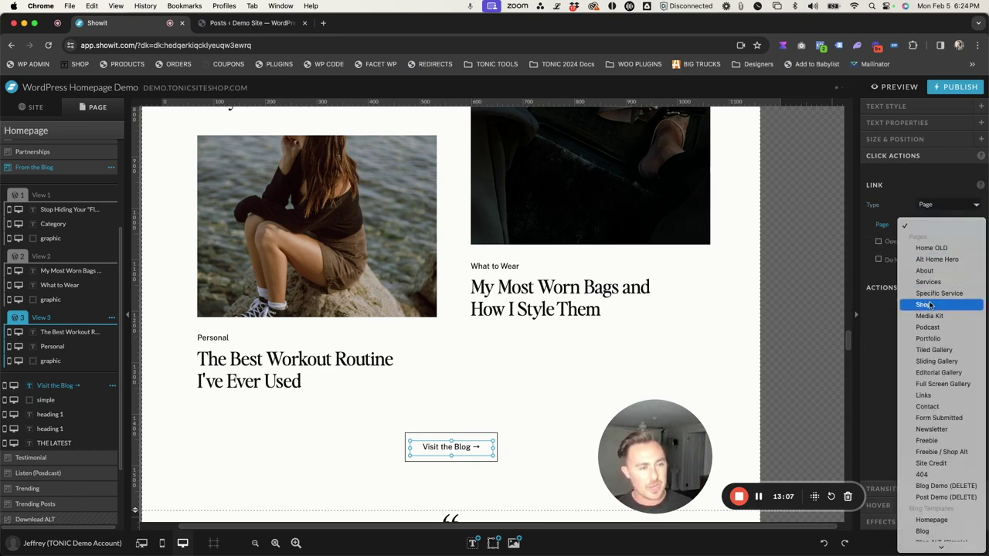
pyautogui.click(924, 532)
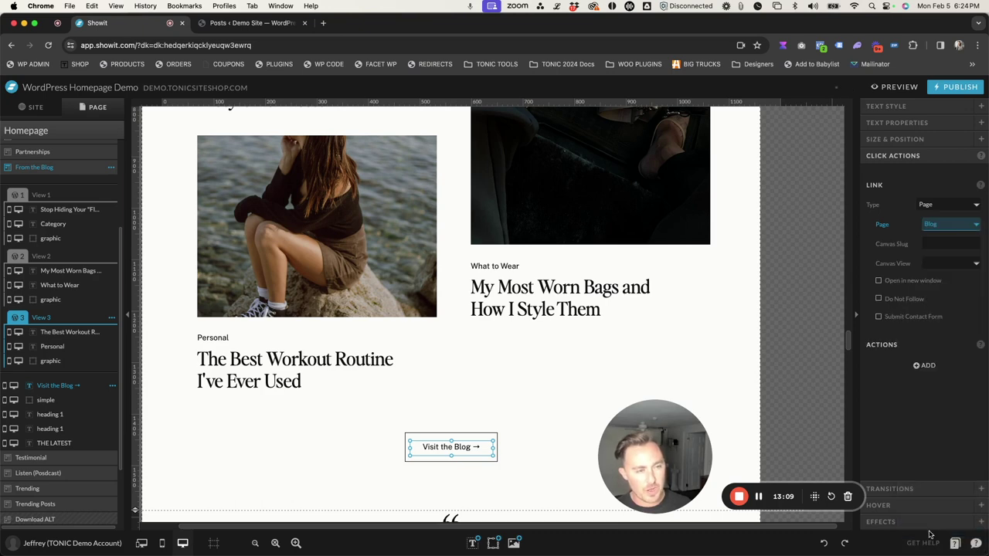
# - Link the outlined box behind the Visit the Blog text to the Blog page template
pyautogui.click(468, 438)
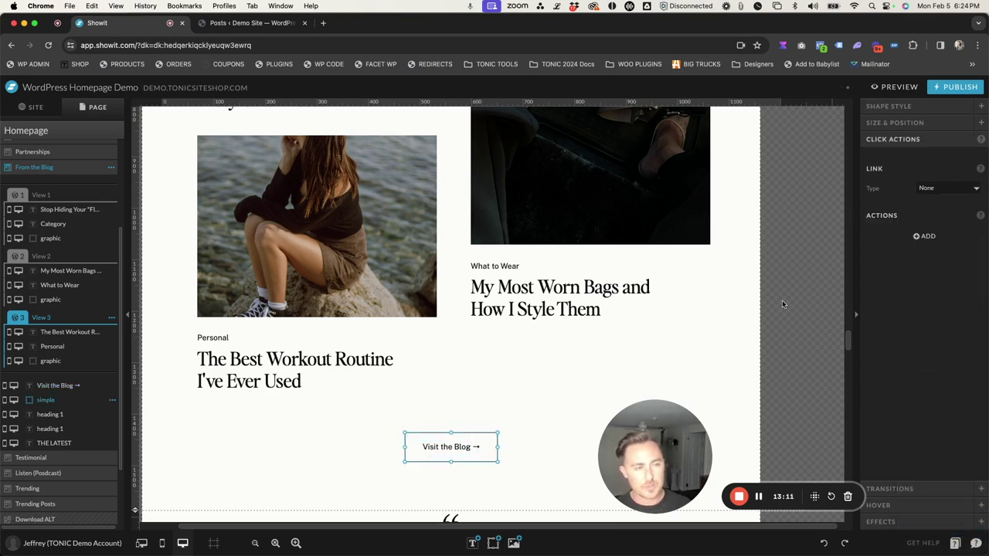
pyautogui.click(947, 188)
pyautogui.click(935, 199)
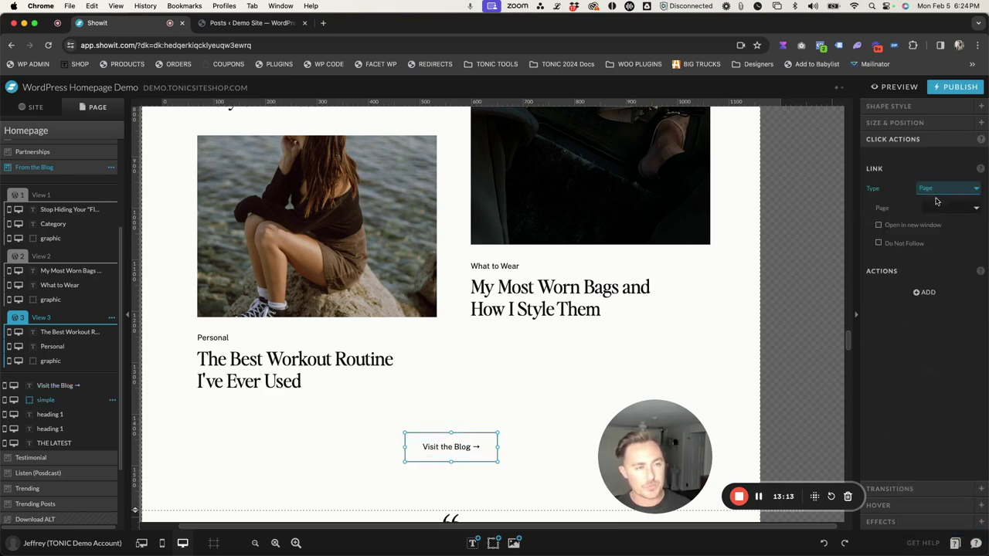
pyautogui.click(938, 208)
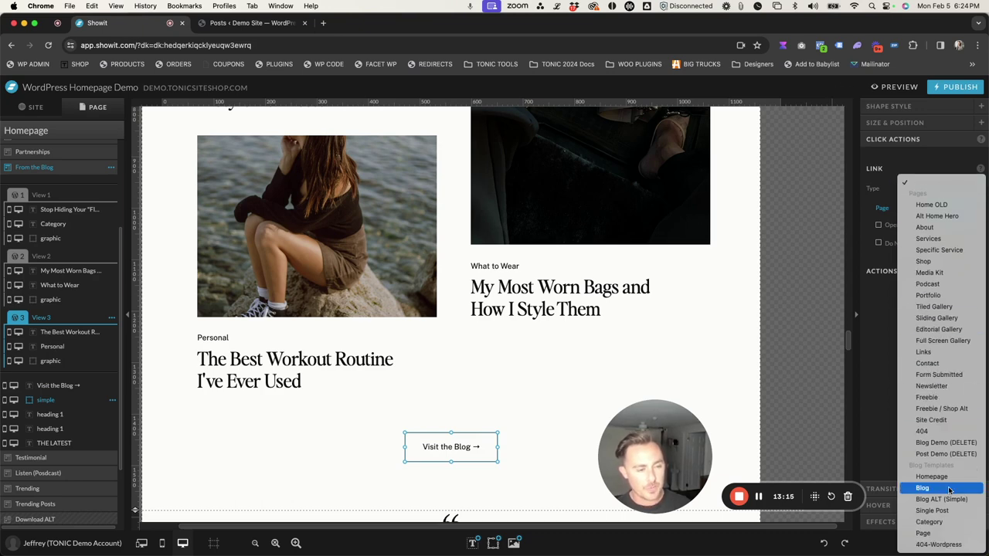
pyautogui.click(950, 490)
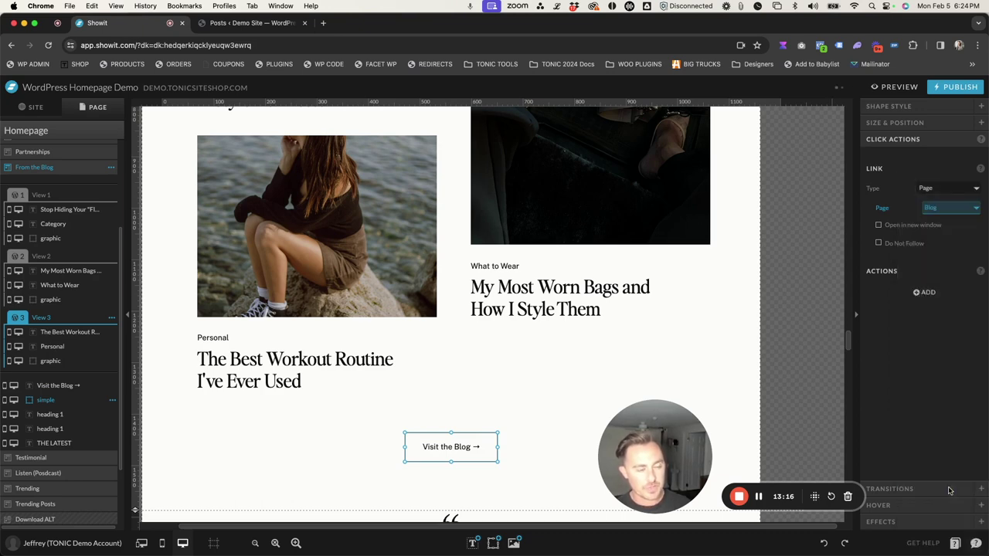
# - Set the text overflow of View 2's headline and category label to Crop
pyautogui.click(458, 234)
pyautogui.scroll(4, 458, 235)
pyautogui.scroll(-1, 457, 234)
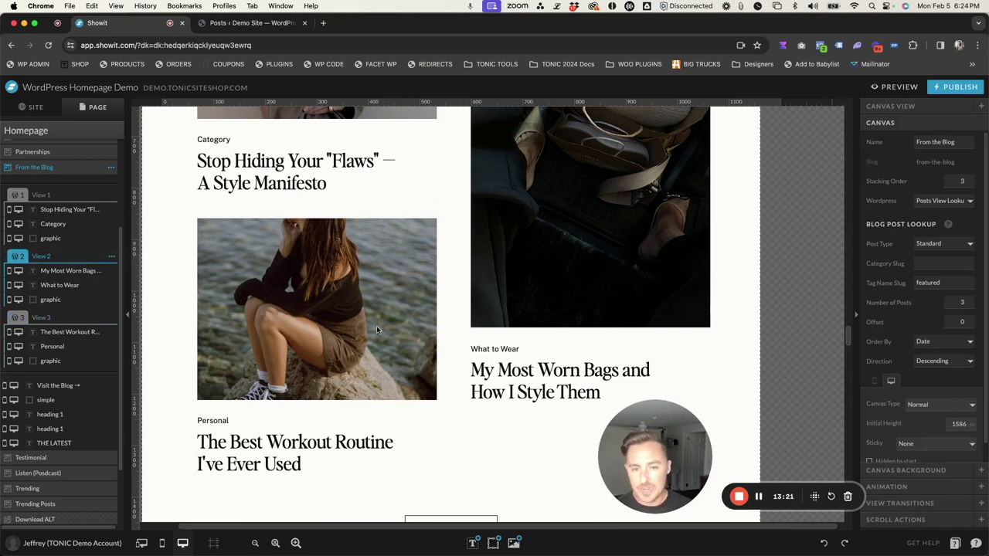
pyautogui.click(538, 376)
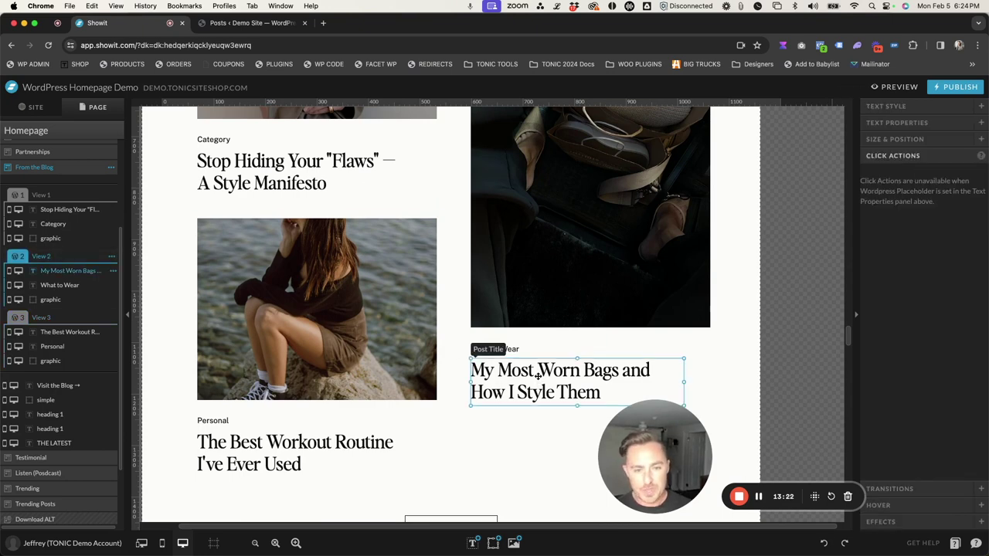
pyautogui.click(896, 106)
pyautogui.click(935, 364)
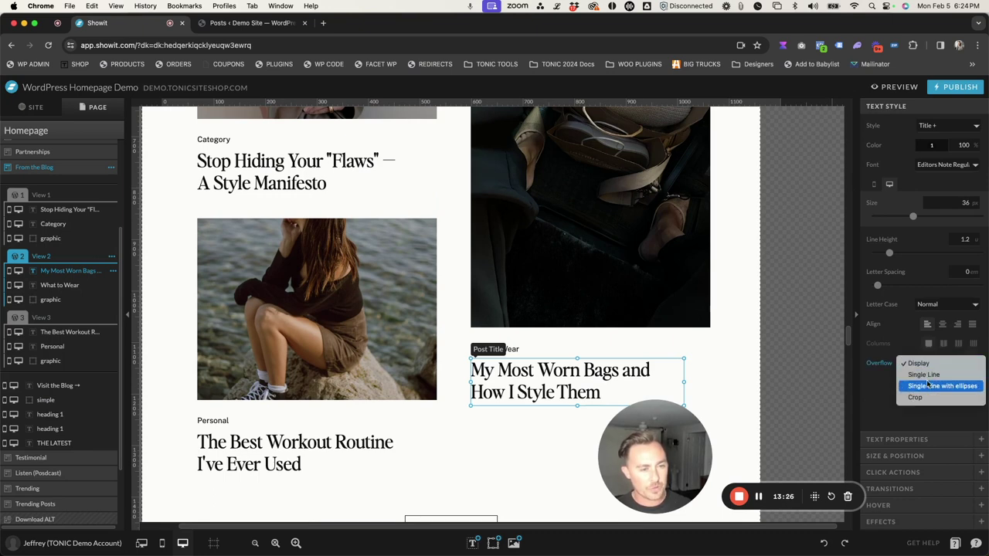
pyautogui.click(921, 399)
pyautogui.click(531, 349)
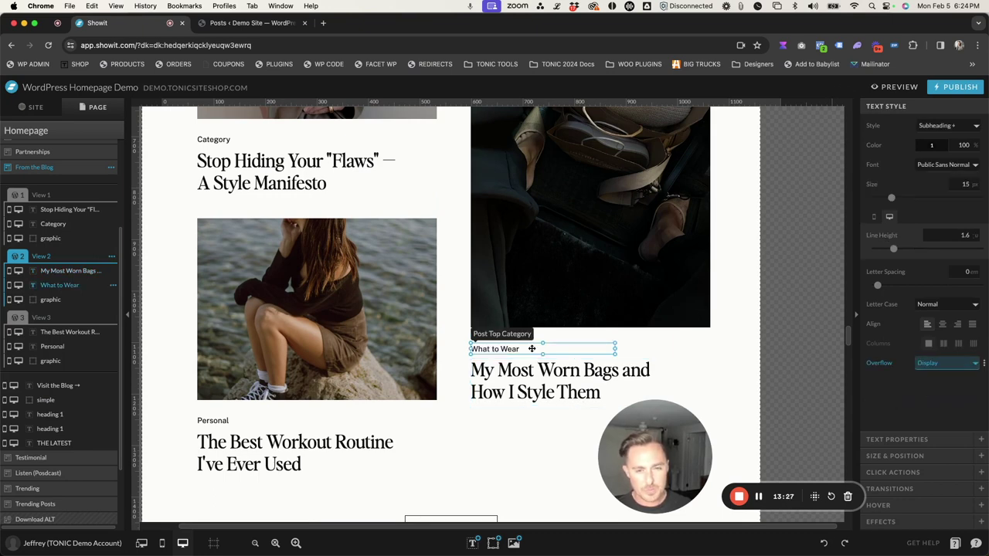
pyautogui.click(931, 364)
pyautogui.click(920, 398)
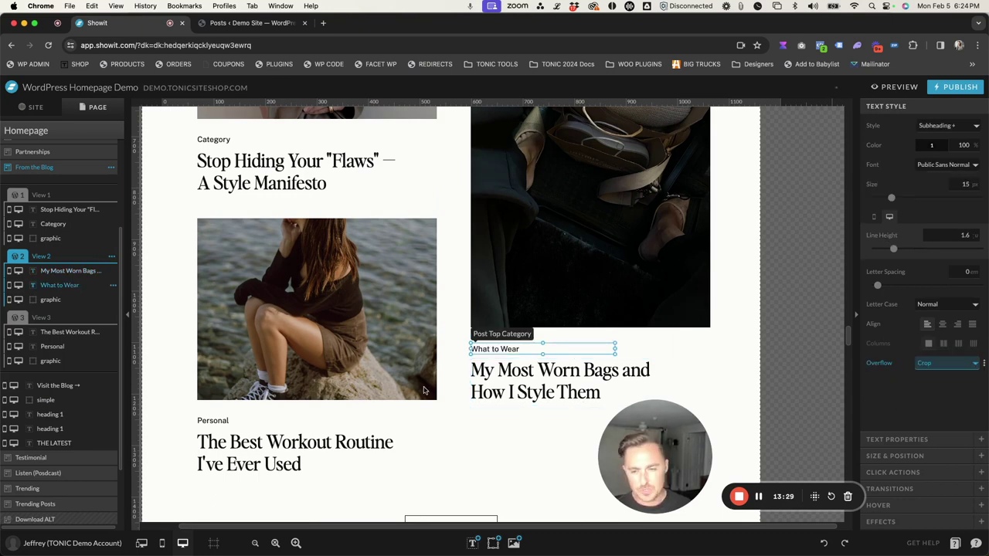
# - Set the text overflow of View 3's category label and headline to Crop
pyautogui.click(231, 422)
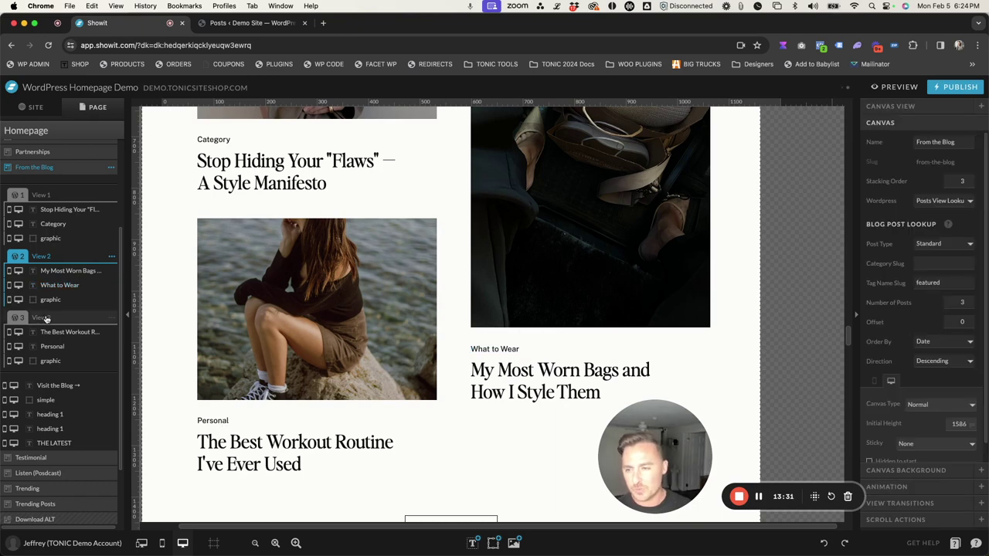
pyautogui.click(224, 422)
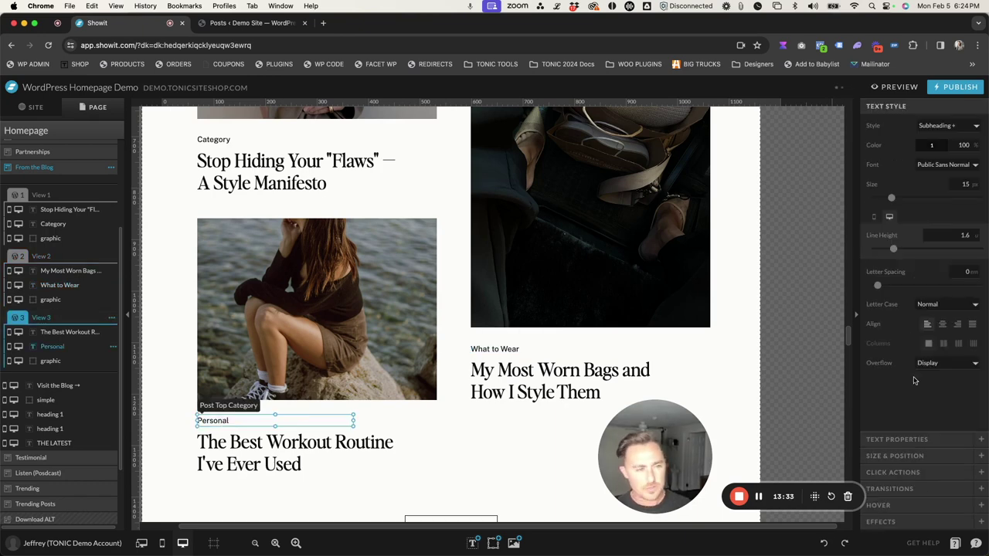
pyautogui.click(935, 362)
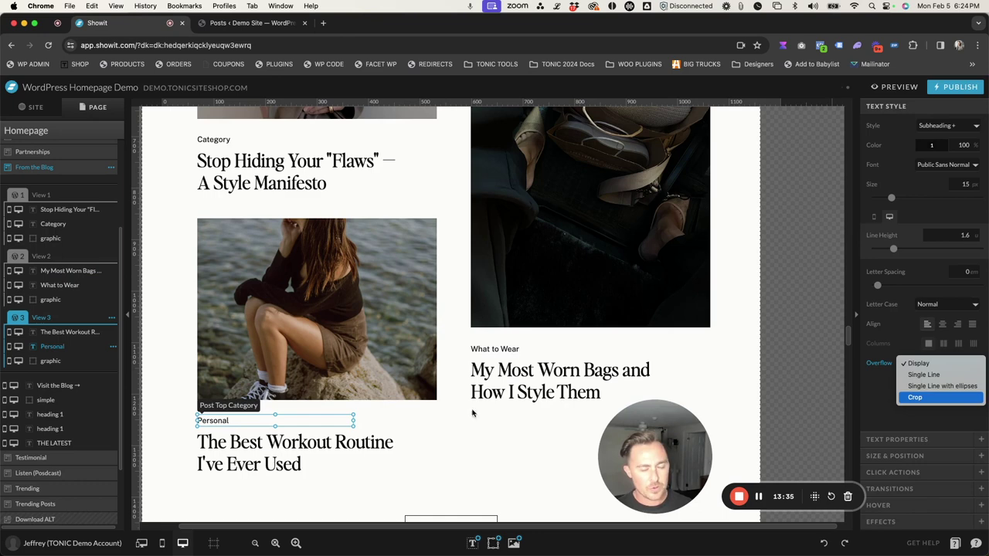
pyautogui.click(406, 434)
pyautogui.click(932, 364)
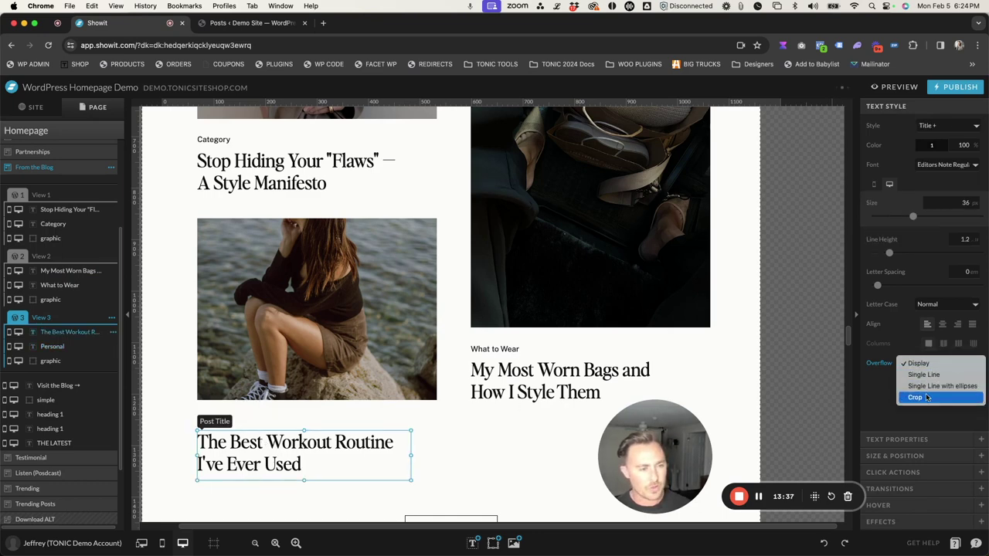
pyautogui.click(928, 398)
pyautogui.click(713, 364)
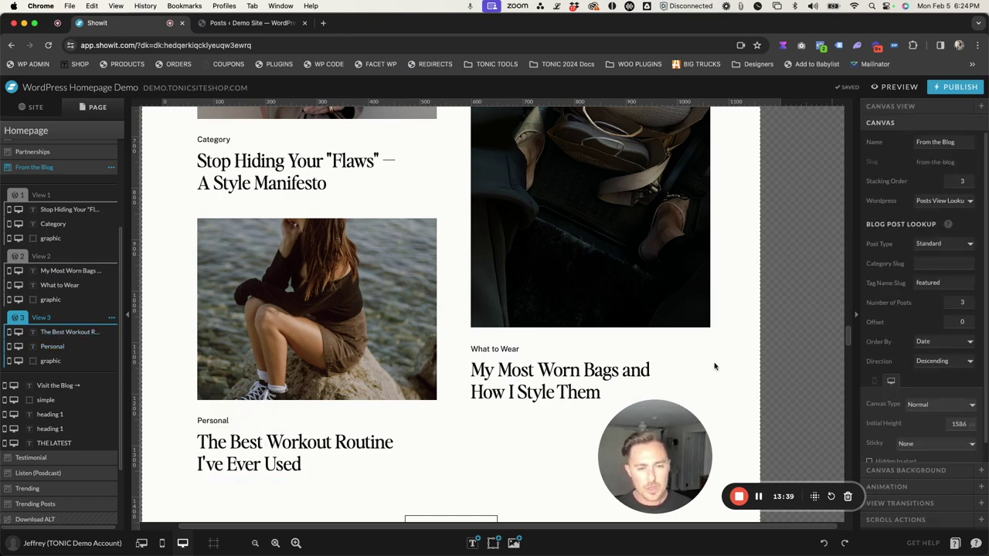
# - Publish the site together with its blog to demo.tonicsiteshop.com
pyautogui.scroll(2, 715, 366)
pyautogui.scroll(5, 715, 367)
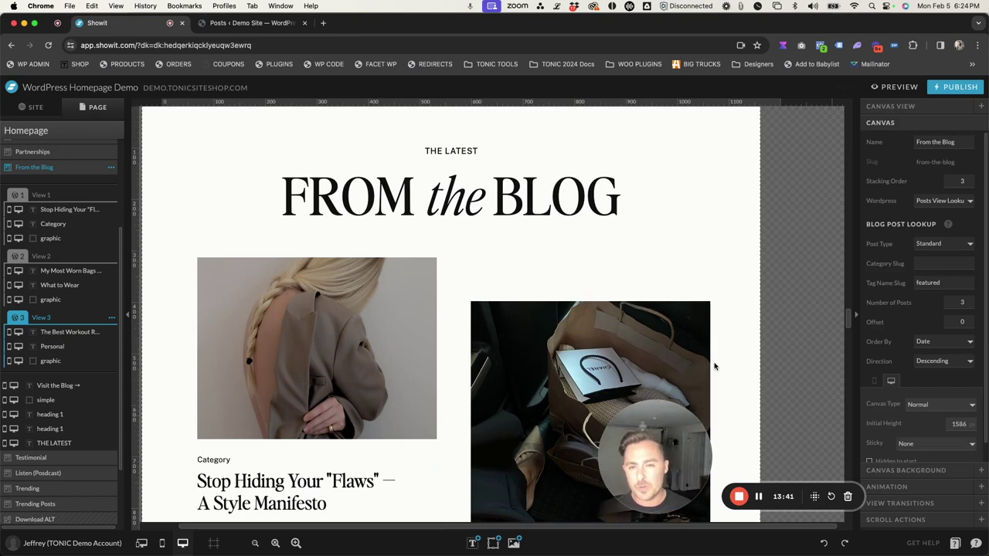
pyautogui.click(956, 87)
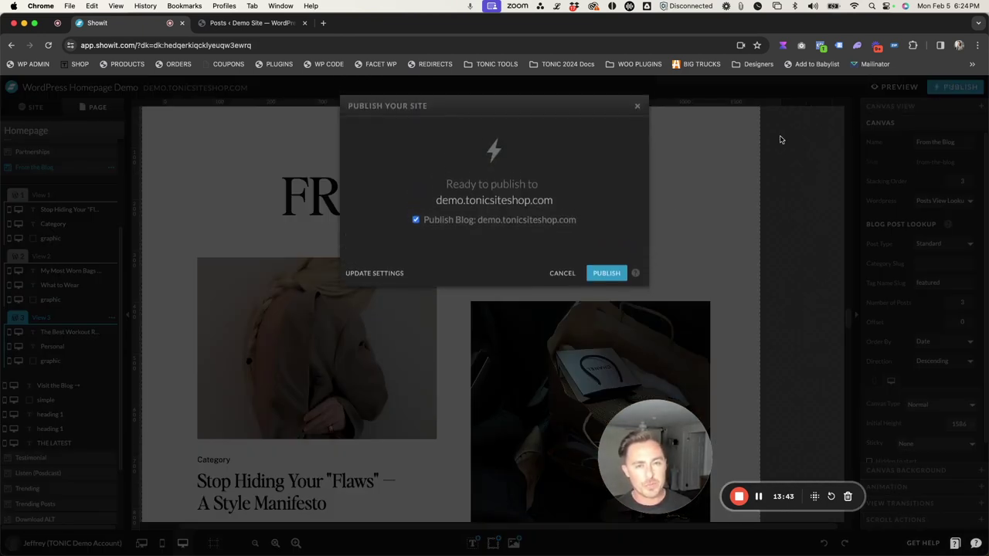
pyautogui.click(603, 277)
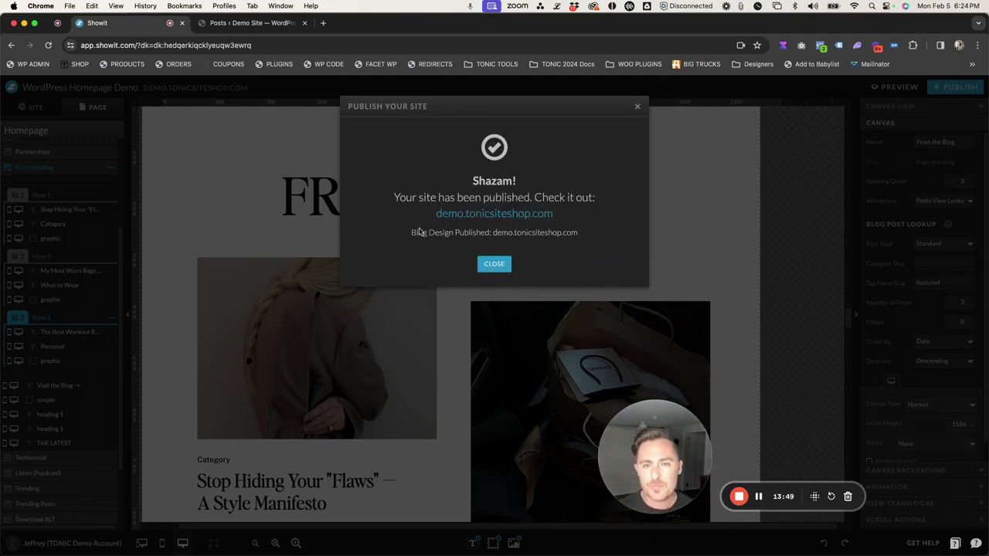
# - Open the published site and examine the images, categories and titles in the home page's From the Blog section
pyautogui.click(490, 214)
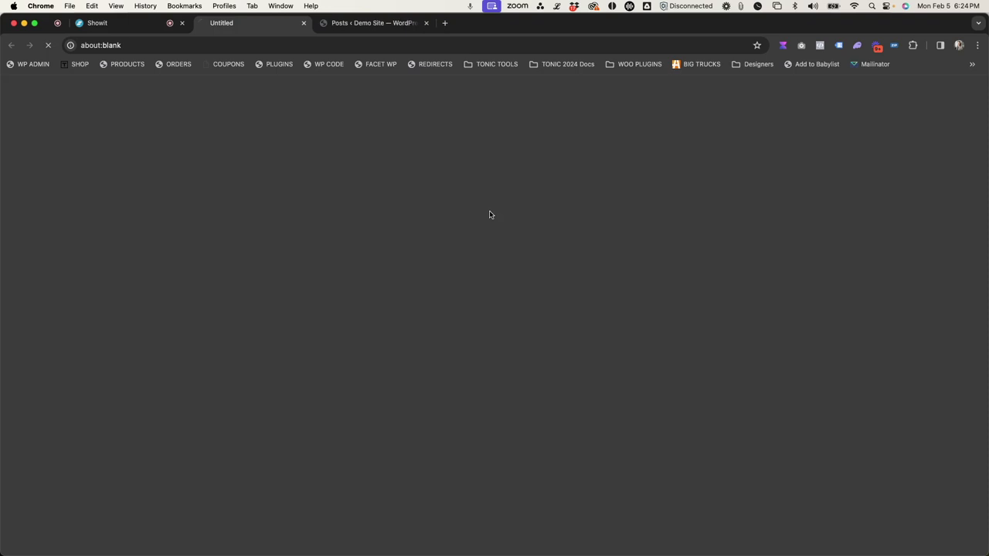
pyautogui.scroll(-20, 289, 244)
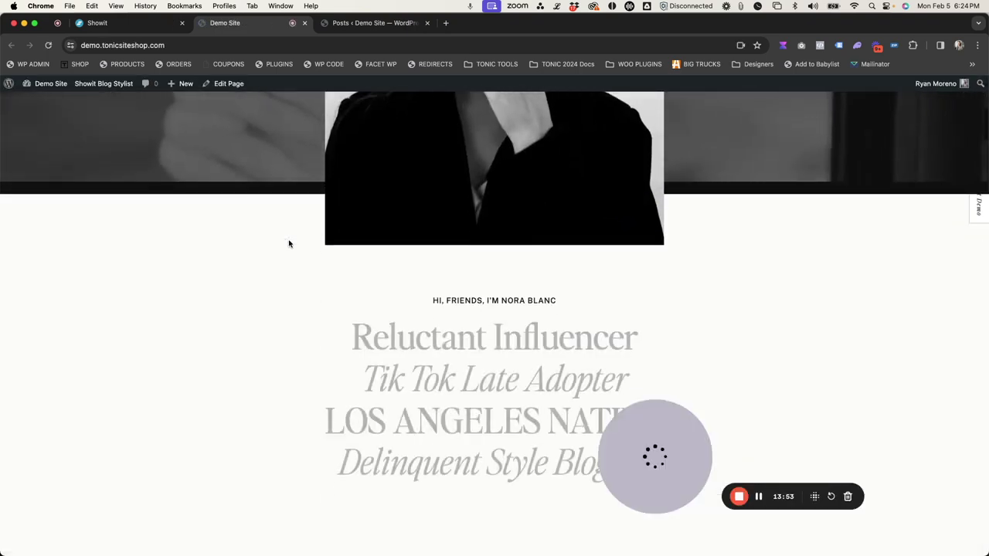
pyautogui.scroll(-20, 289, 244)
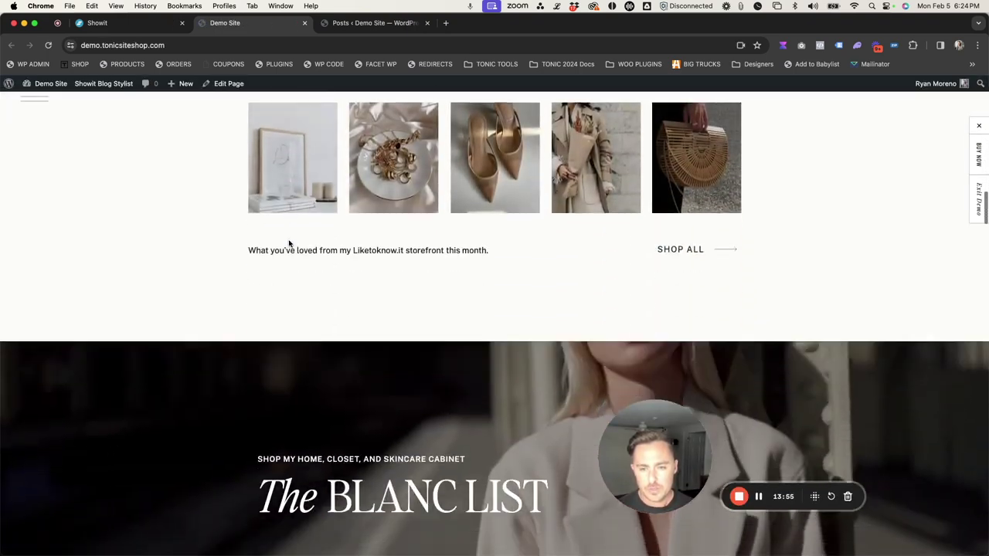
pyautogui.scroll(-20, 289, 244)
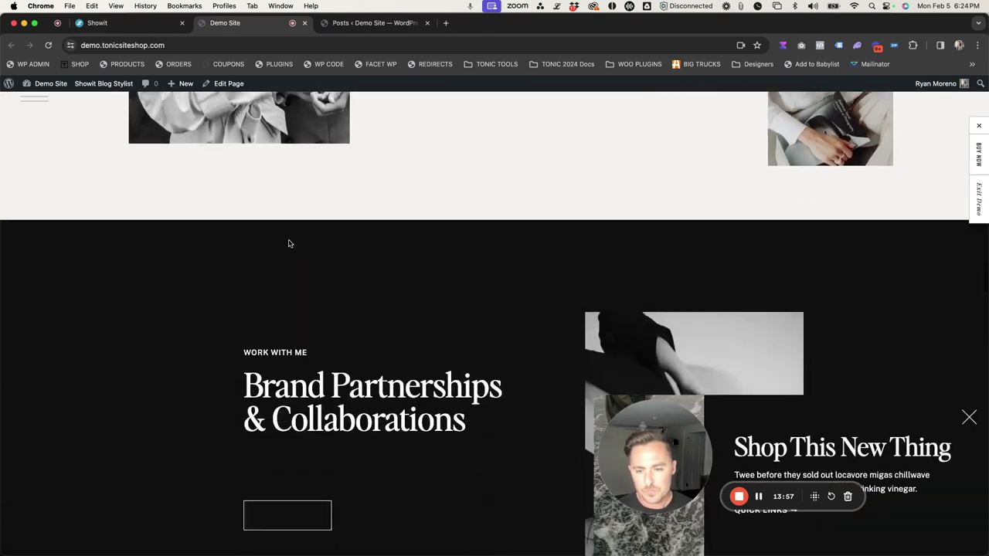
pyautogui.scroll(-2, 289, 243)
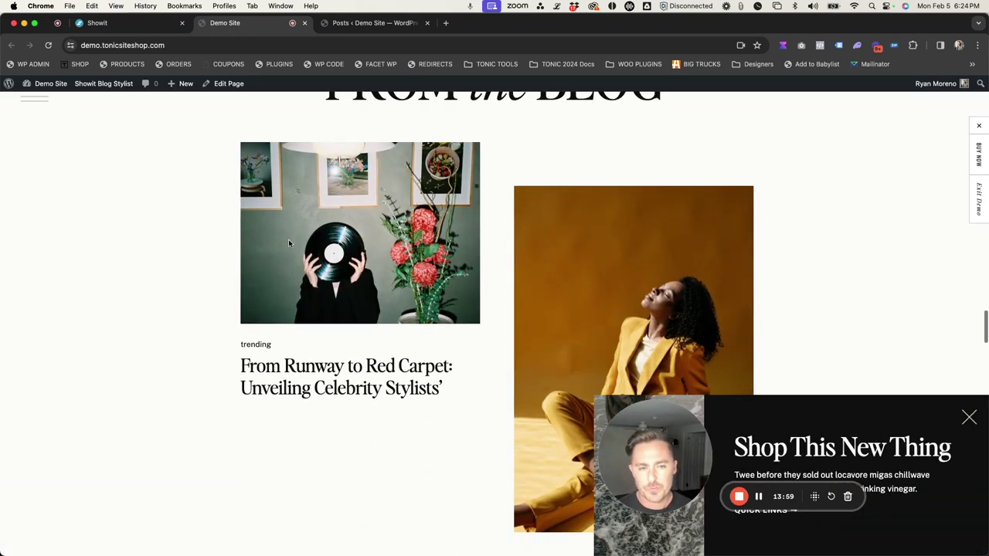
pyautogui.scroll(3, 288, 243)
pyautogui.scroll(-3, 299, 224)
pyautogui.scroll(-4, 299, 225)
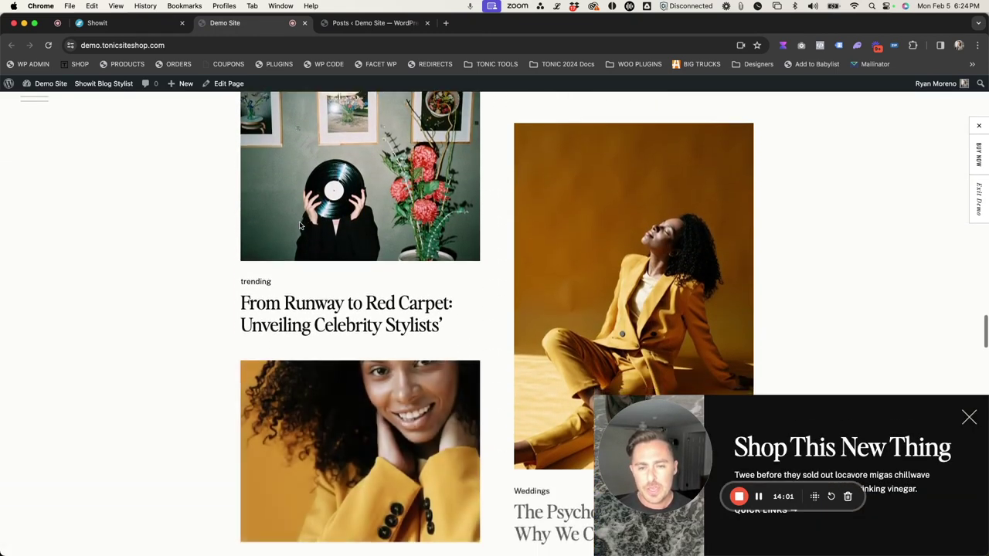
pyautogui.scroll(-1, 491, 357)
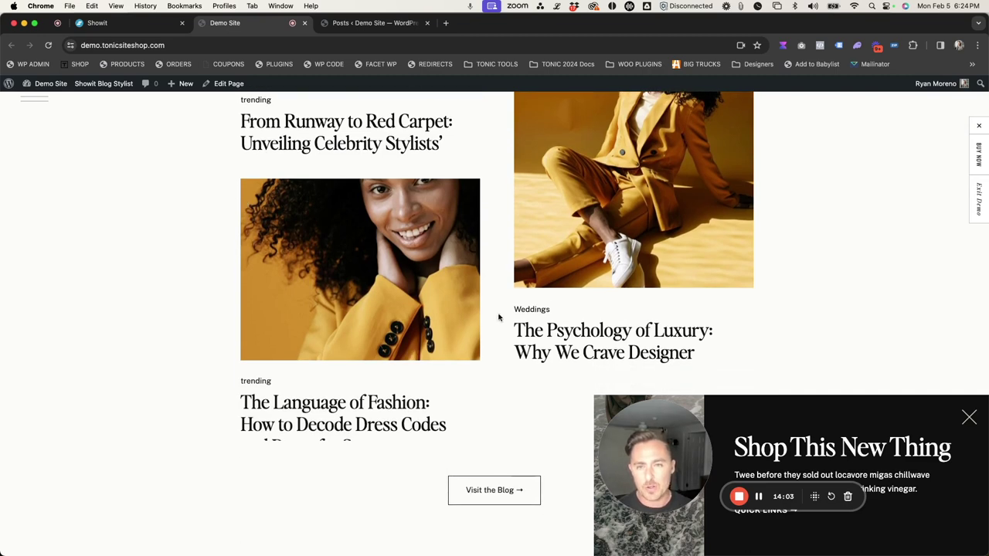
pyautogui.scroll(9, 369, 199)
pyautogui.scroll(-4, 482, 206)
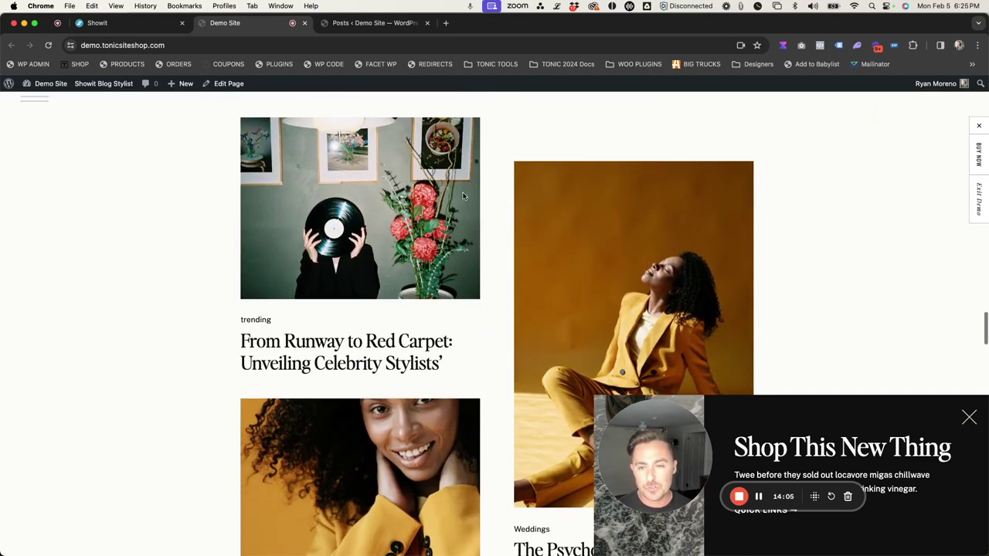
# - Highlight the first post's category label on the live page and compare it with the other posts' labels
pyautogui.moveTo(287, 324)
pyautogui.mouseDown()
pyautogui.moveTo(217, 319)
pyautogui.moveTo(282, 324)
pyautogui.mouseUp()
pyautogui.click(209, 321)
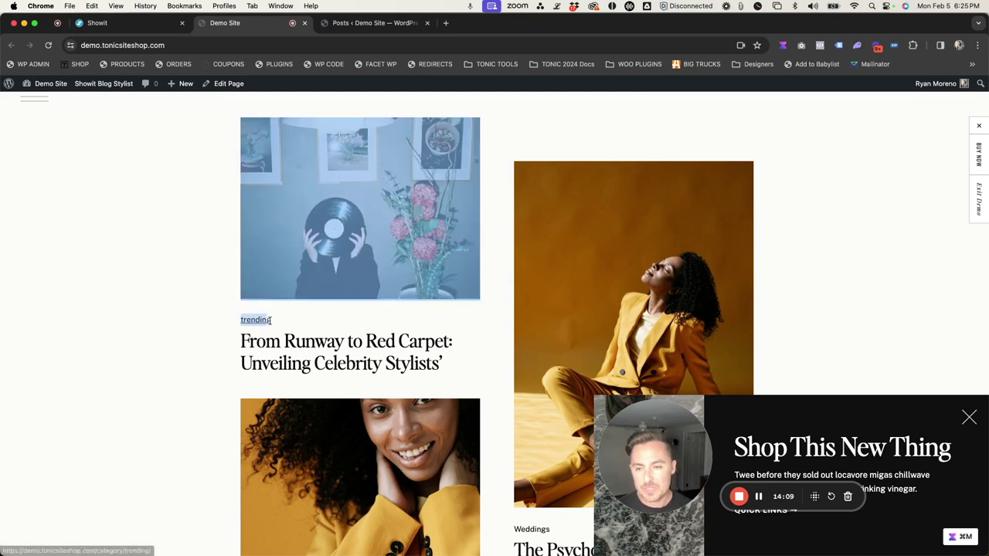
pyautogui.click(193, 325)
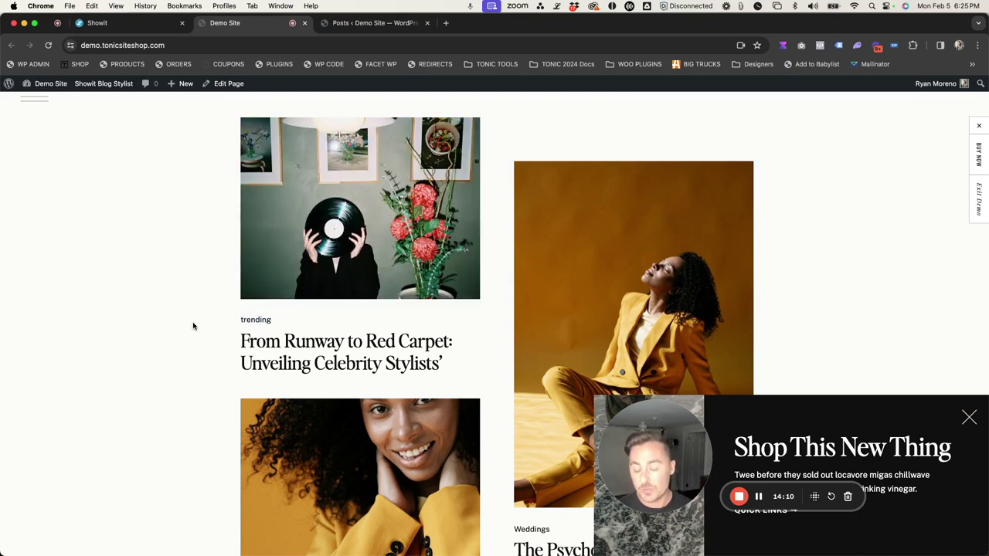
pyautogui.moveTo(223, 322); pyautogui.dragTo(280, 320)
pyautogui.click(283, 320)
pyautogui.scroll(-5, 501, 302)
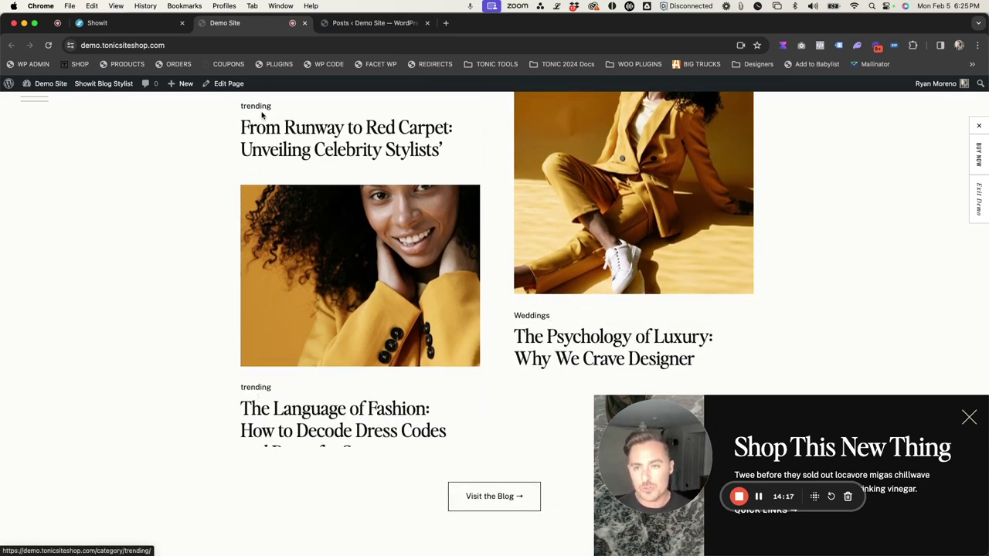
pyautogui.scroll(2, 262, 115)
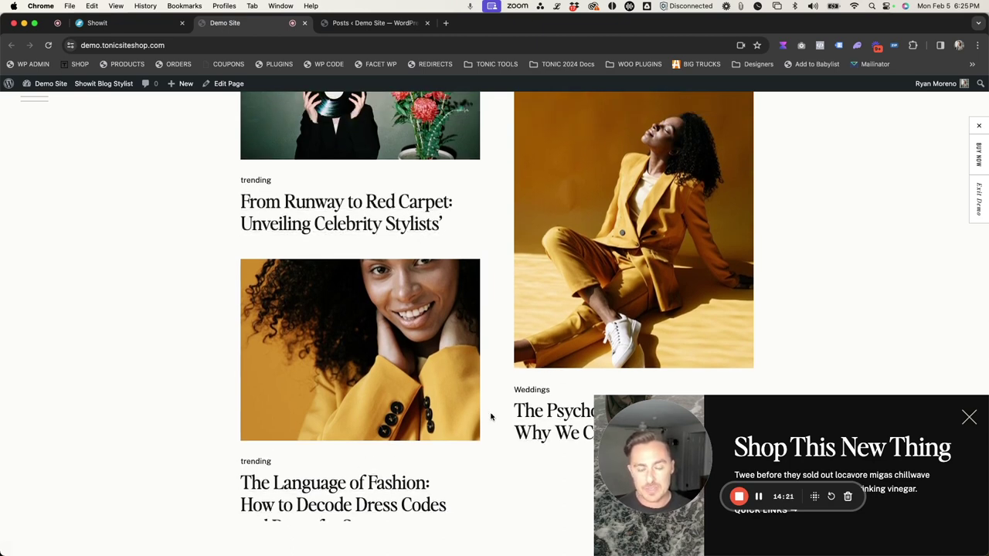
# - Switch to Showit and shorten View 3's headline text box slightly so it crops after two full lines
pyautogui.scroll(-2, 491, 418)
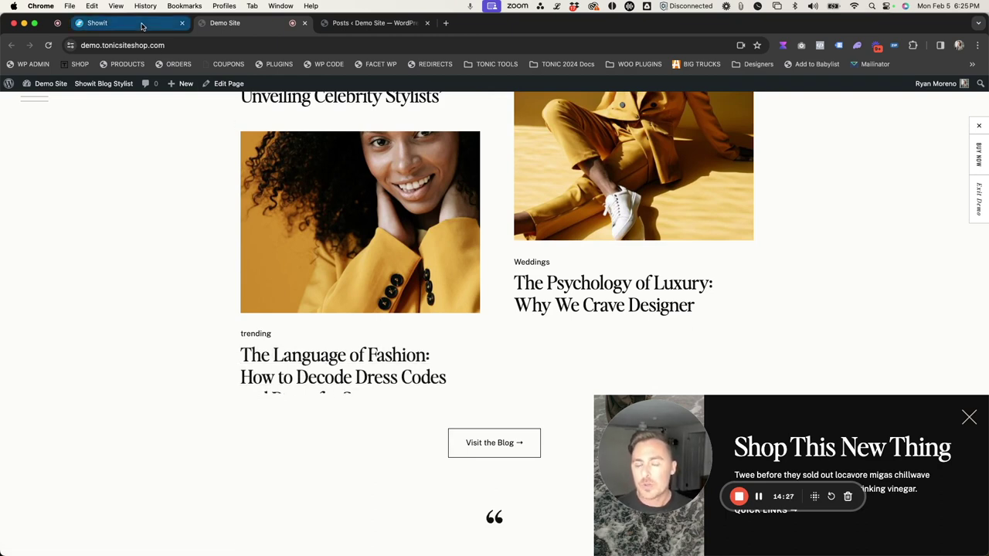
pyautogui.click(142, 27)
pyautogui.click(494, 265)
pyautogui.scroll(-3, 330, 348)
pyautogui.scroll(-1, 331, 349)
pyautogui.click(302, 434)
pyautogui.moveTo(304, 438); pyautogui.dragTo(305, 435)
pyautogui.click(306, 448)
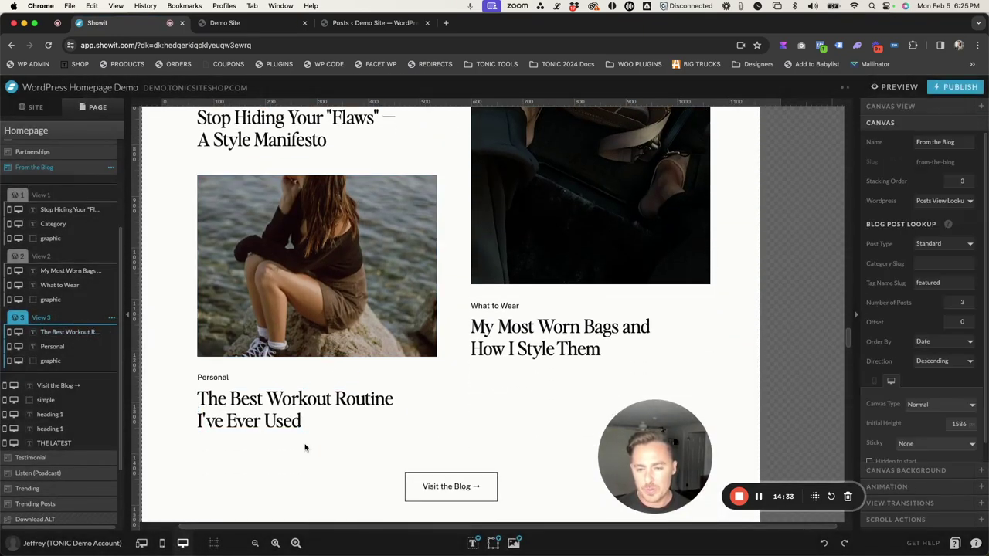
# - Publish the site with its blog to demo.tonicsiteshop.com again and return to the live home page
pyautogui.click(949, 87)
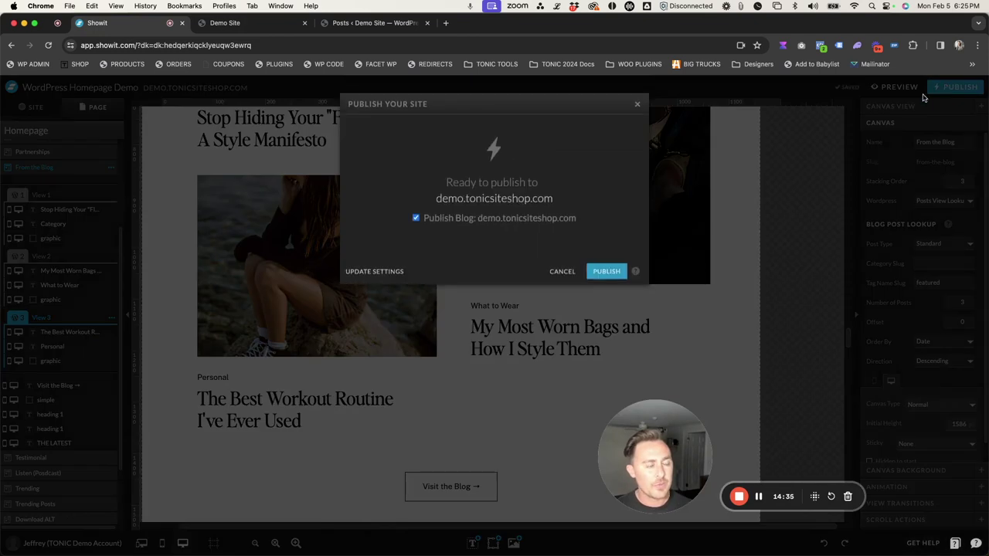
pyautogui.click(606, 275)
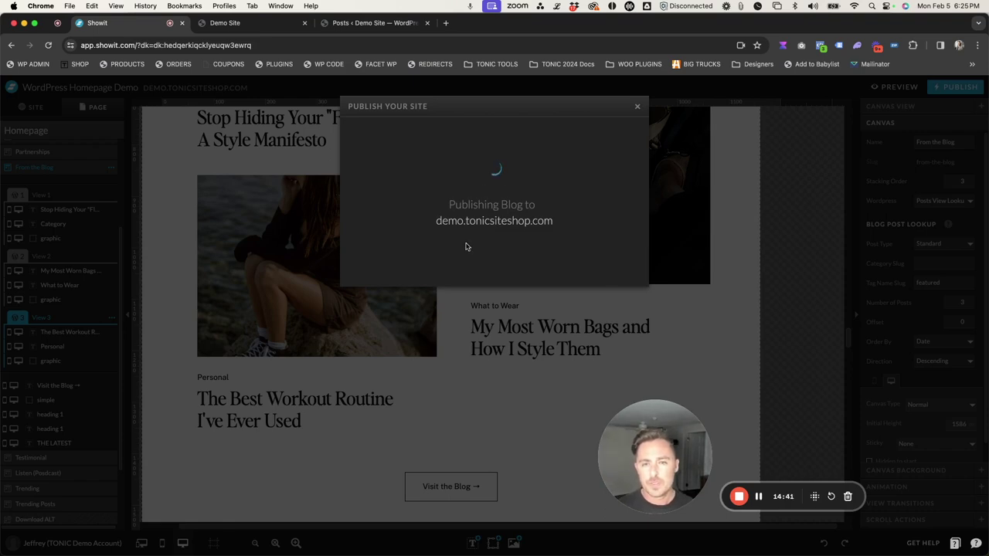
pyautogui.click(258, 31)
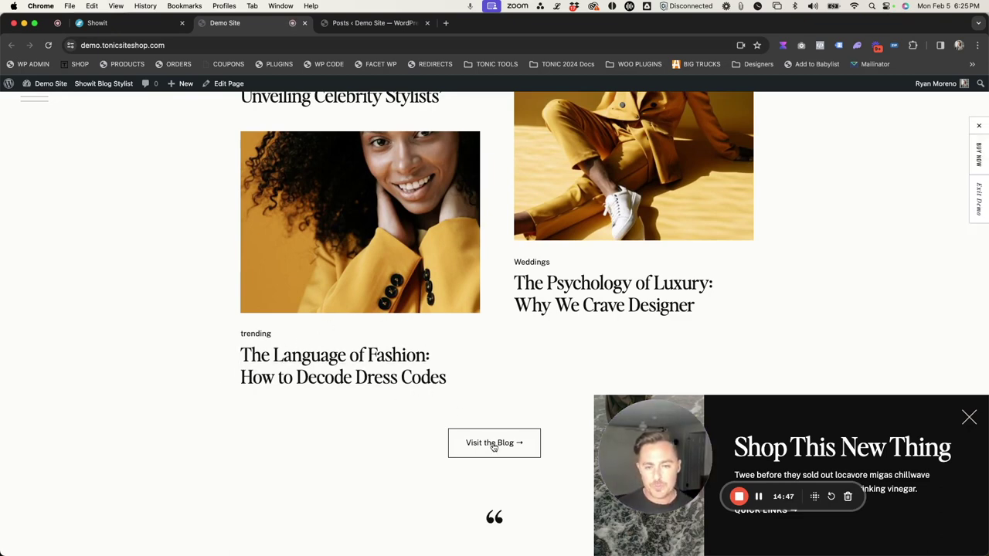
# - Follow the Visit the Blog link on the live site, look through the blog page and return to the home page
pyautogui.scroll(-5, 231, 226)
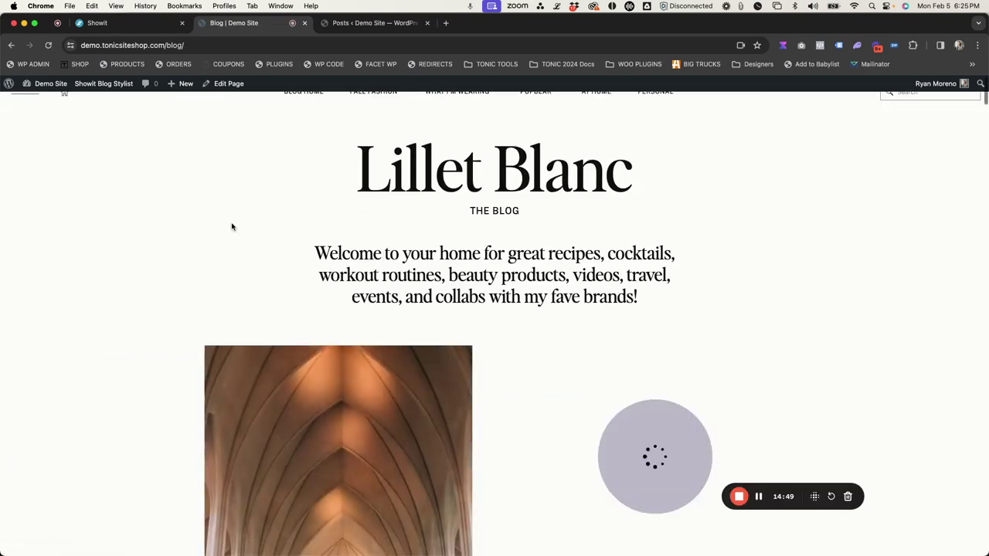
pyautogui.scroll(-15, 232, 226)
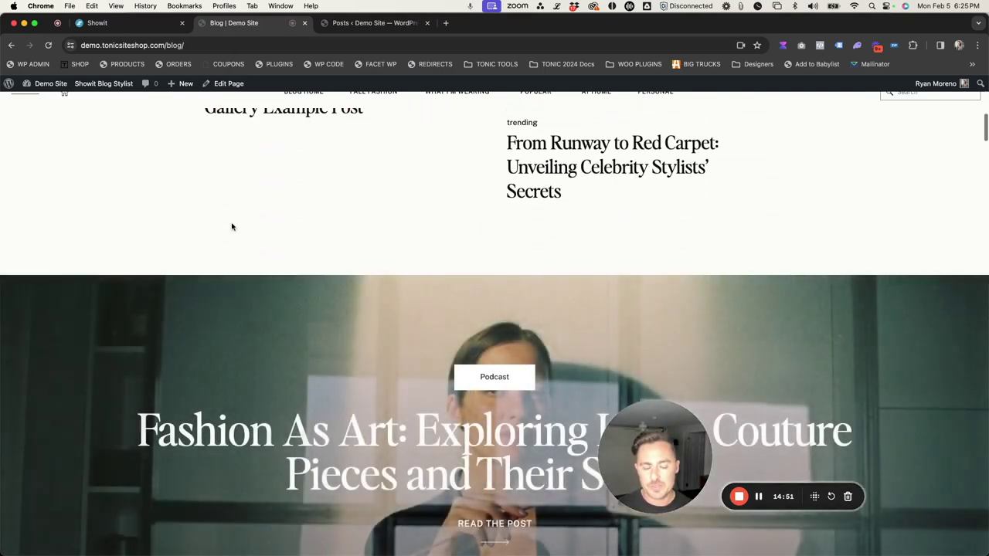
pyautogui.scroll(-4, 232, 227)
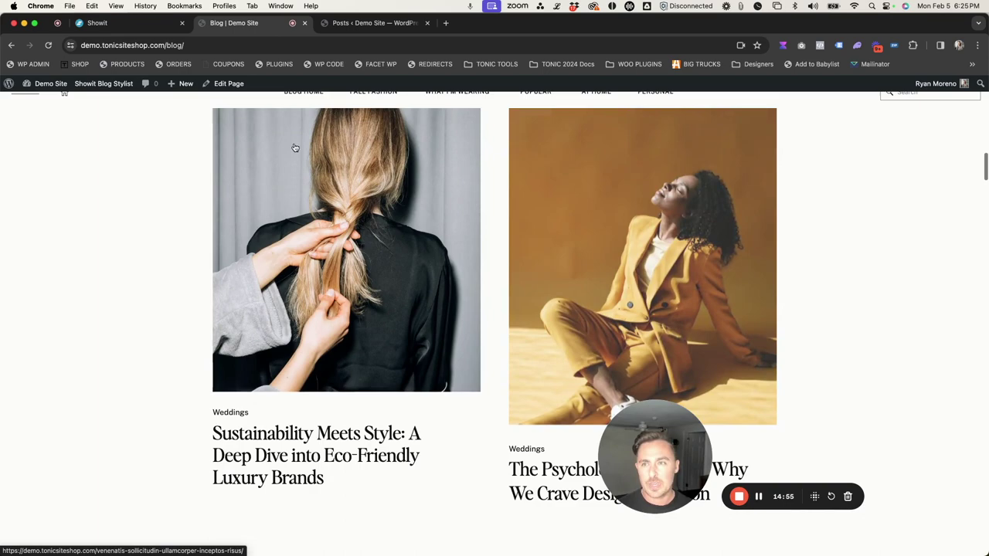
pyautogui.click(12, 46)
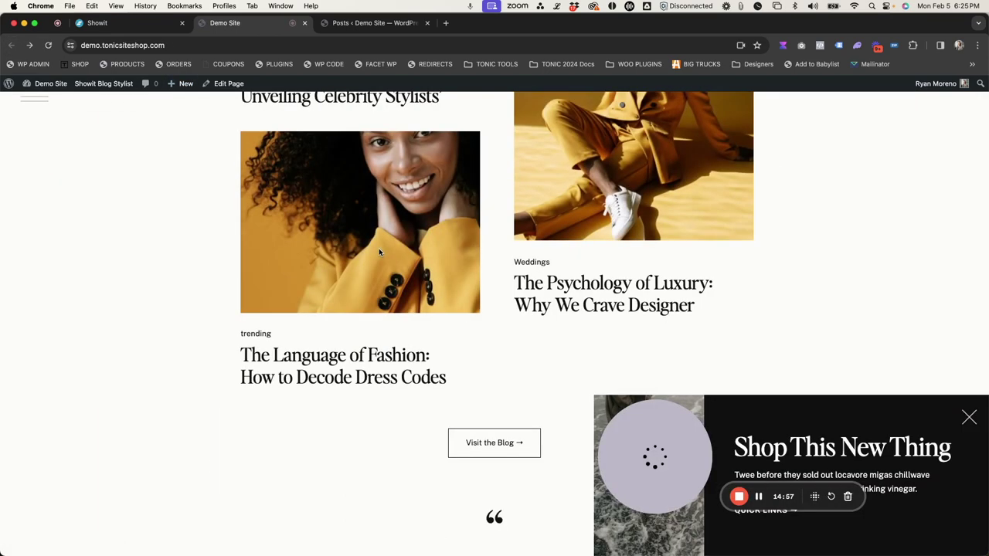
# - Open the post The Psychology of Luxury from the home page, look through it and return to the From the Blog section
pyautogui.click(597, 283)
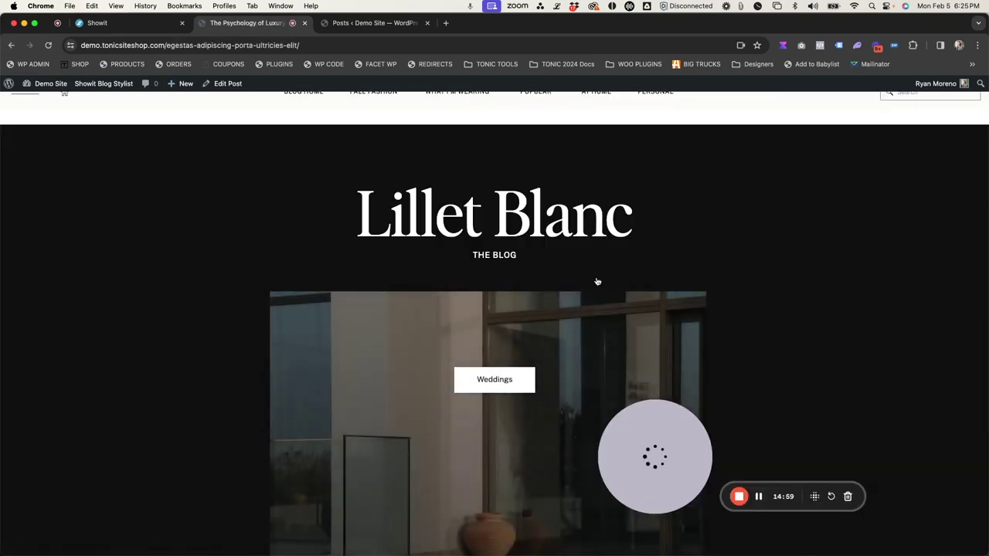
pyautogui.scroll(-10, 596, 282)
pyautogui.scroll(7, 597, 281)
pyautogui.scroll(3, 596, 283)
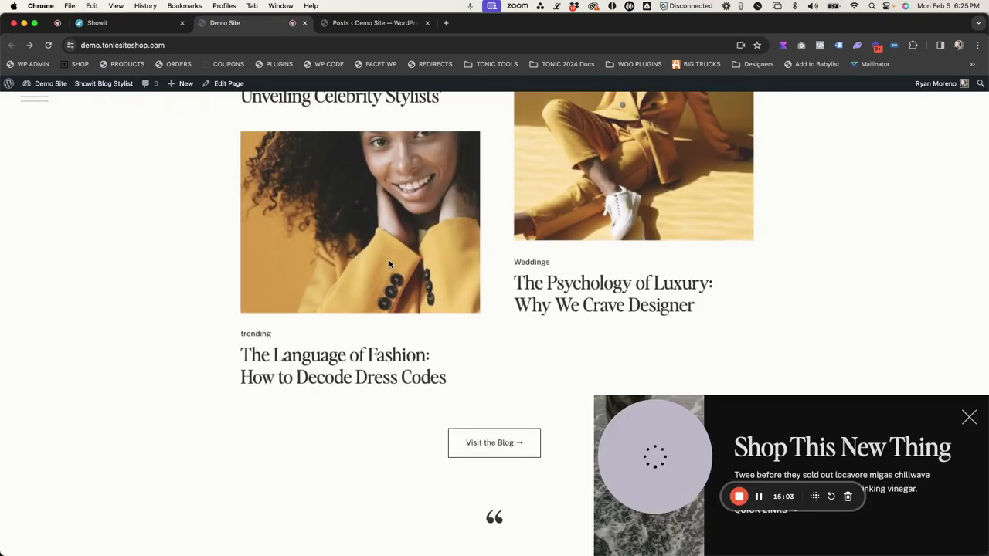
pyautogui.scroll(4, 436, 246)
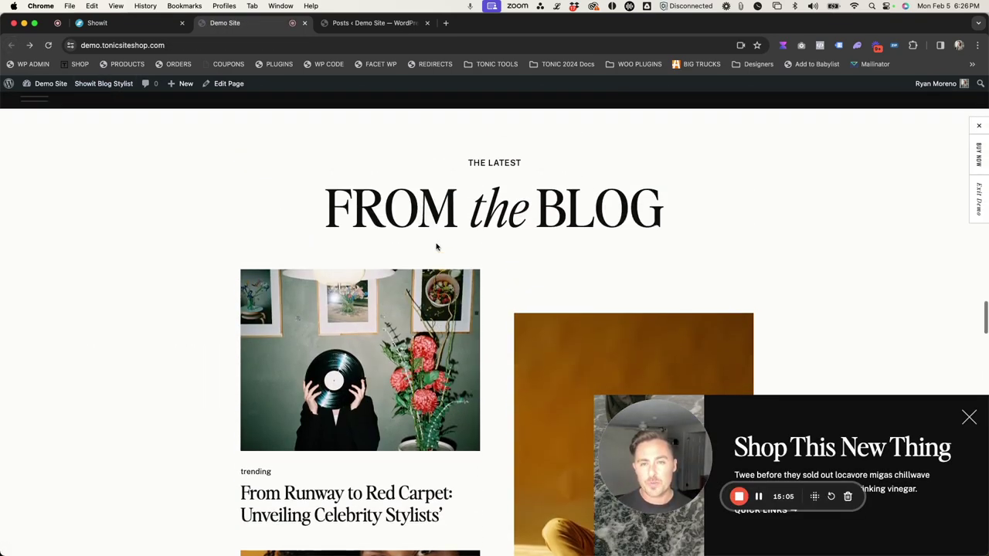